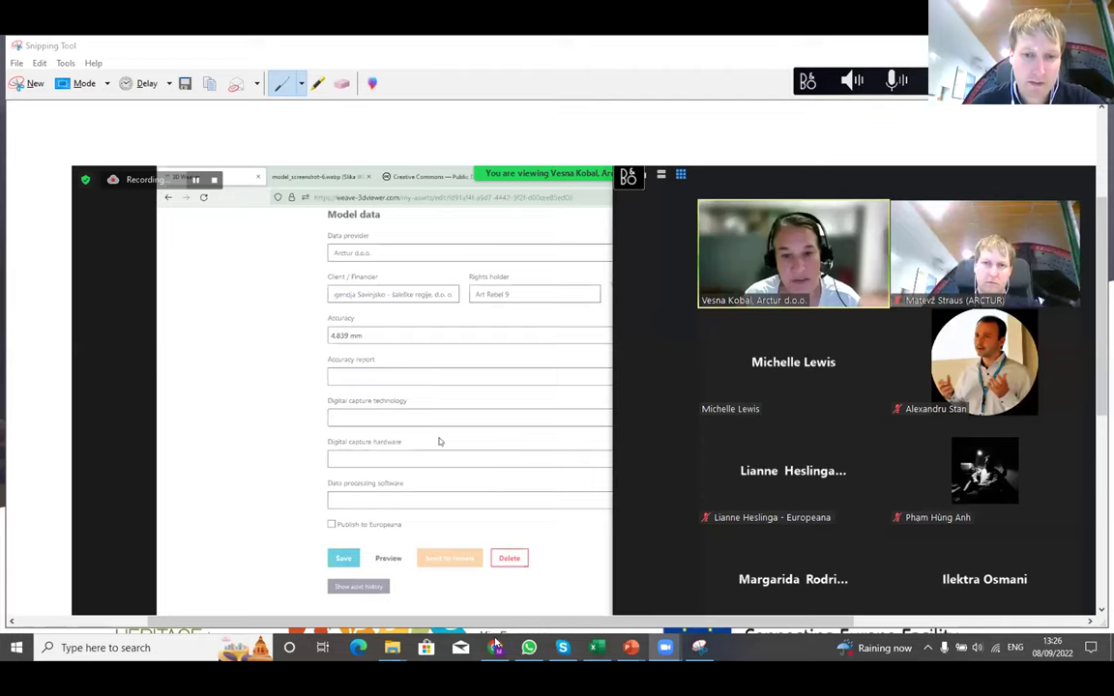
# Switch to the 3D Weaver site in the browser and log out of the account
pyautogui.click(495, 647)
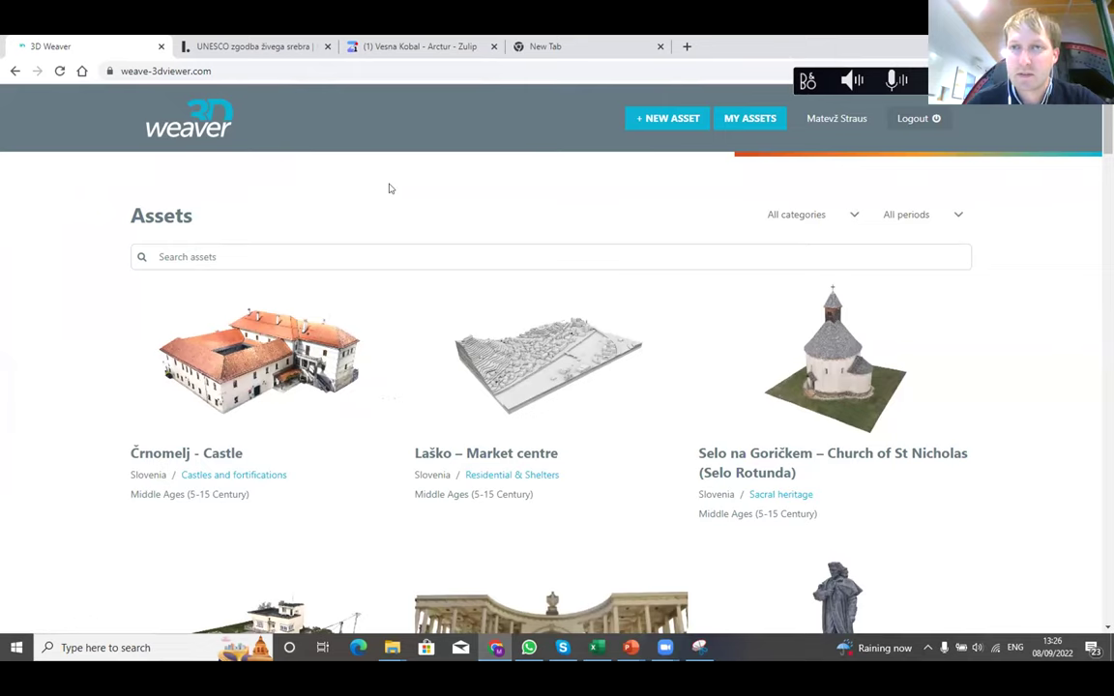
pyautogui.click(914, 118)
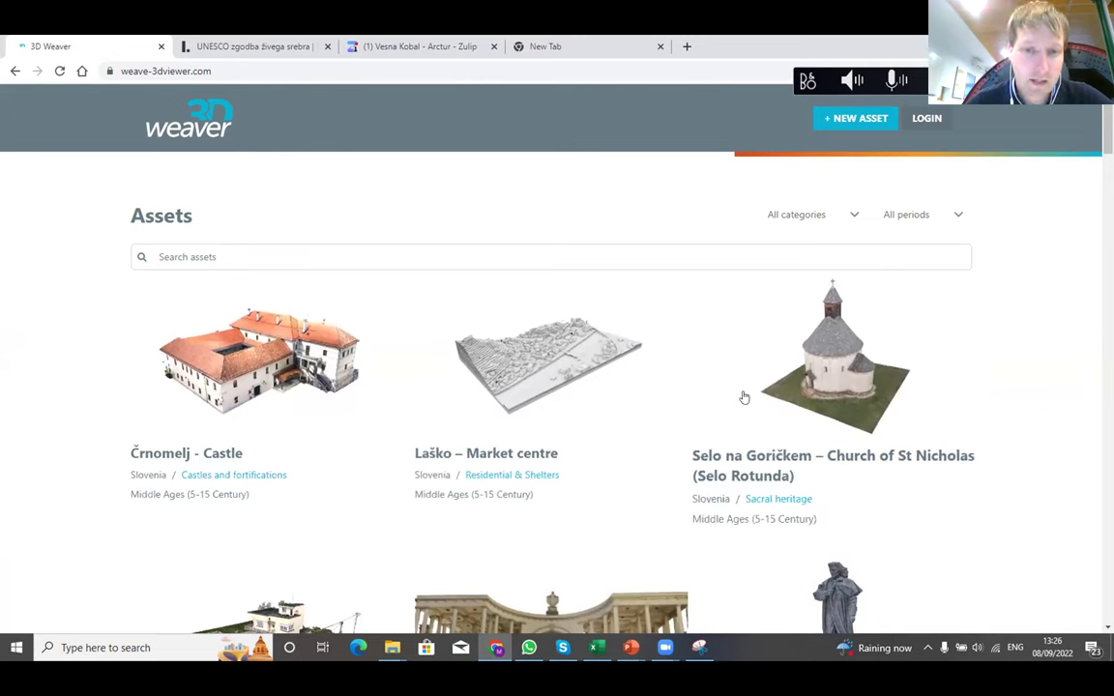
# Search the 3D Weaver assets for "idrija"
pyautogui.click(531, 247)
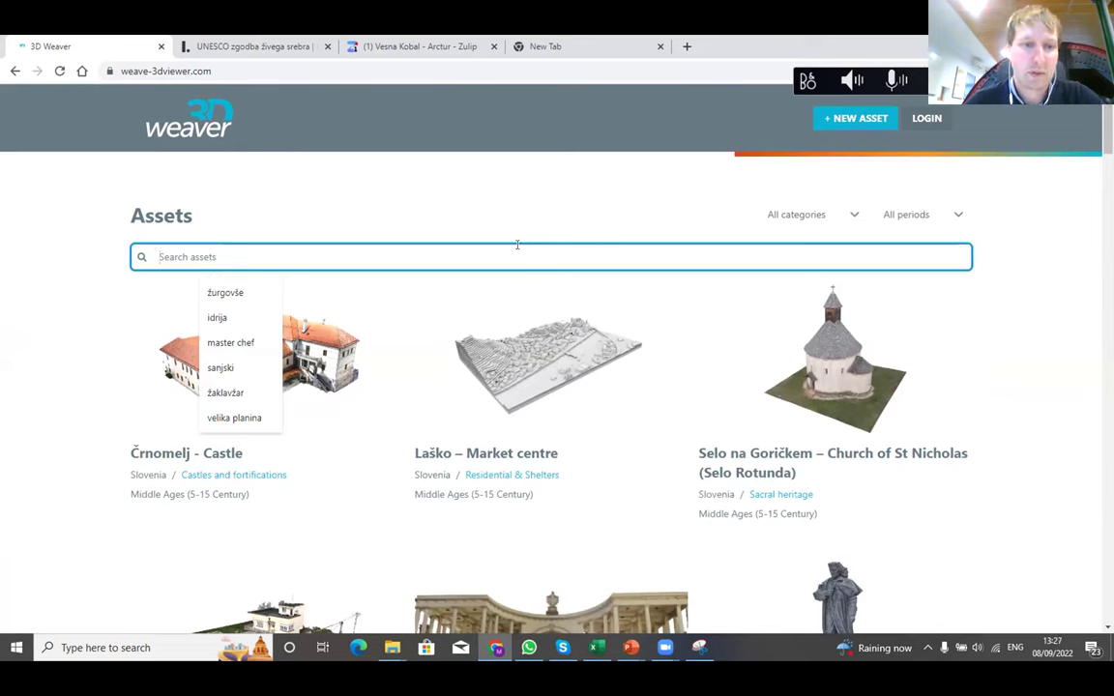
pyautogui.click(481, 202)
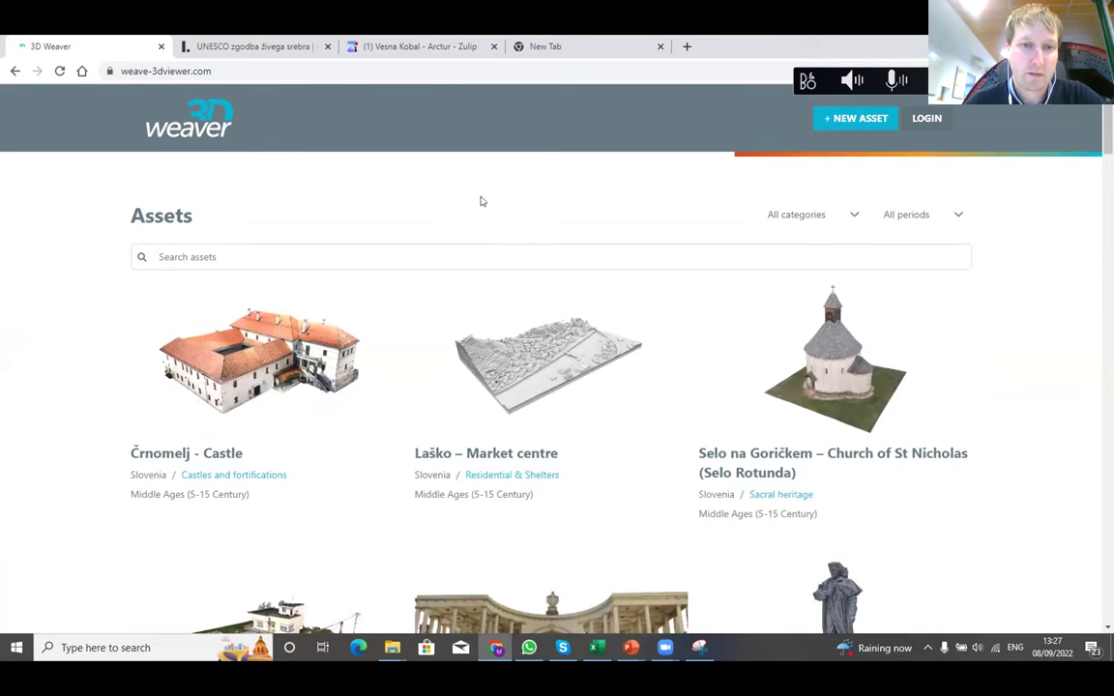
pyautogui.click(387, 253)
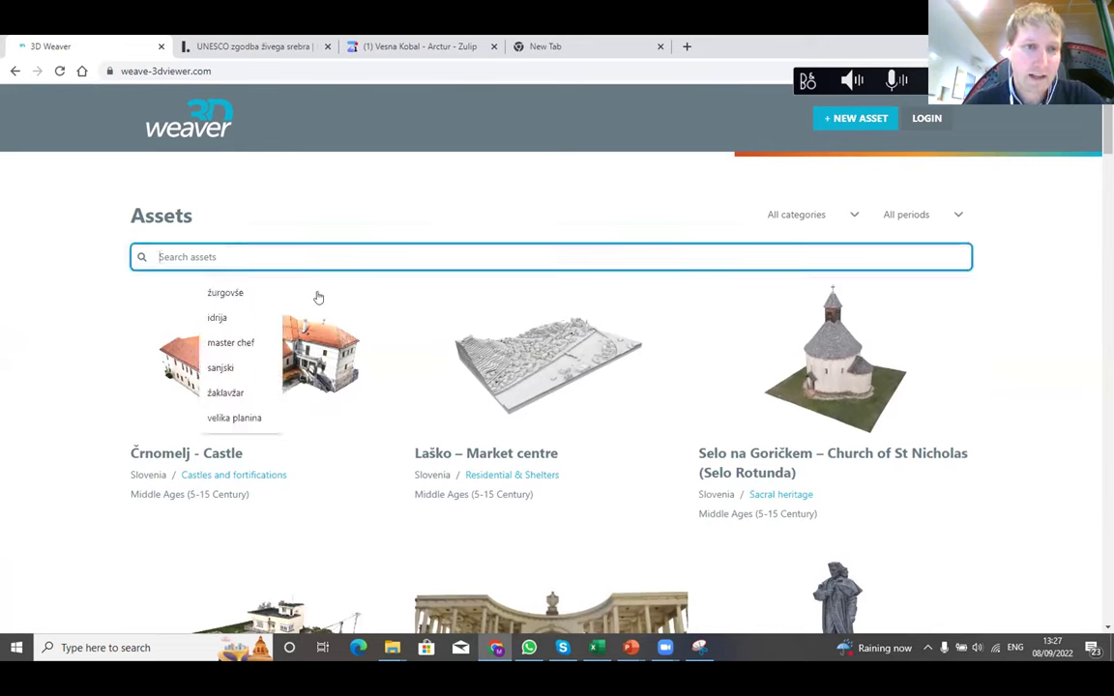
pyautogui.click(253, 316)
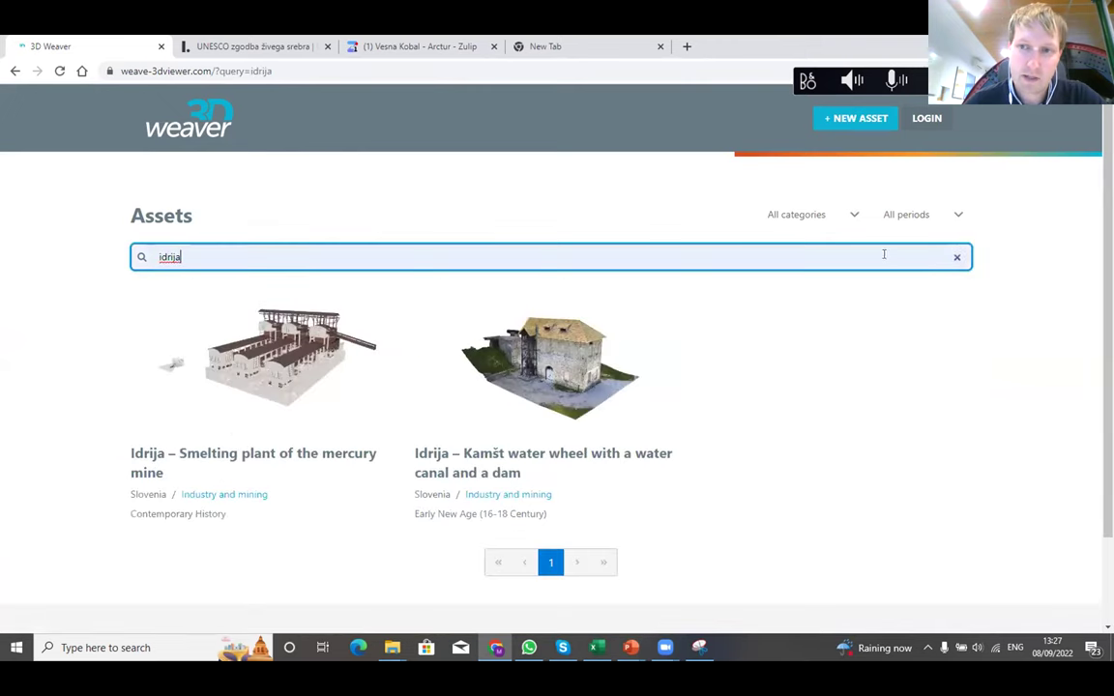
pyautogui.click(582, 196)
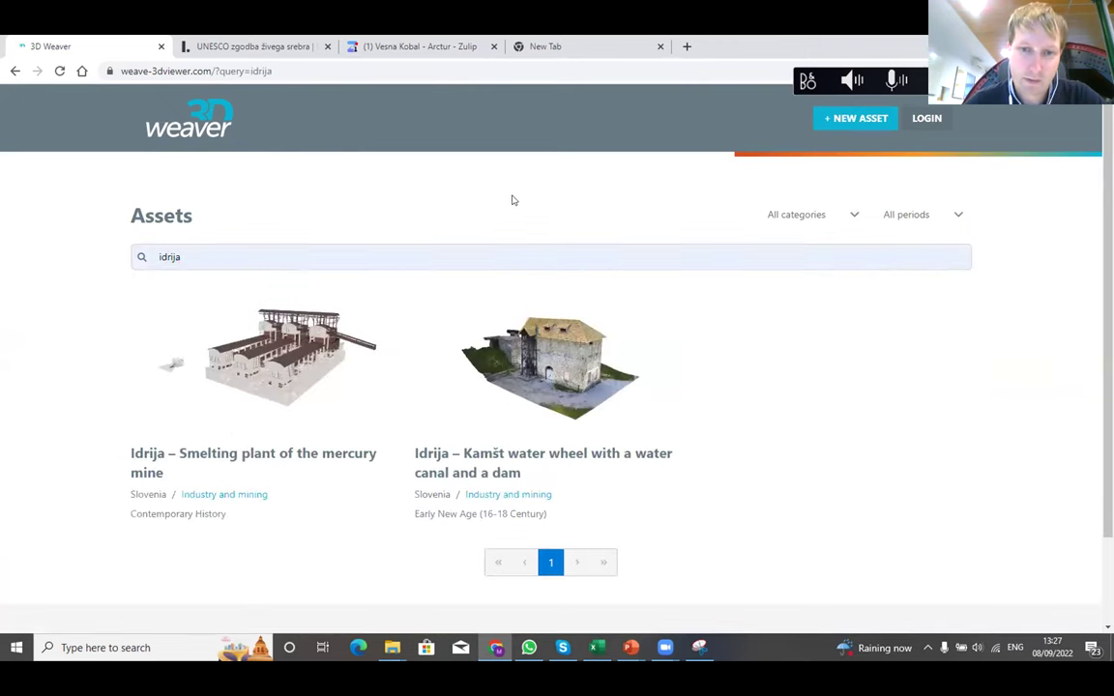
# Open the asset "Idrija – Kamšt water wheel with a water canal and a dam" and load its 3D model
pyautogui.click(574, 356)
pyautogui.scroll(-1, 1043, 341)
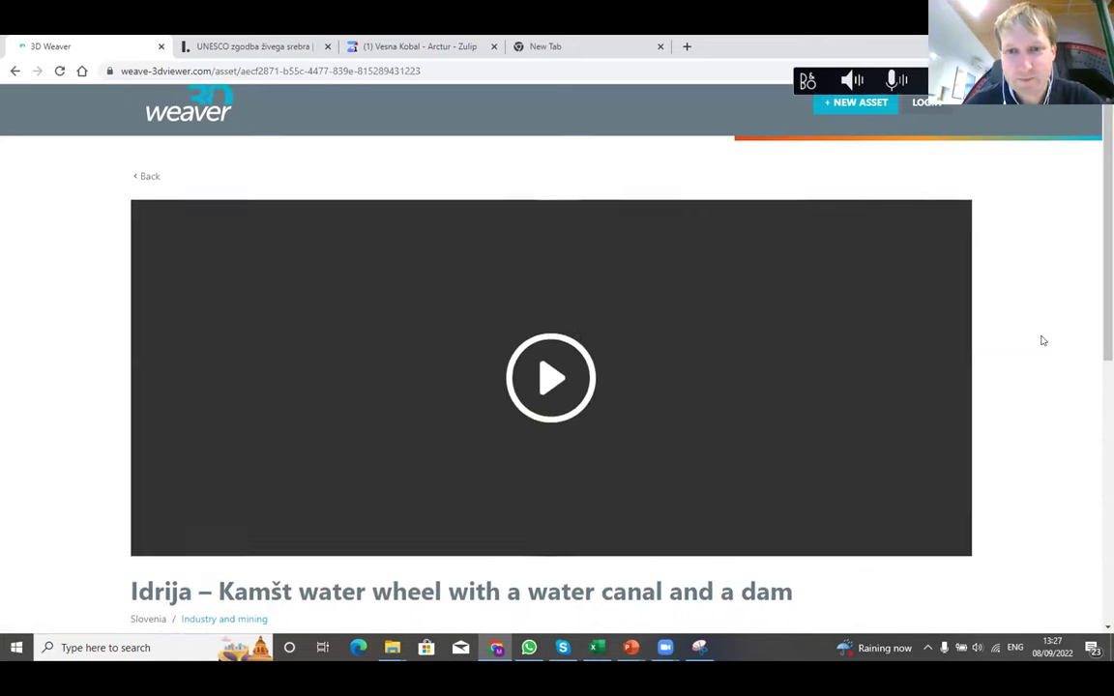
pyautogui.scroll(-1, 1042, 340)
pyautogui.scroll(1, 1032, 353)
pyautogui.scroll(-1, 1097, 356)
pyautogui.click(572, 352)
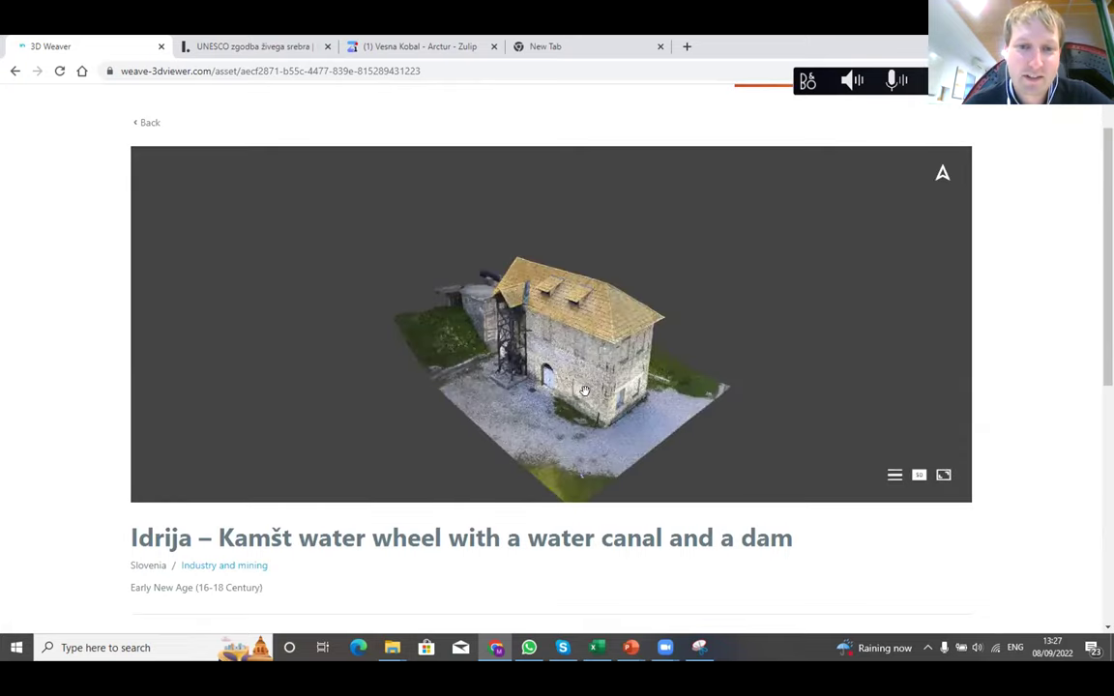
# Rotate the Kamšt model in the embedded viewer to examine the building from several sides
pyautogui.moveTo(580, 391); pyautogui.dragTo(587, 388)
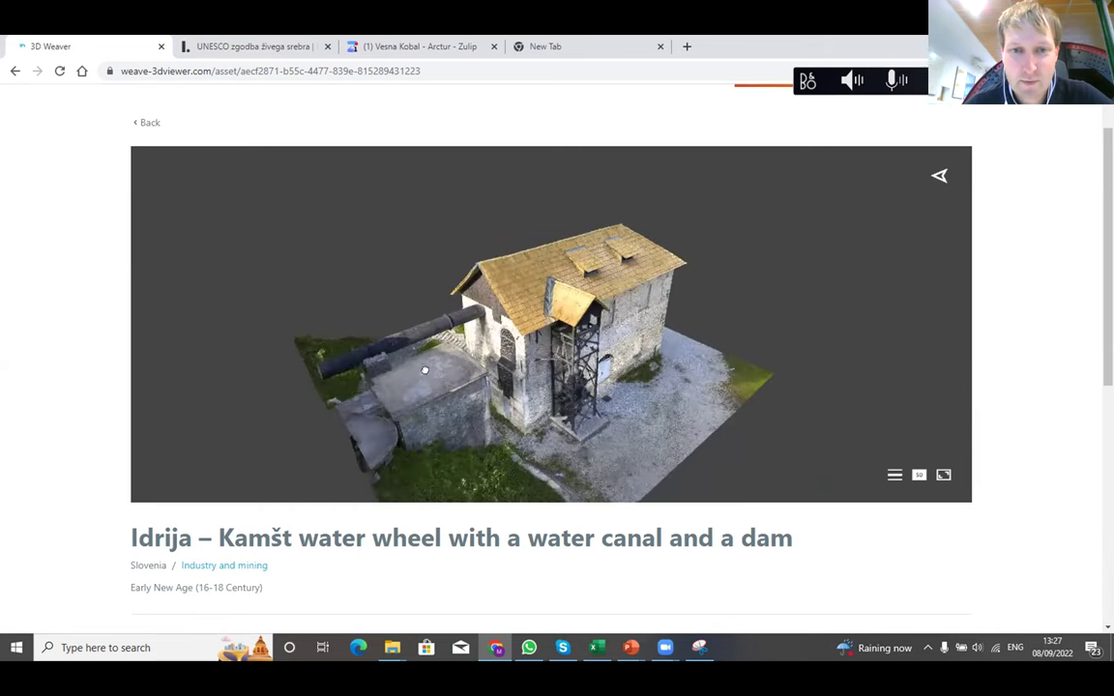
pyautogui.moveTo(423, 370); pyautogui.dragTo(550, 358)
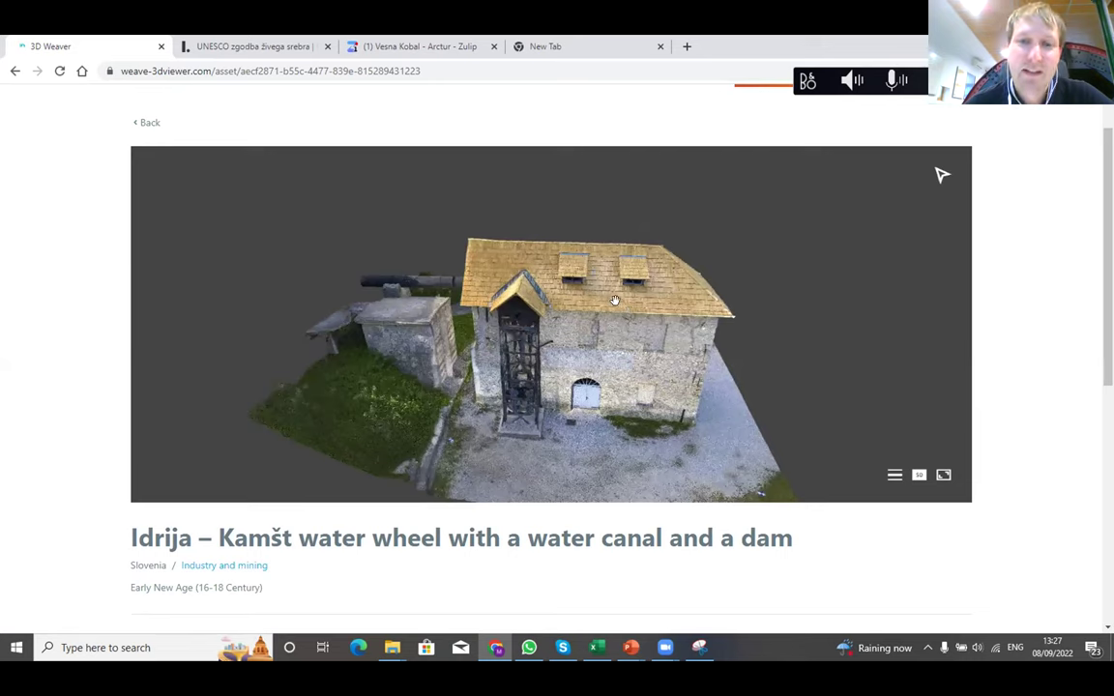
pyautogui.moveTo(723, 434); pyautogui.dragTo(540, 404)
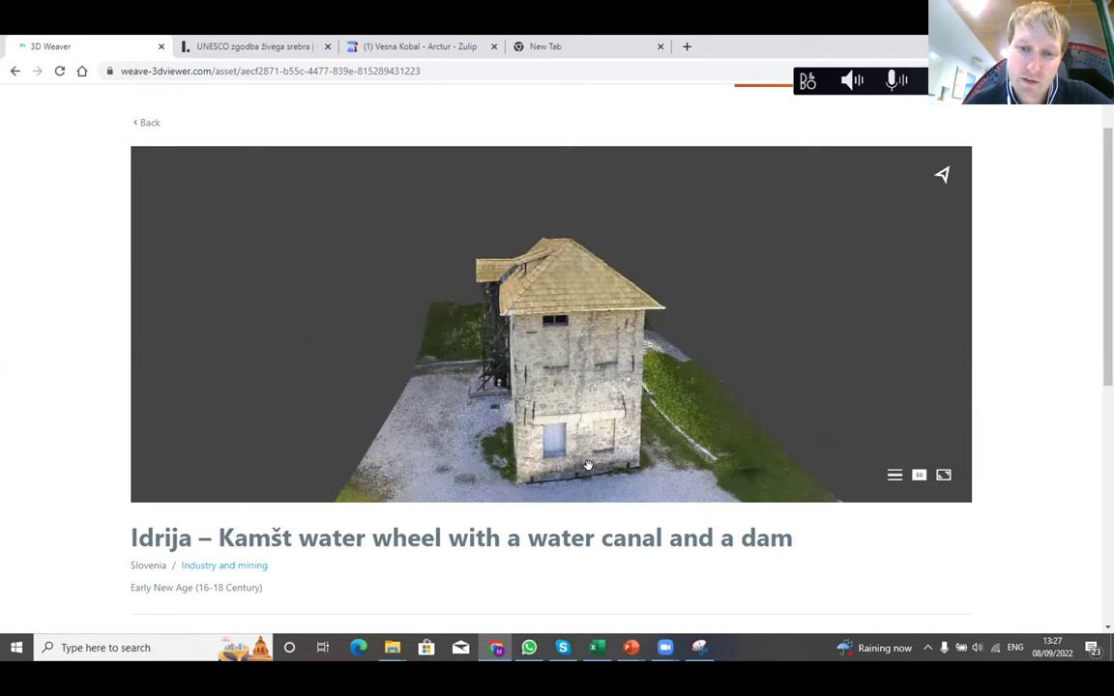
pyautogui.moveTo(630, 472); pyautogui.dragTo(530, 371)
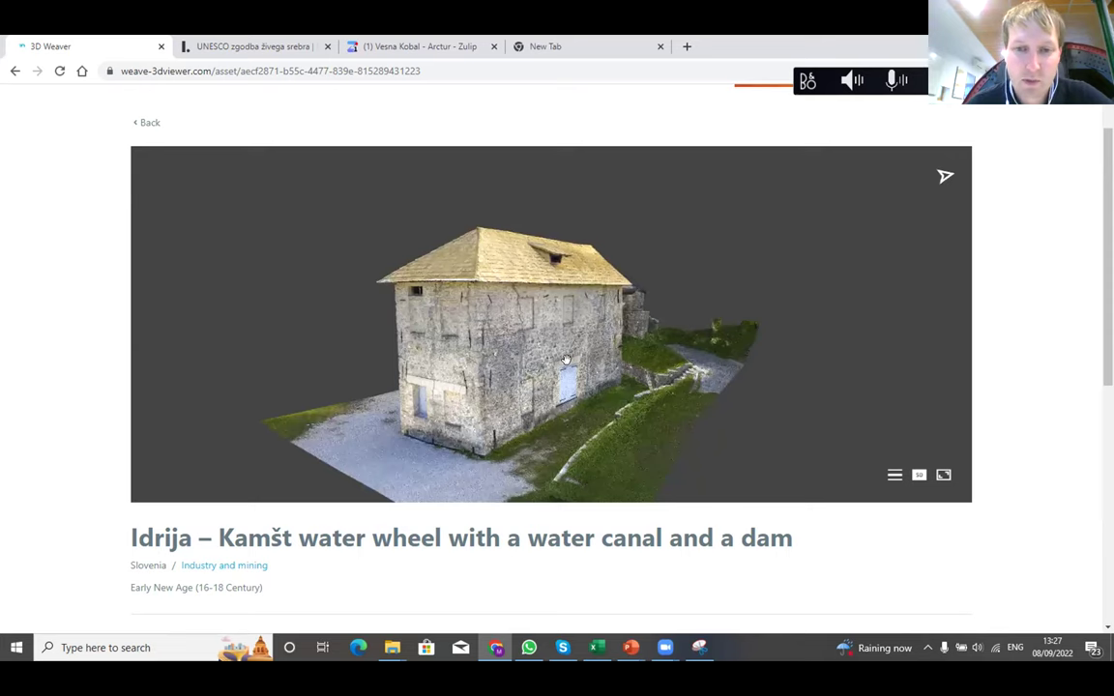
pyautogui.moveTo(470, 356); pyautogui.dragTo(980, 284)
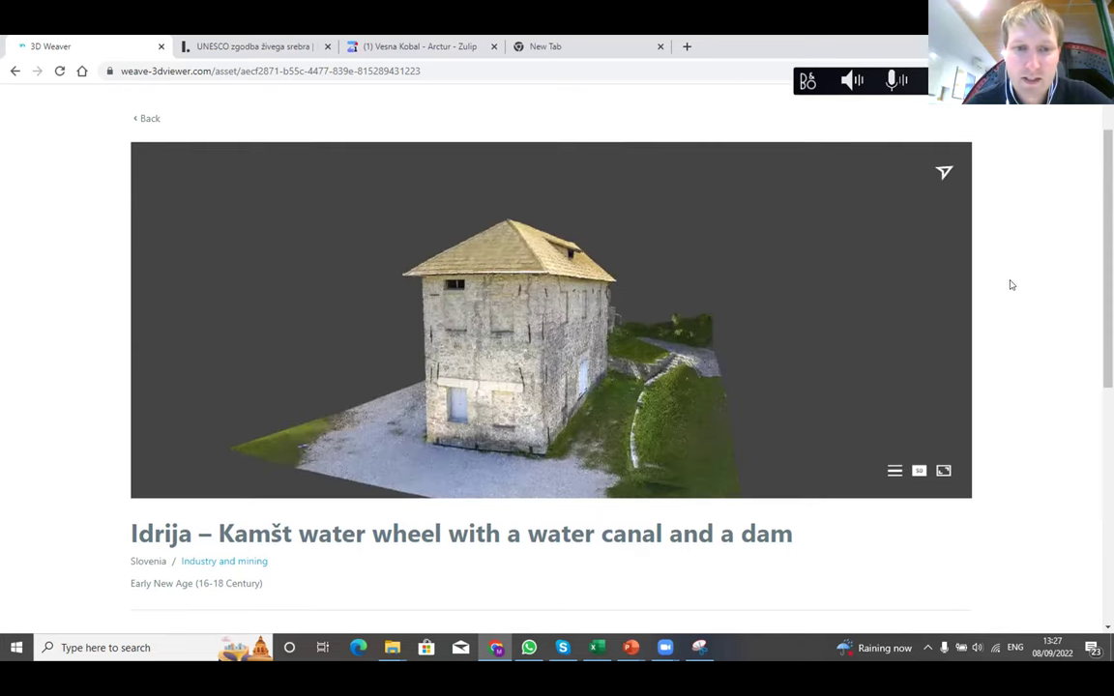
# Read the asset's description, coordinates and metadata, including client, rights holder and year of creation
pyautogui.scroll(-2, 1012, 285)
pyautogui.scroll(-3, 570, 350)
pyautogui.scroll(3, 574, 376)
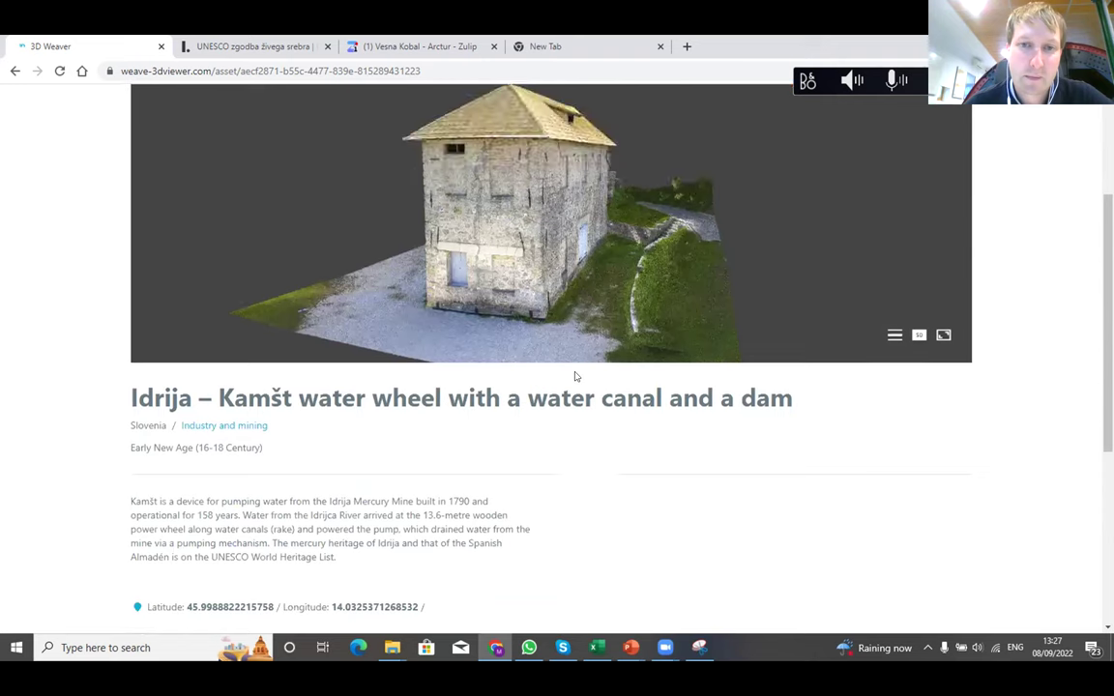
pyautogui.scroll(-1, 649, 410)
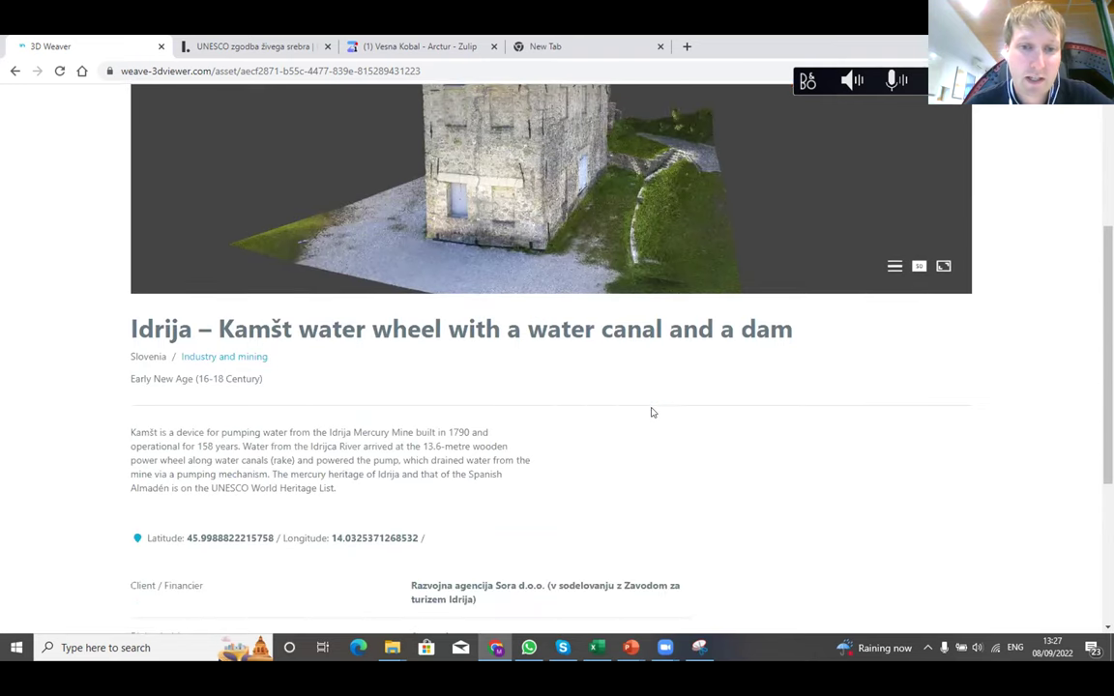
pyautogui.scroll(-3, 557, 408)
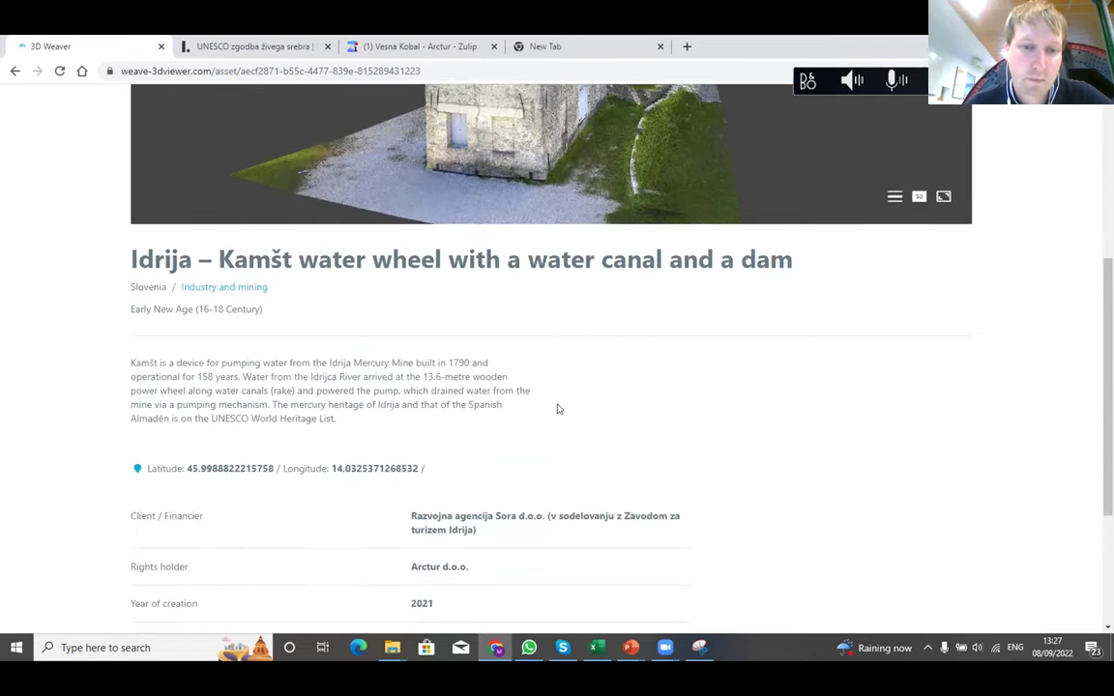
pyautogui.scroll(2, 531, 453)
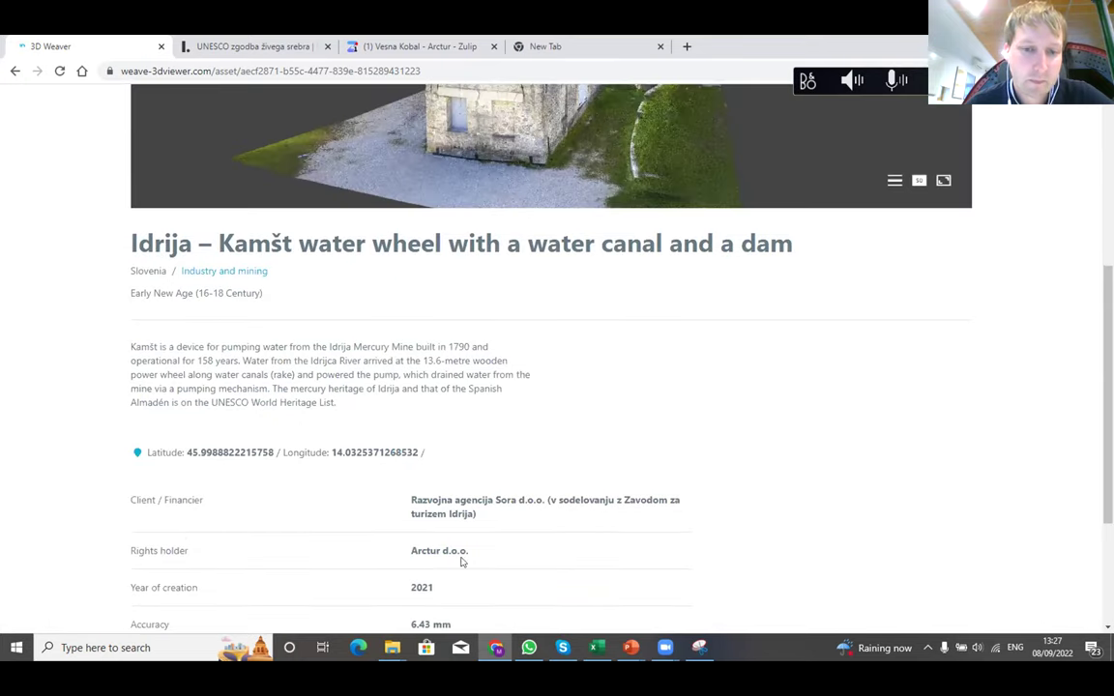
# Expand the 3D viewer to fill the page and examine the building's front and wooden tower
pyautogui.scroll(4, 520, 447)
pyautogui.moveTo(481, 386); pyautogui.dragTo(587, 404)
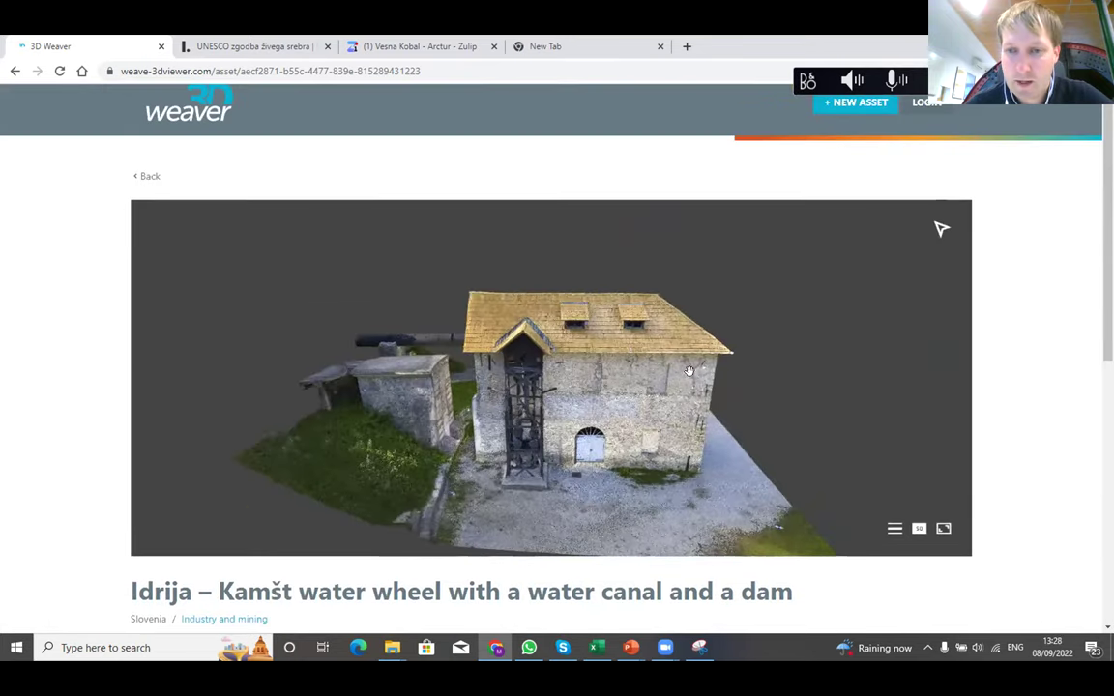
pyautogui.click(943, 531)
pyautogui.moveTo(558, 422); pyautogui.dragTo(672, 466)
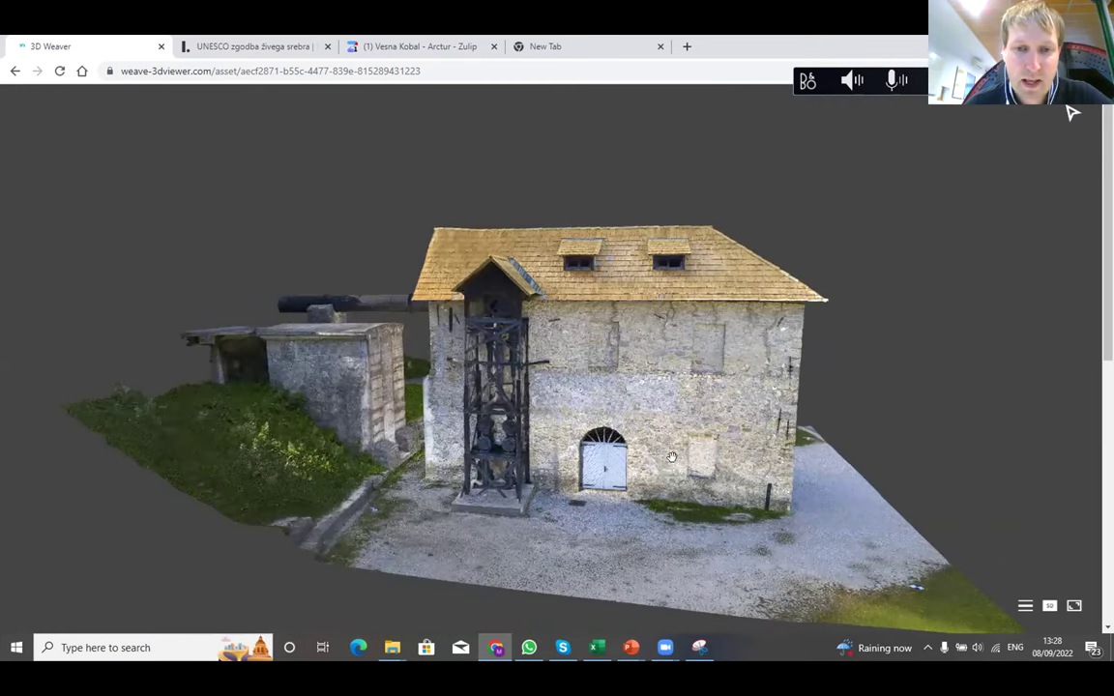
pyautogui.moveTo(654, 460); pyautogui.dragTo(611, 411)
pyautogui.moveTo(426, 387); pyautogui.dragTo(583, 377)
pyautogui.scroll(3, 692, 443)
pyautogui.moveTo(415, 375); pyautogui.dragTo(581, 400)
pyautogui.scroll(-5, 556, 414)
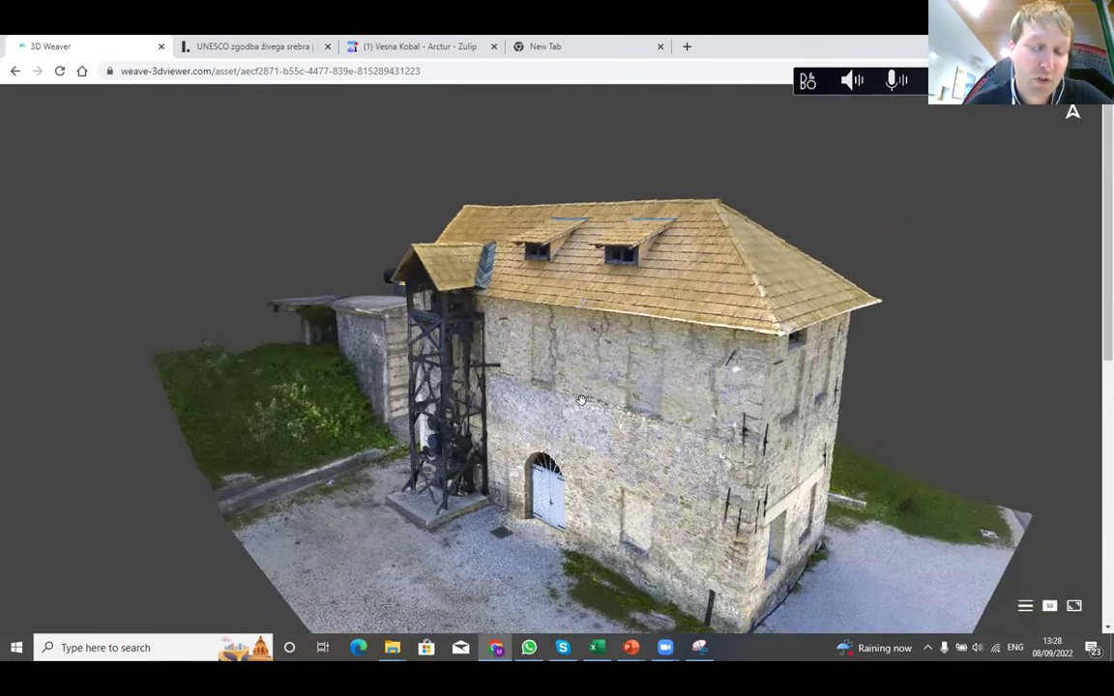
# Inspect the enlarged model's front, outbuilding, gable end and rear side from different angles
pyautogui.scroll(-3, 625, 382)
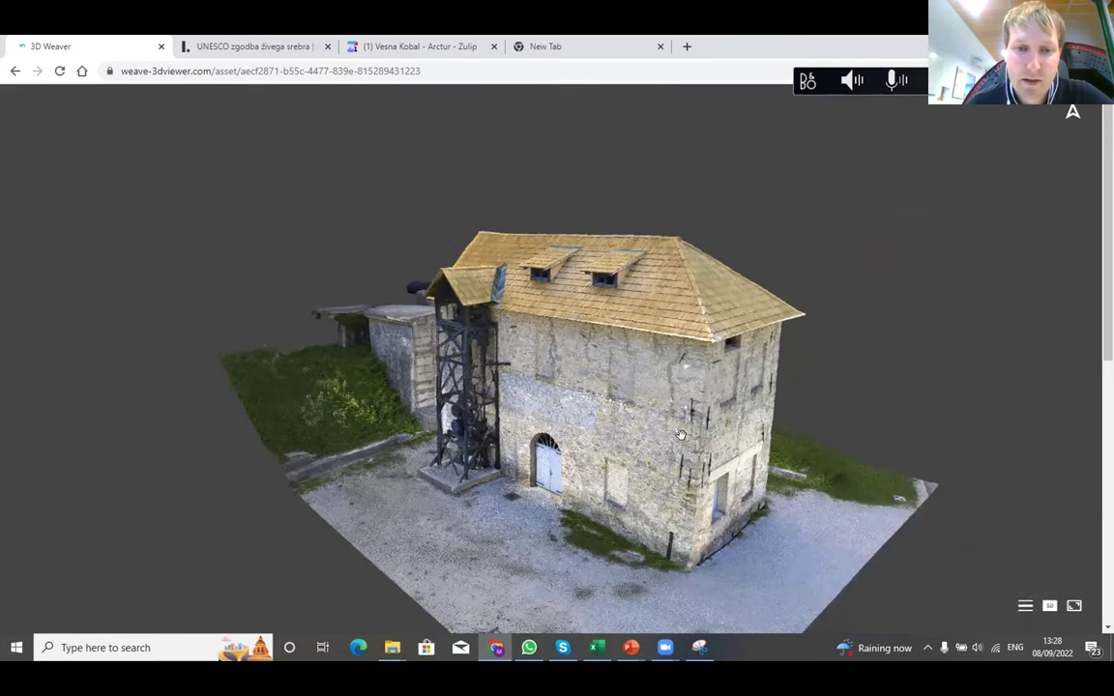
pyautogui.scroll(3, 657, 454)
pyautogui.moveTo(631, 454); pyautogui.dragTo(588, 426)
pyautogui.moveTo(475, 432); pyautogui.dragTo(493, 355)
pyautogui.moveTo(447, 387); pyautogui.dragTo(633, 424)
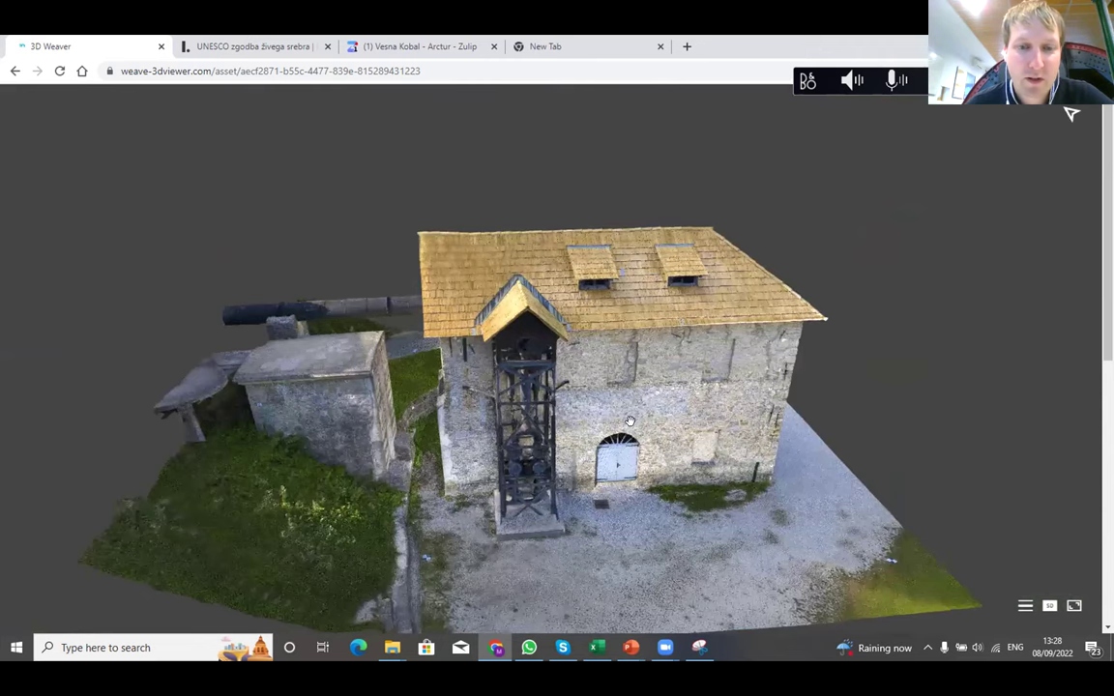
pyautogui.moveTo(583, 384); pyautogui.dragTo(513, 423)
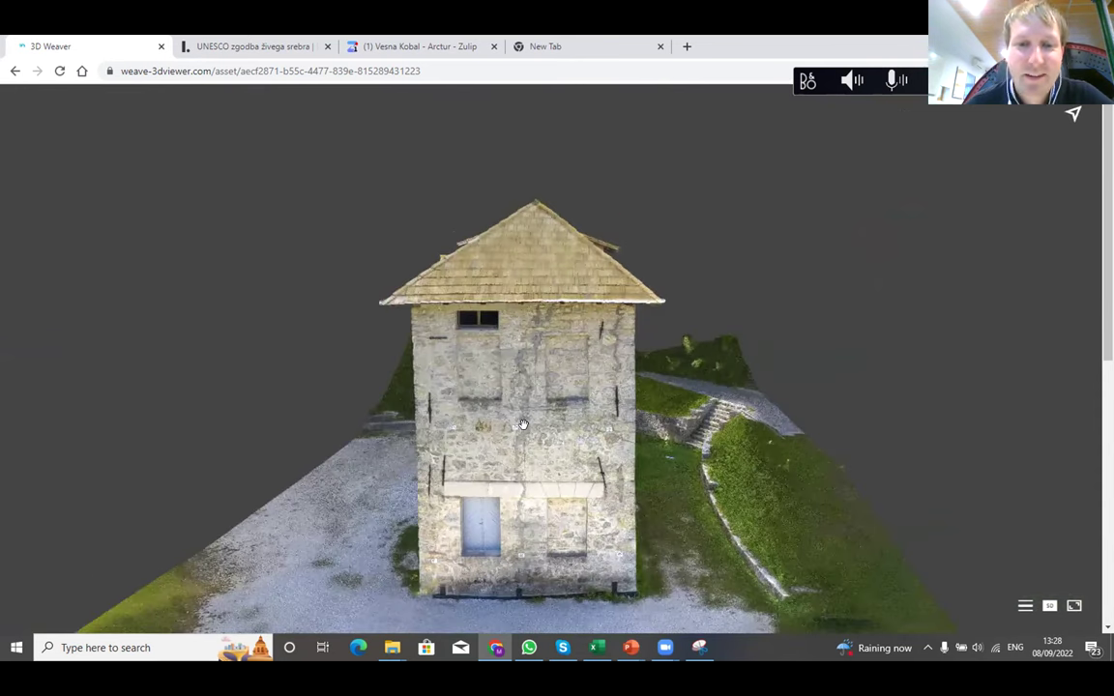
pyautogui.moveTo(524, 438); pyautogui.dragTo(494, 425)
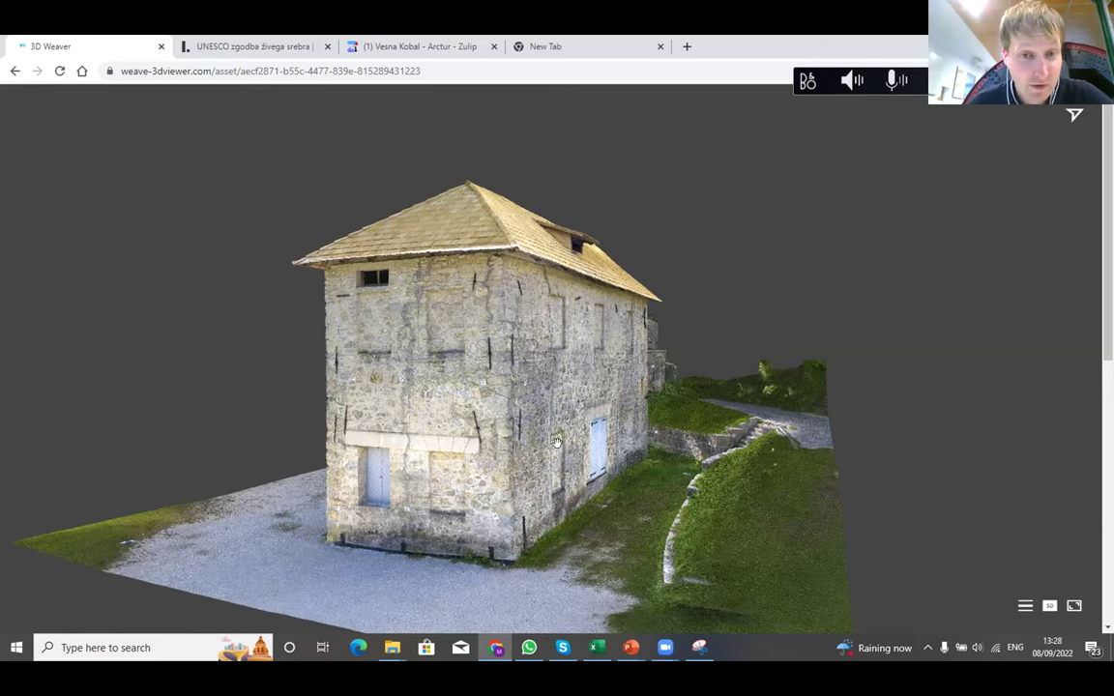
# Examine the roof shingles and dormers up close, ending with a view of the whole building
pyautogui.moveTo(418, 373); pyautogui.dragTo(520, 361)
pyautogui.scroll(5, 521, 361)
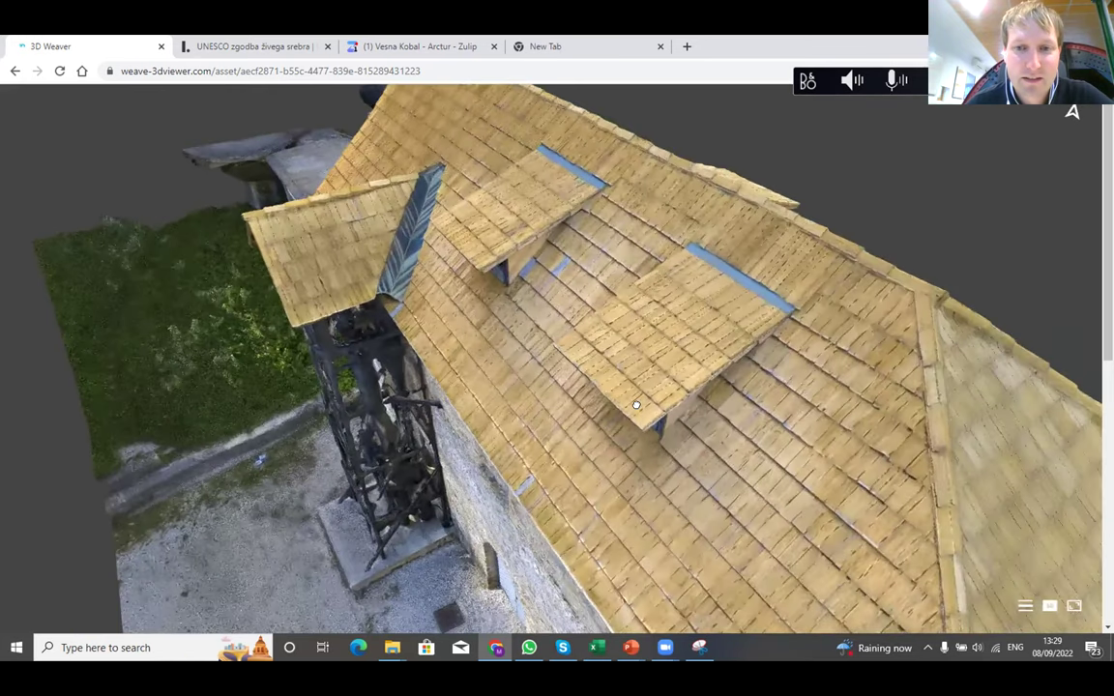
pyautogui.moveTo(637, 405); pyautogui.dragTo(618, 393)
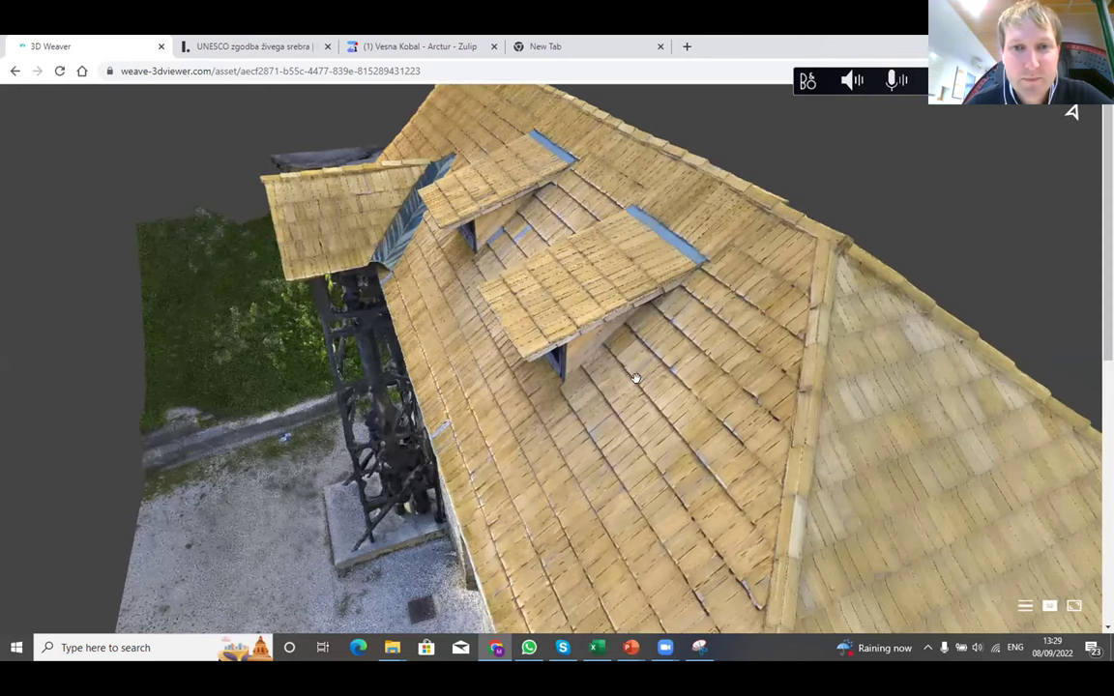
pyautogui.moveTo(581, 346); pyautogui.dragTo(616, 400)
pyautogui.scroll(-5, 643, 394)
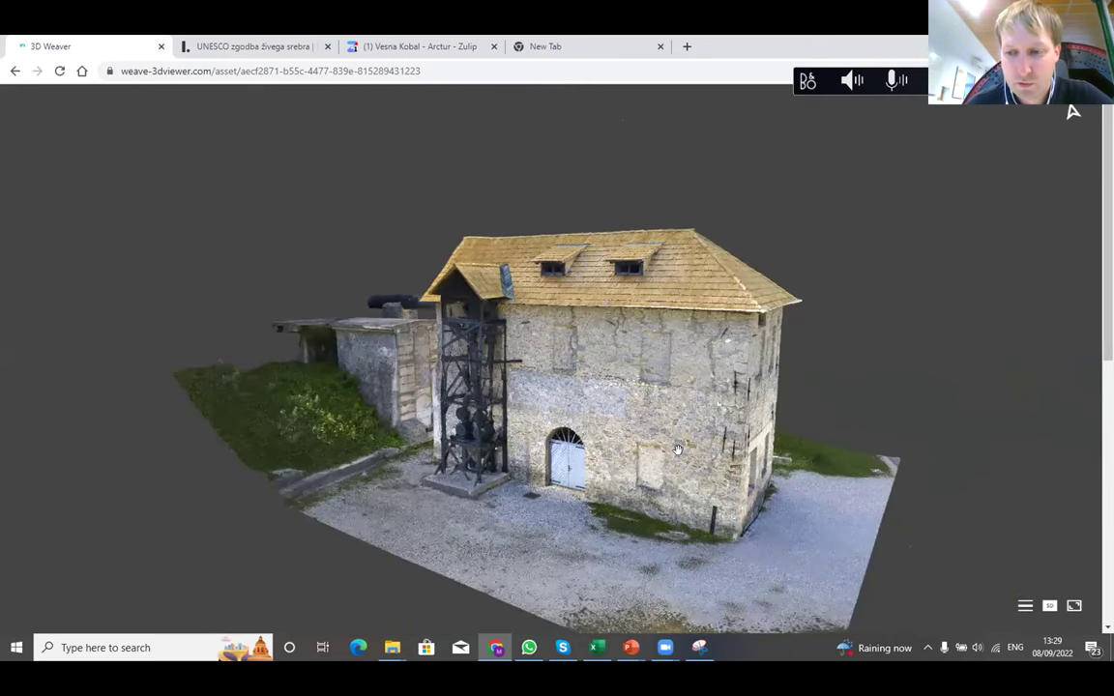
# Show the viewer's navigation and measurement tools and cycle the model through the left, right, top, bottom and front preset views
pyautogui.click(1026, 607)
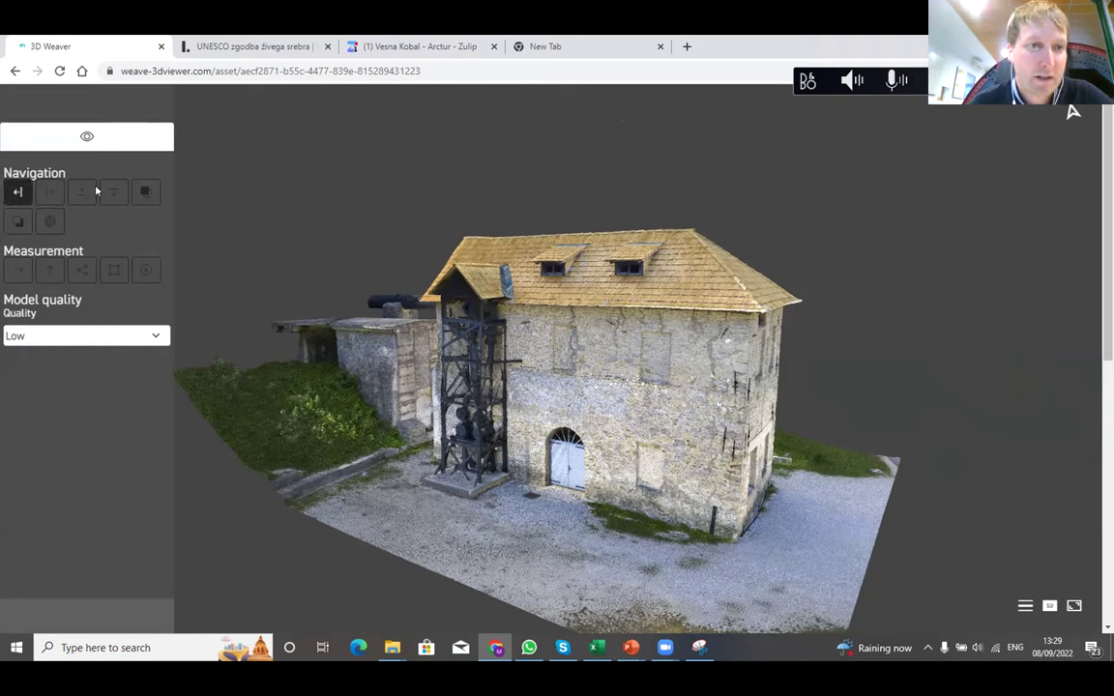
pyautogui.click(18, 196)
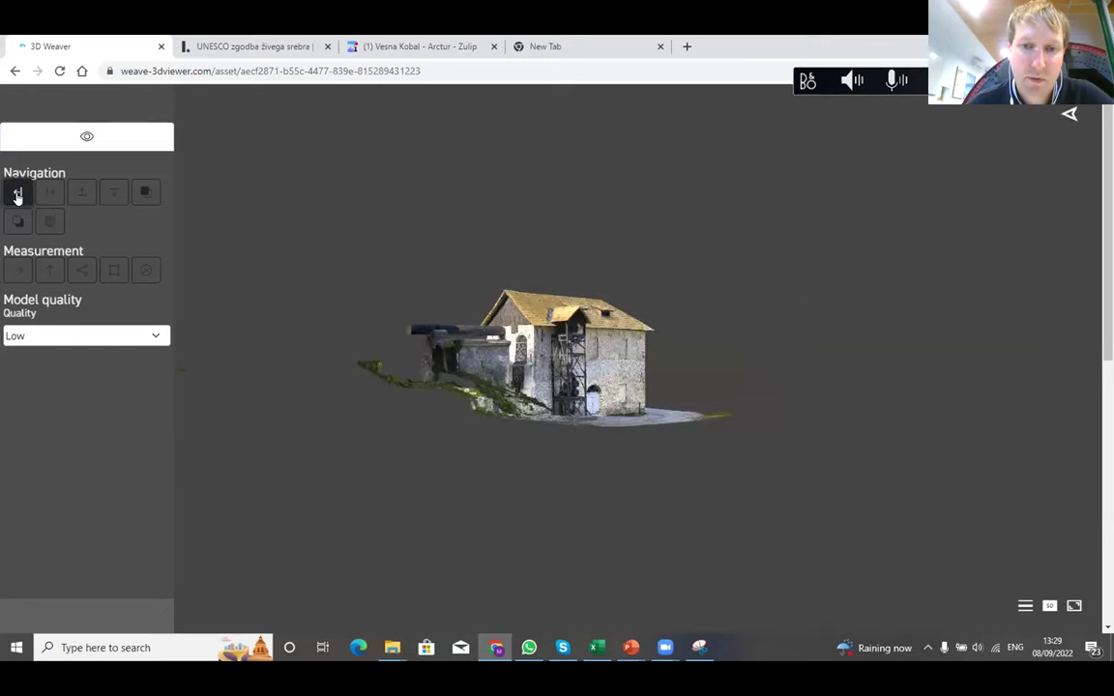
pyautogui.click(44, 193)
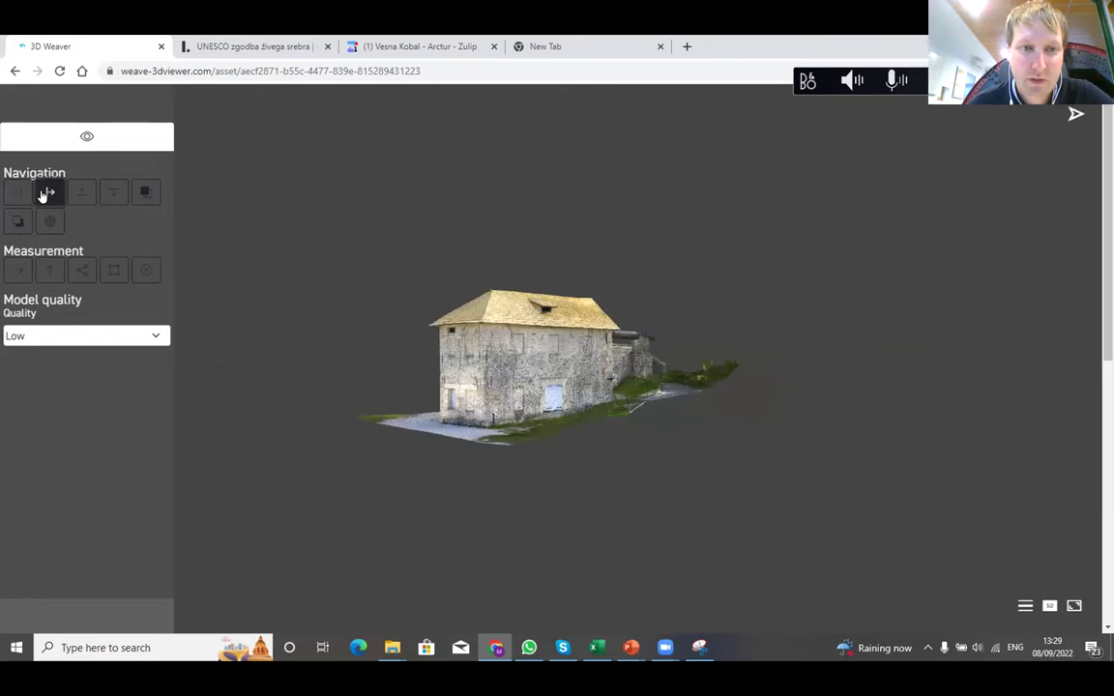
pyautogui.click(82, 195)
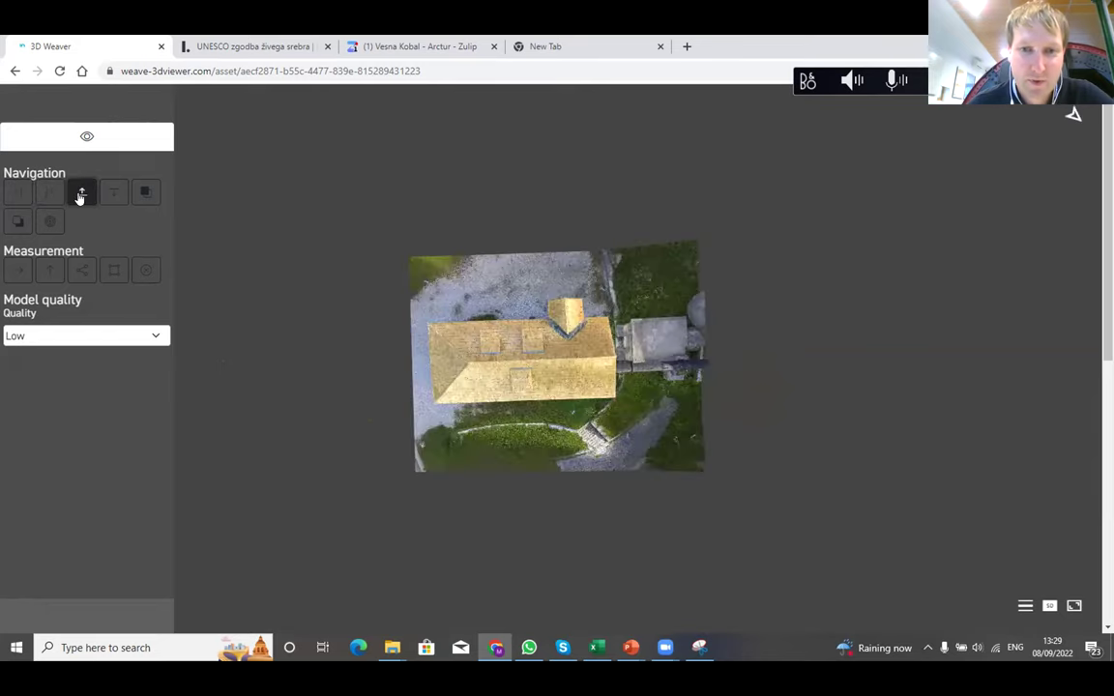
pyautogui.click(107, 199)
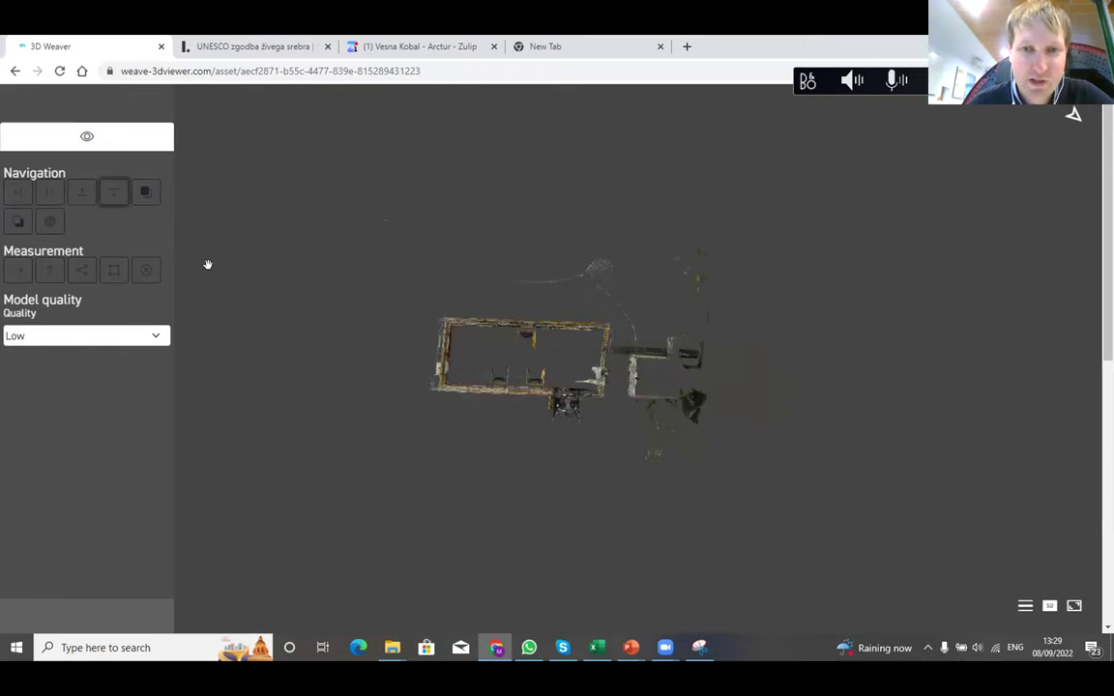
pyautogui.click(145, 194)
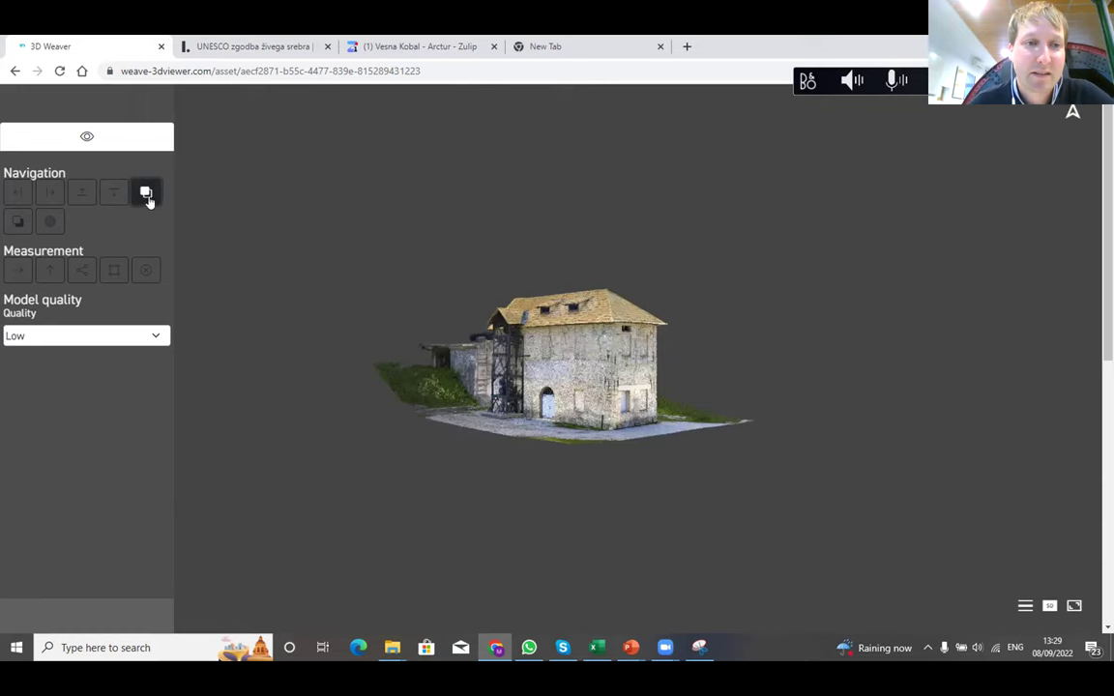
pyautogui.click(147, 194)
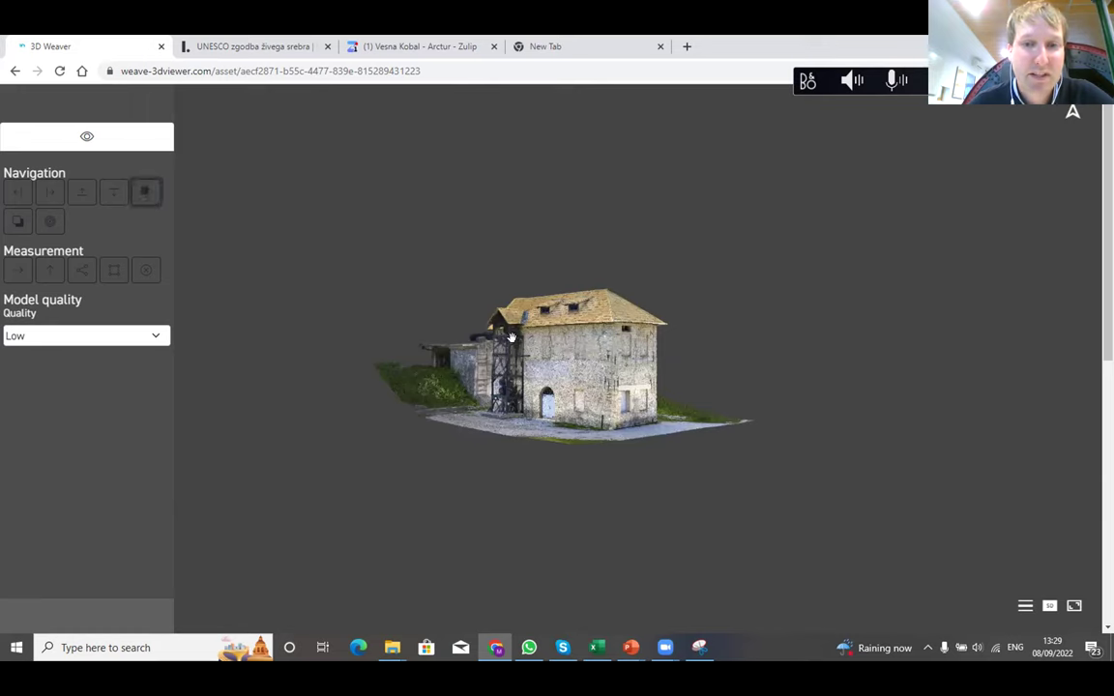
# Switch the model between the back and front preset views and finish in the elevated angled overview
pyautogui.click(17, 223)
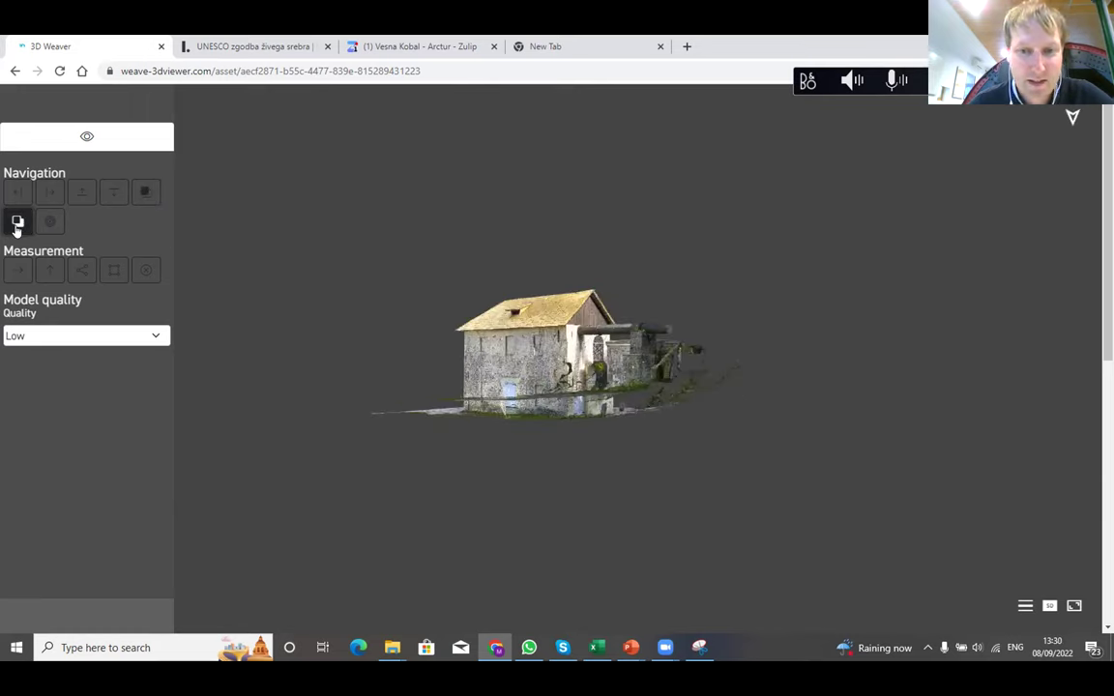
pyautogui.click(147, 192)
pyautogui.click(18, 219)
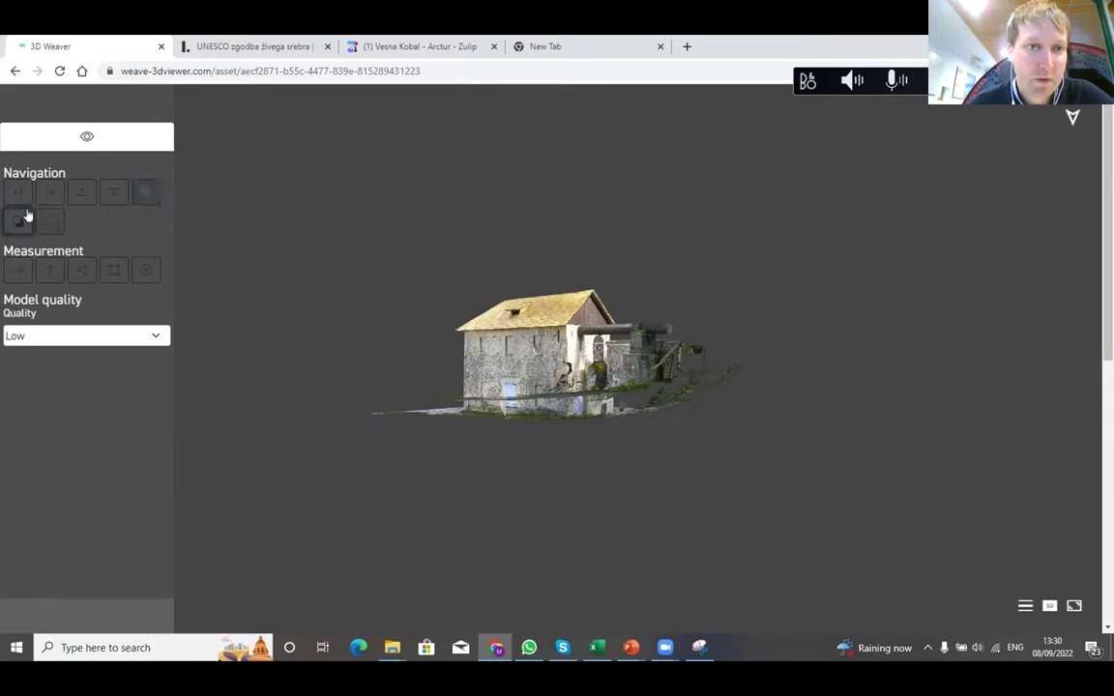
pyautogui.click(146, 194)
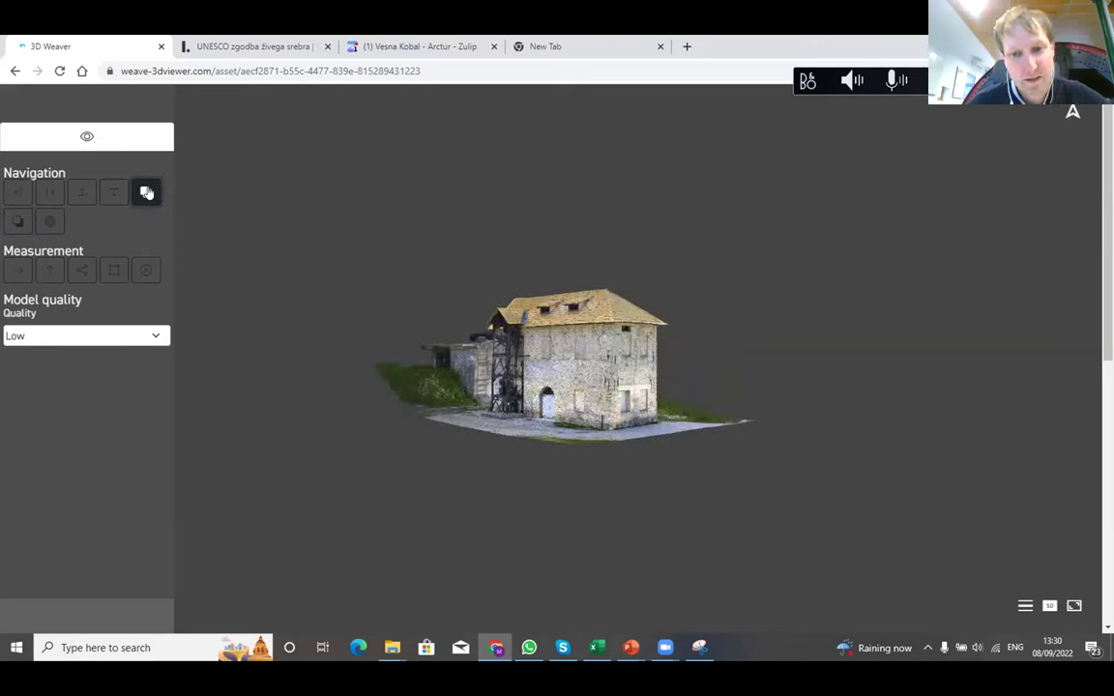
pyautogui.click(51, 222)
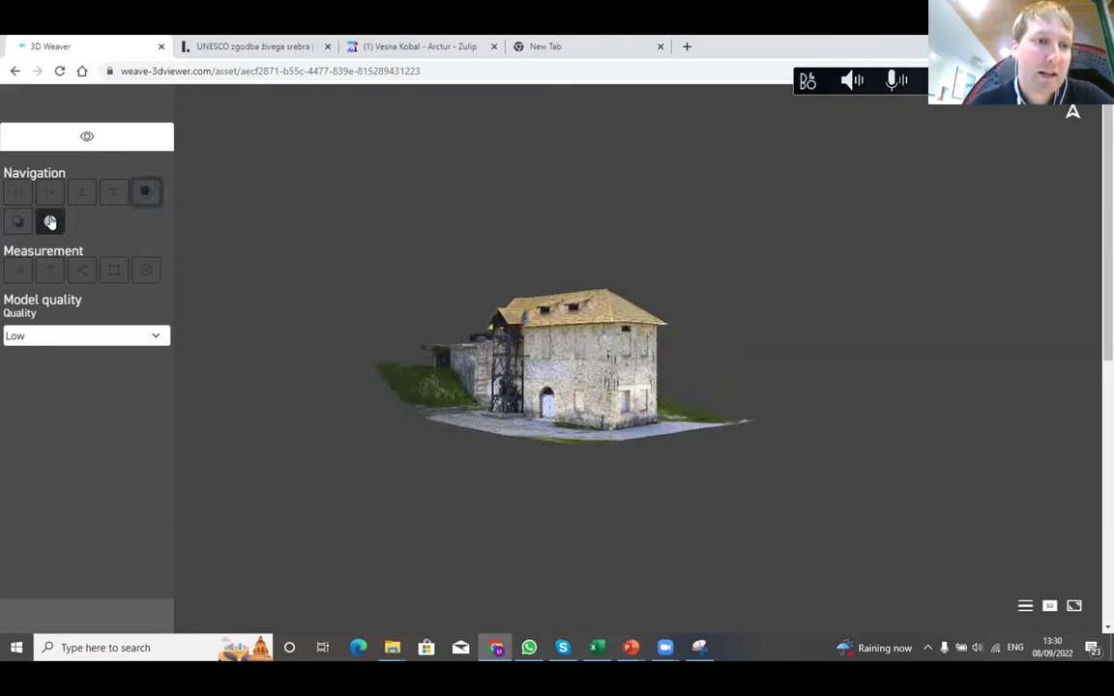
pyautogui.click(51, 223)
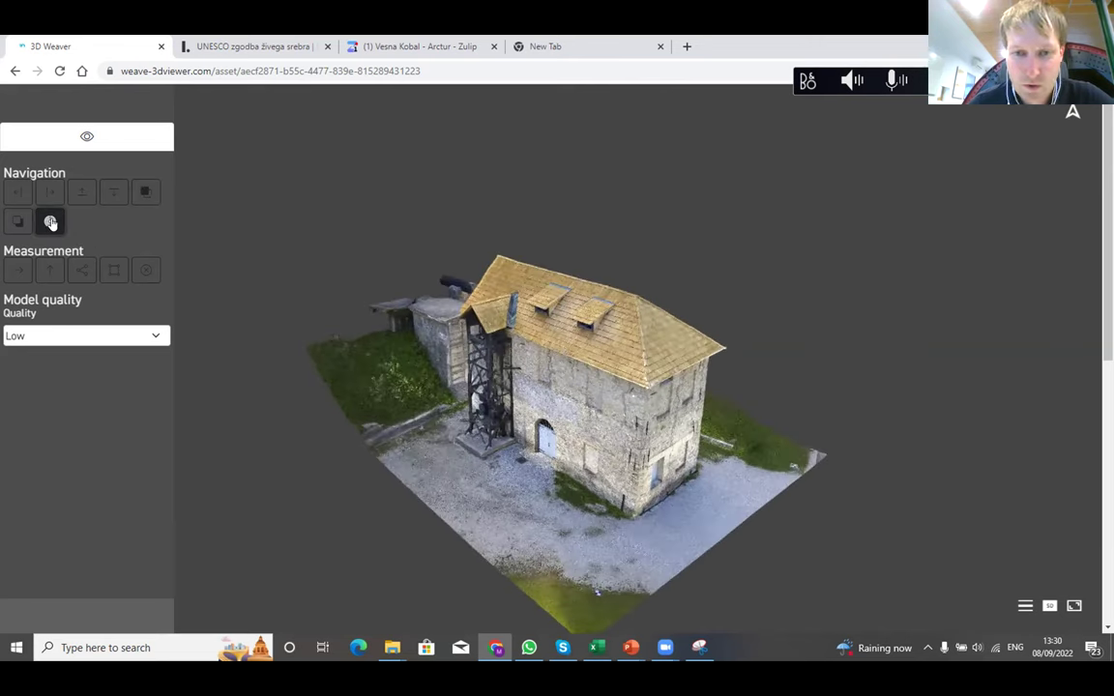
# Measure the building's height at its front corner from the ground to the roof edge, and clear the measurement
pyautogui.moveTo(513, 401)
pyautogui.mouseDown()
pyautogui.moveTo(546, 444)
pyautogui.moveTo(515, 410)
pyautogui.mouseUp()
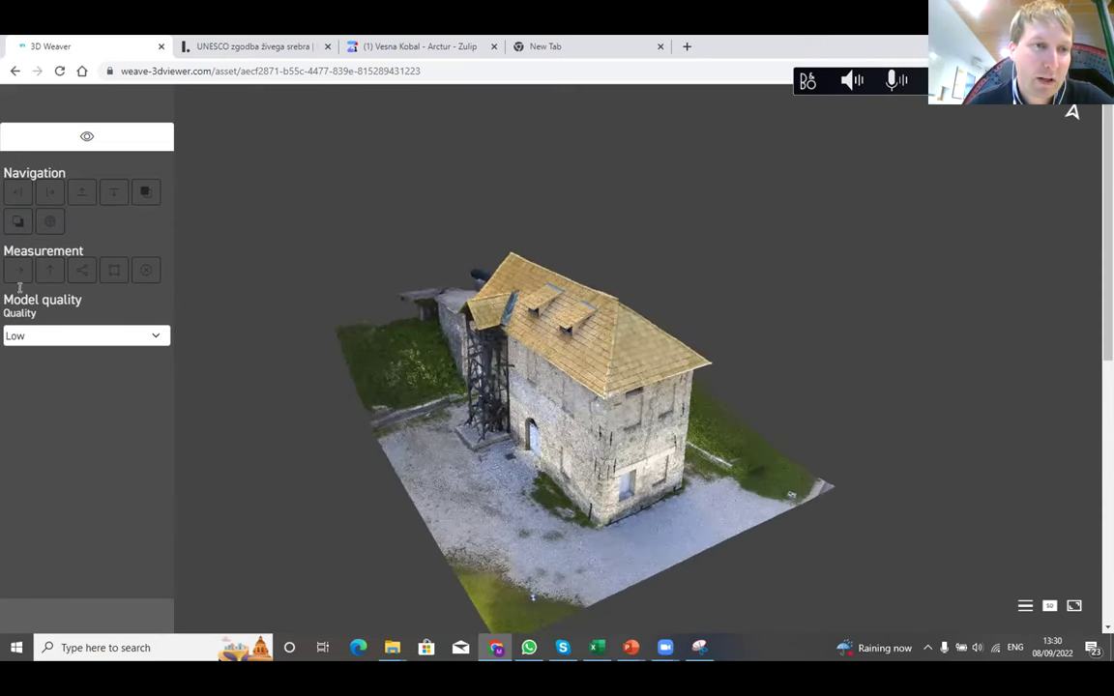
pyautogui.moveTo(535, 480); pyautogui.dragTo(716, 462)
pyautogui.moveTo(782, 514); pyautogui.dragTo(696, 488)
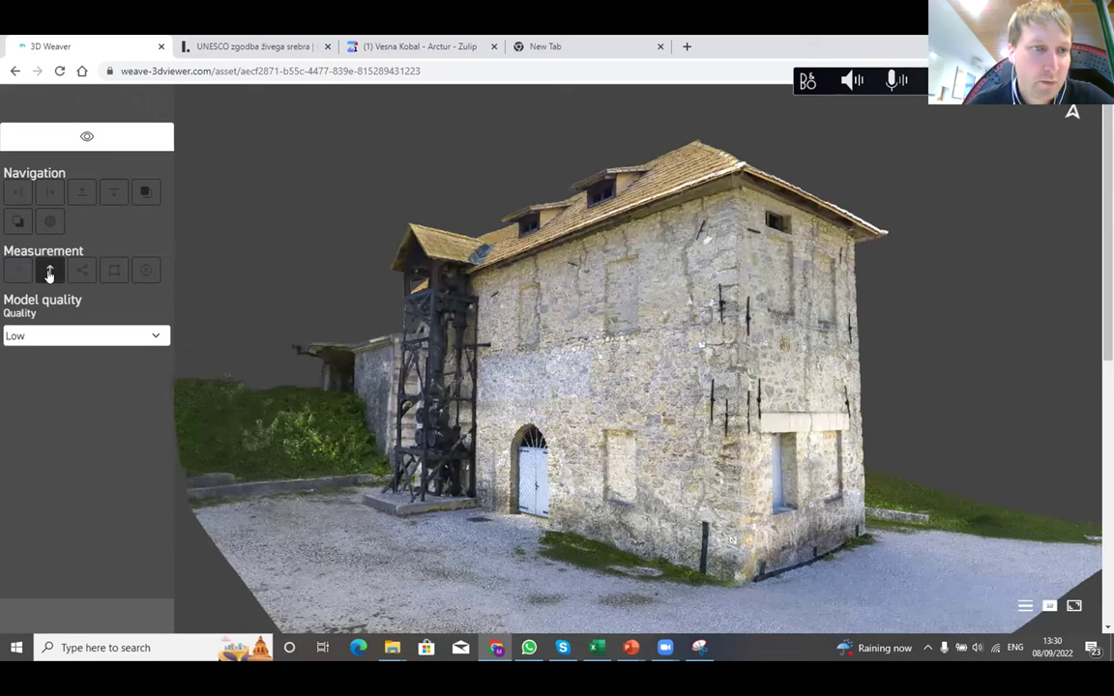
pyautogui.click(50, 271)
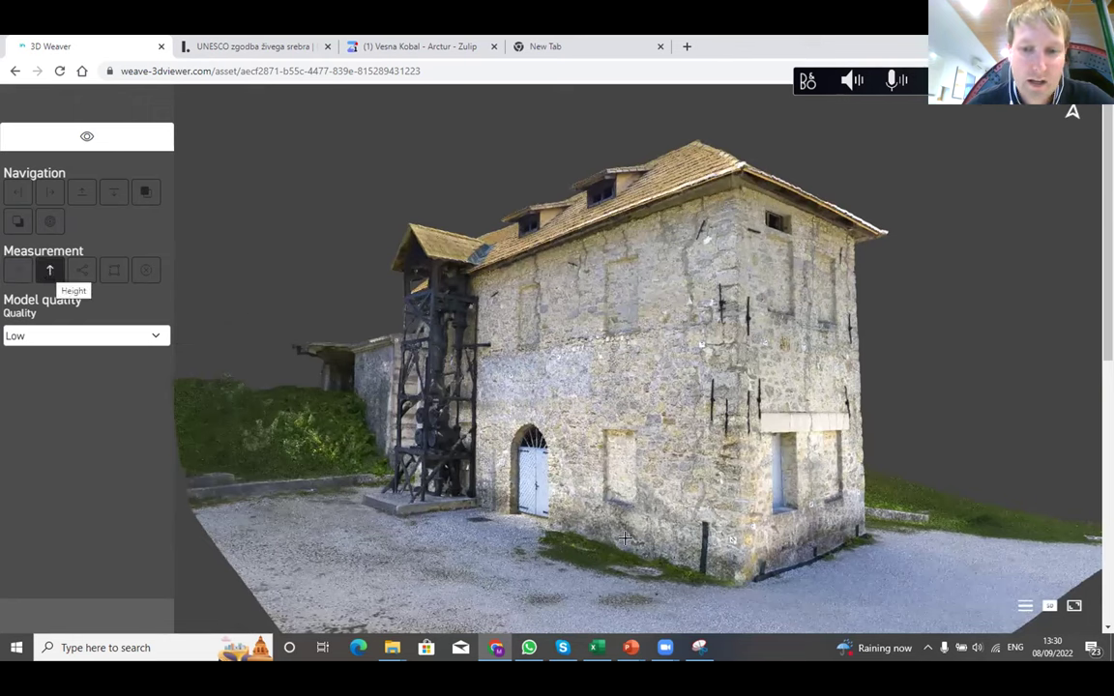
pyautogui.click(737, 582)
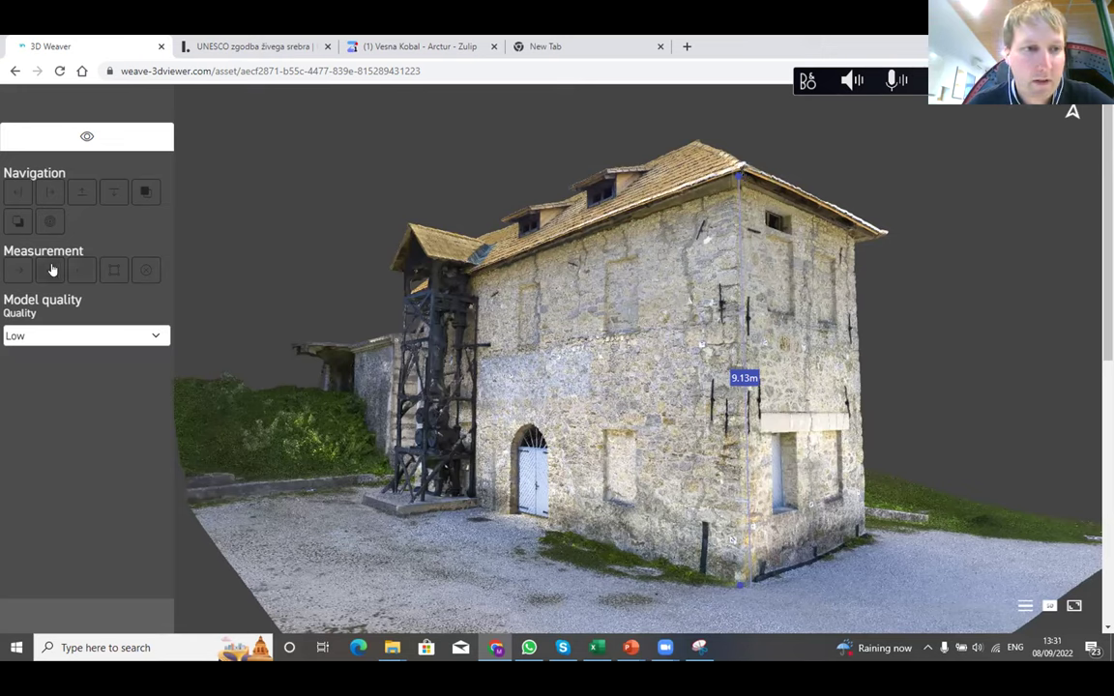
pyautogui.click(145, 271)
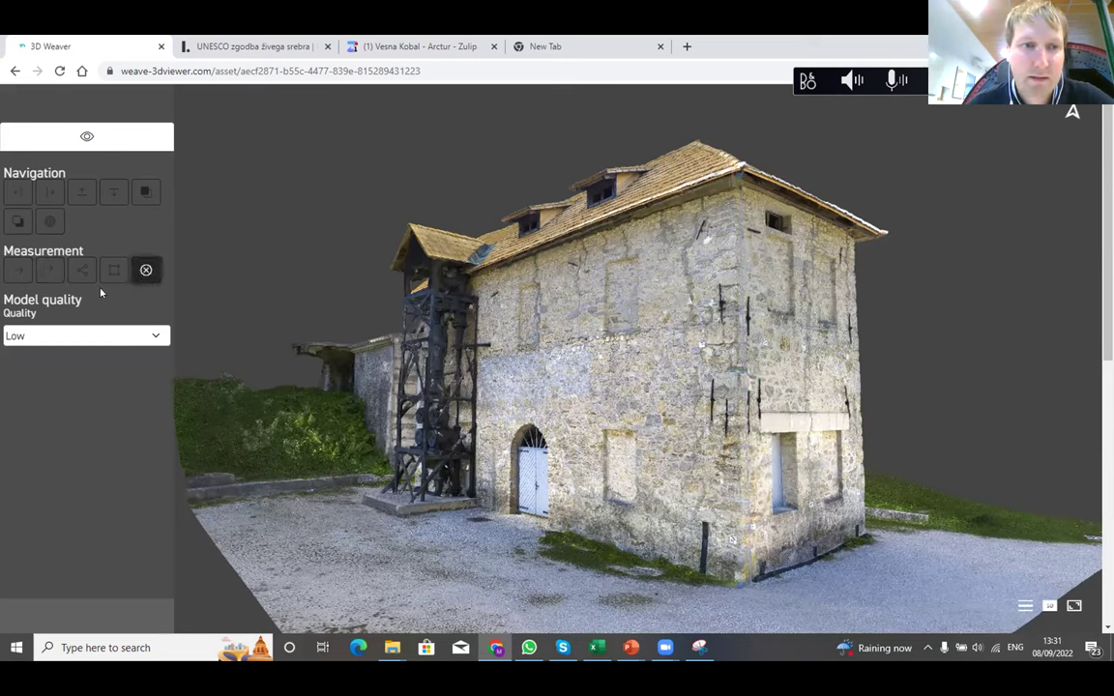
# Measure distances along the end wall's roof edge and down its far corner to the ground, and clear them
pyautogui.click(17, 272)
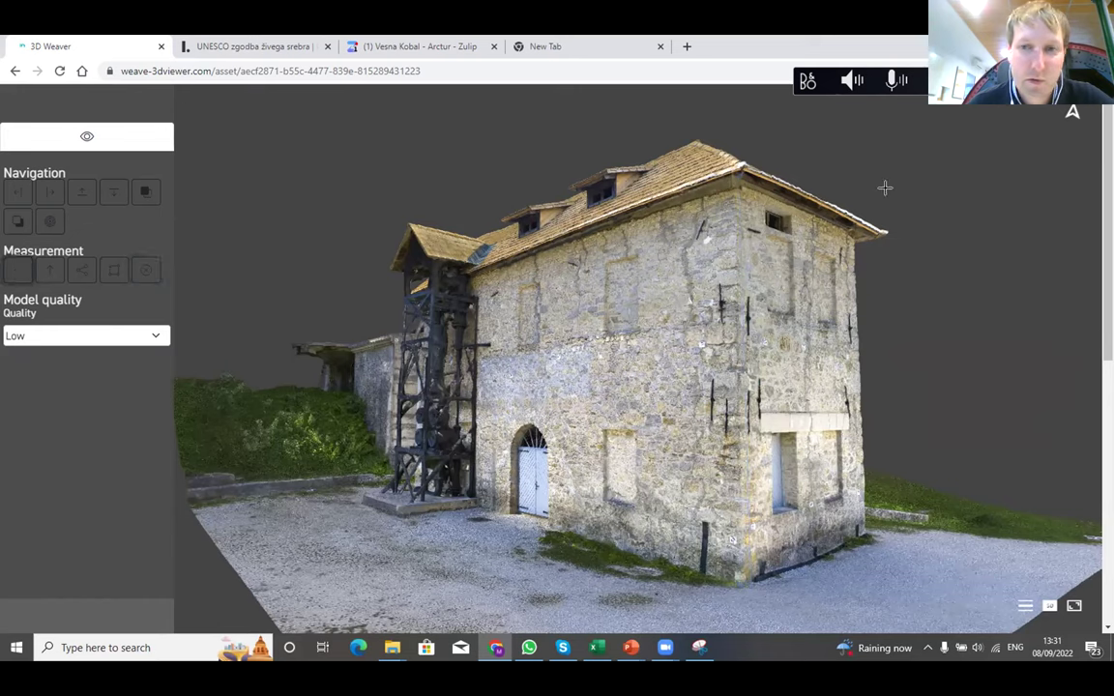
pyautogui.click(738, 177)
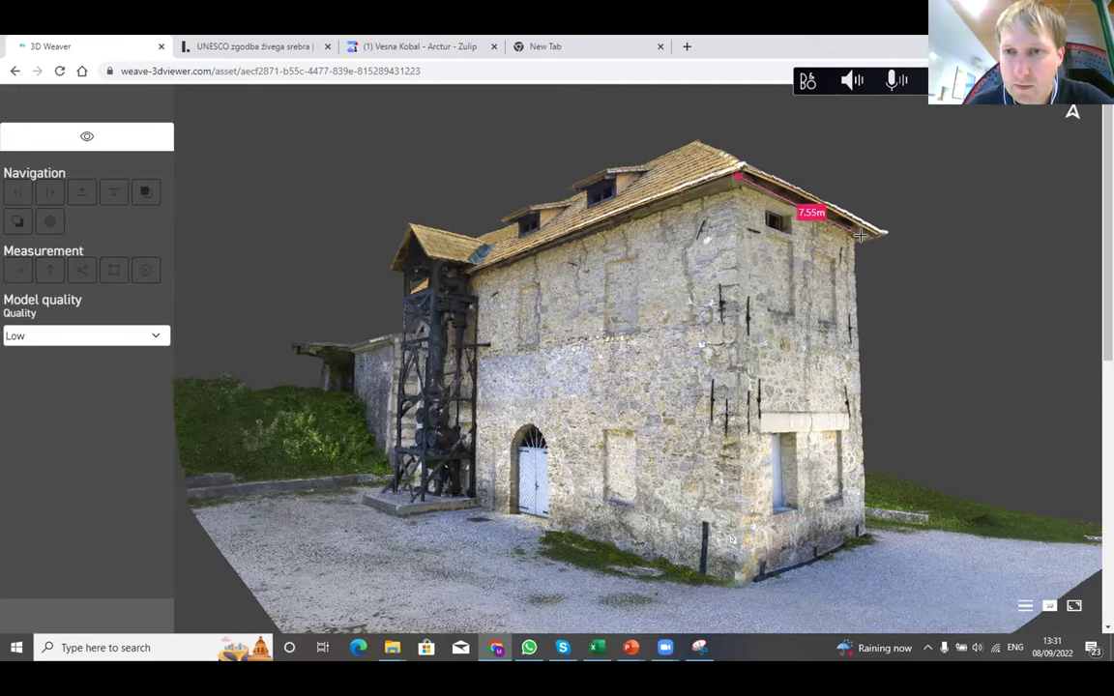
pyautogui.click(860, 236)
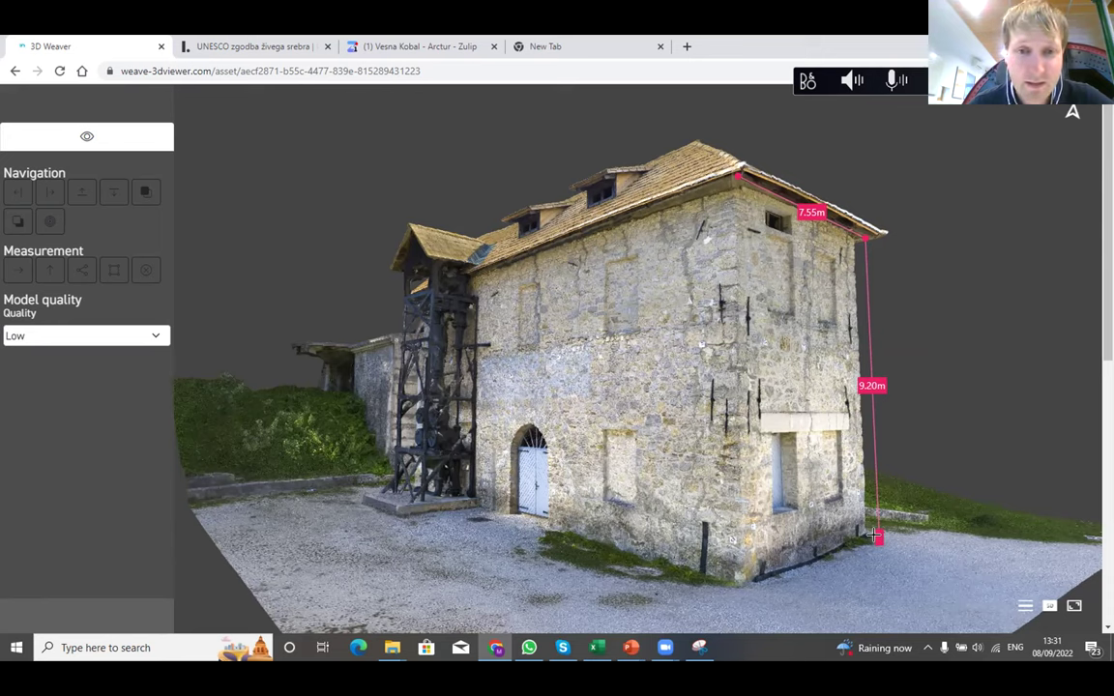
pyautogui.click(873, 535)
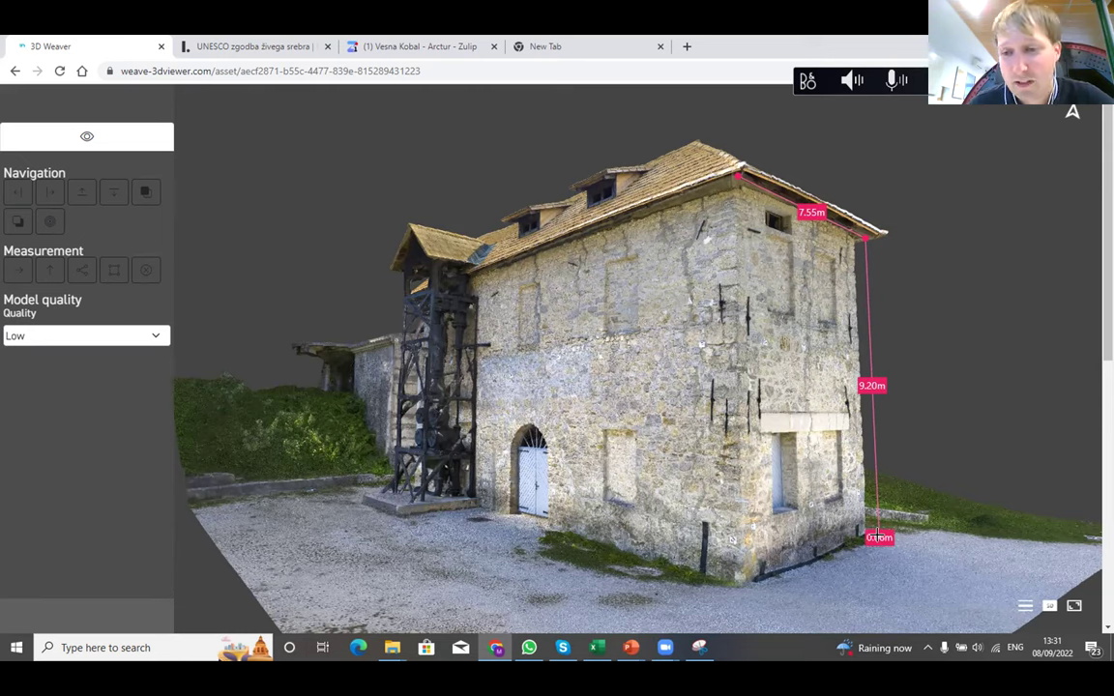
pyautogui.click(882, 538)
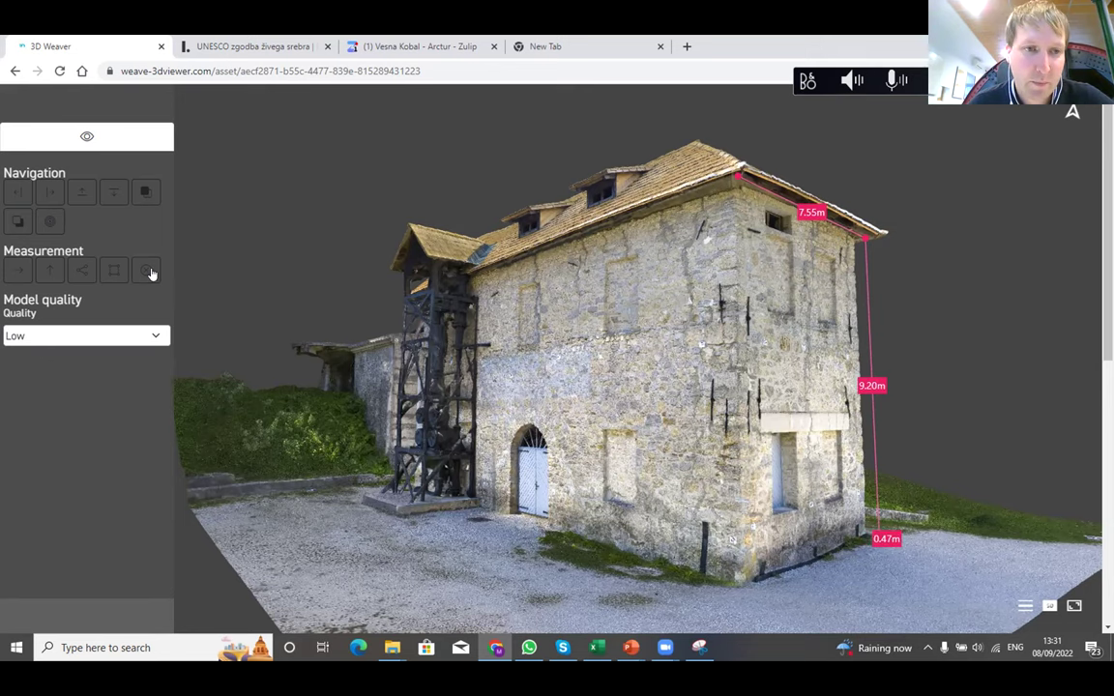
pyautogui.click(147, 270)
# Measure the area of the triangular roof face at the building's end by outlining its three corners
pyautogui.moveTo(736, 225); pyautogui.dragTo(590, 456)
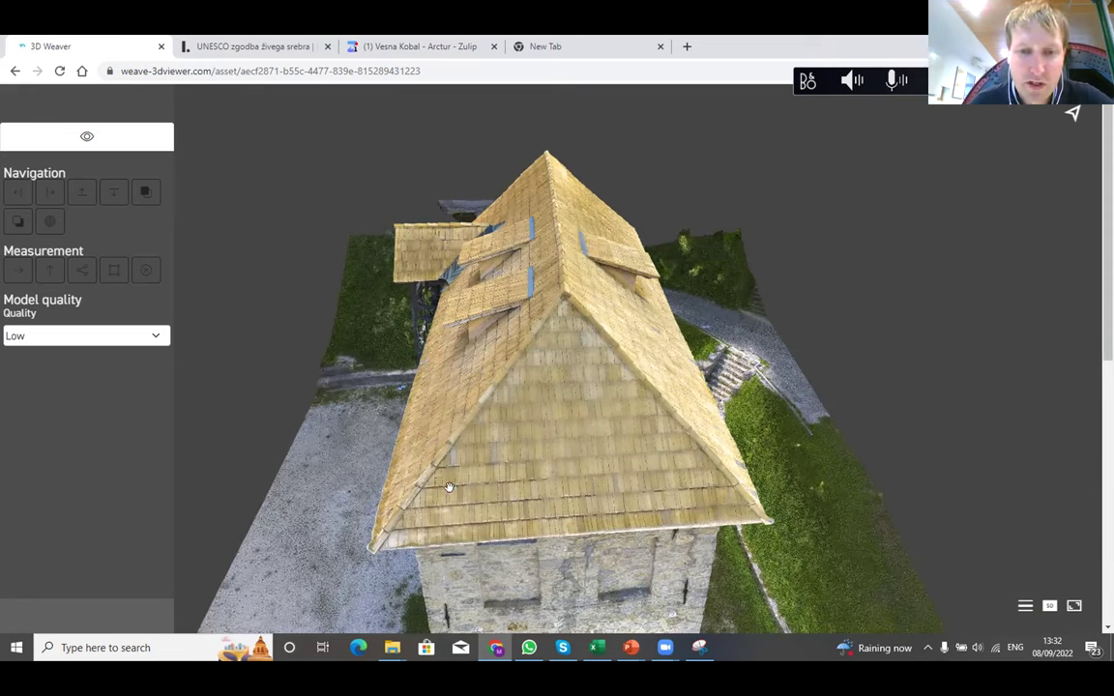
pyautogui.click(112, 271)
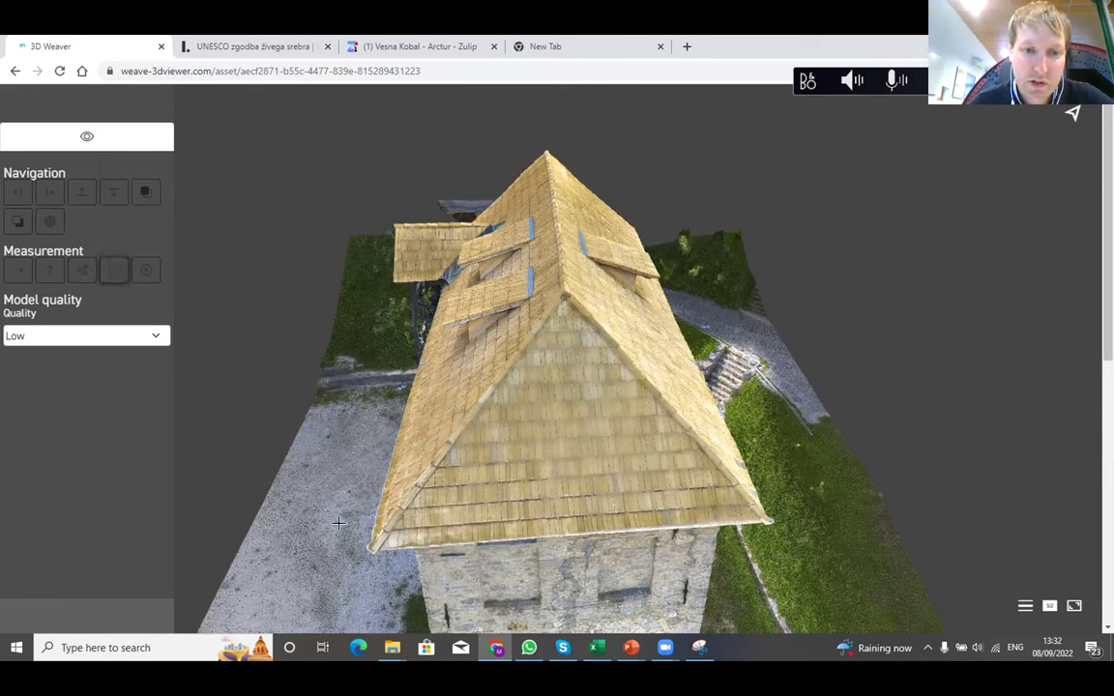
pyautogui.click(562, 290)
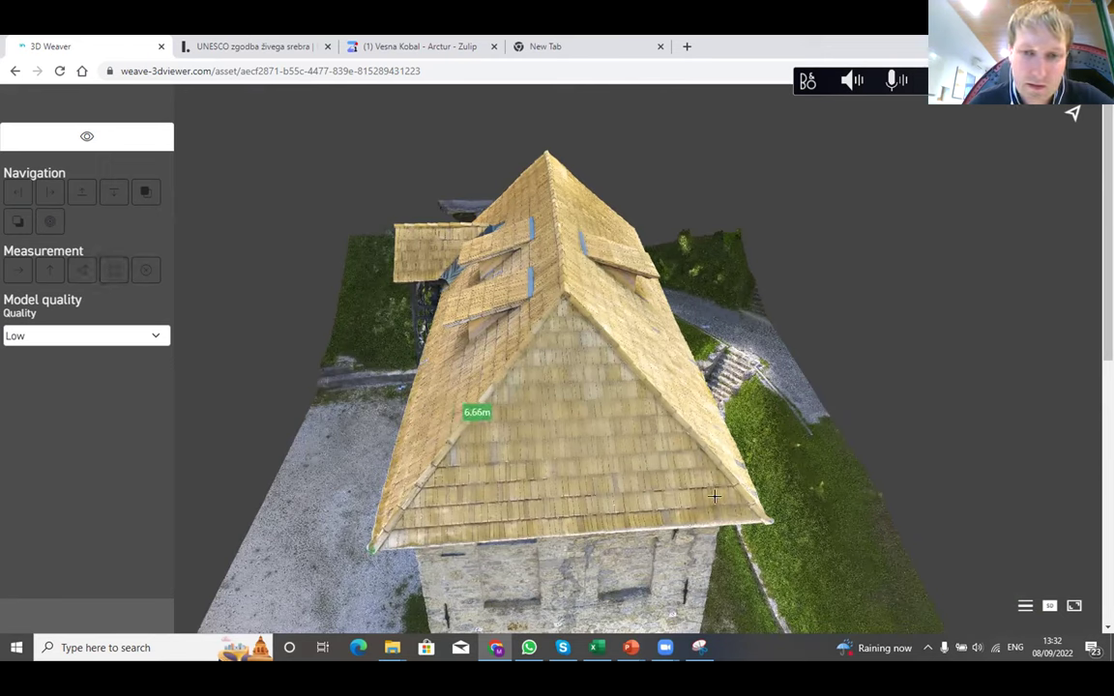
pyautogui.click(766, 517)
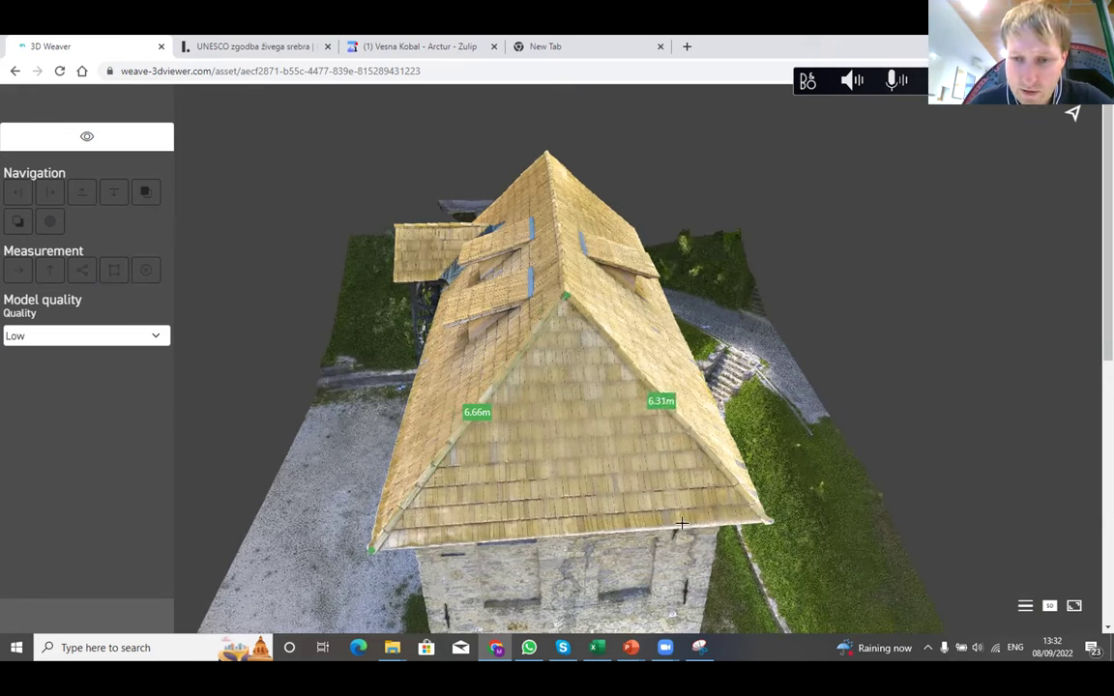
pyautogui.click(371, 548)
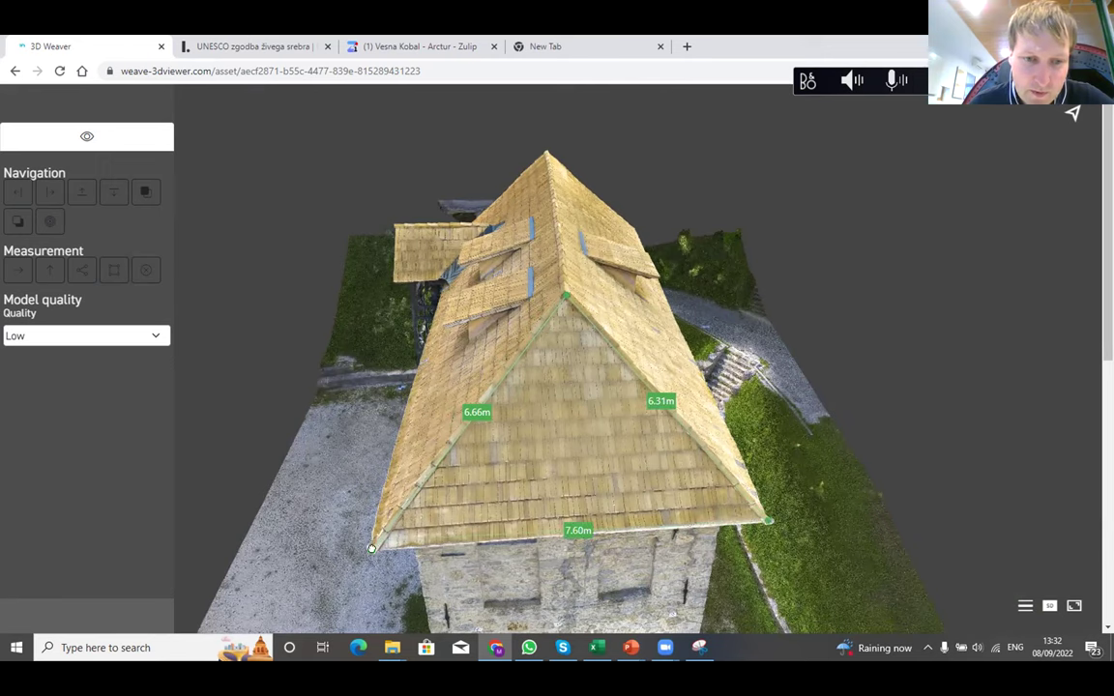
pyautogui.click(371, 548)
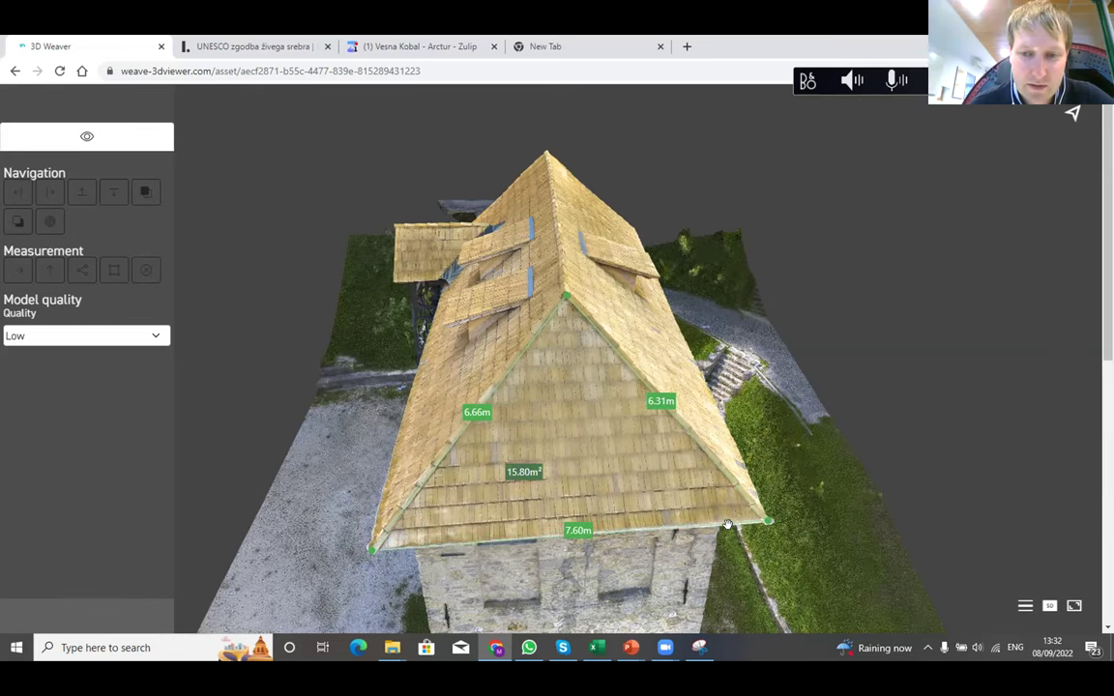
# Inspect the outlined roof face up close from both sides and clear its area measurement
pyautogui.scroll(2, 701, 518)
pyautogui.moveTo(702, 524); pyautogui.dragTo(489, 436)
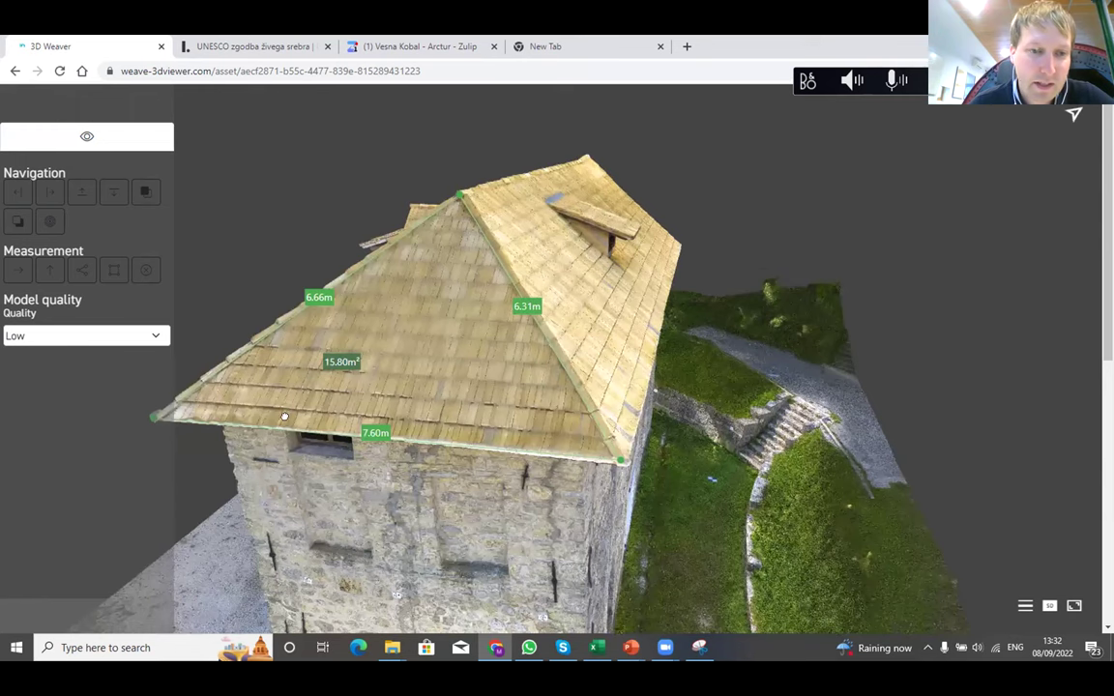
pyautogui.moveTo(341, 416); pyautogui.dragTo(681, 499)
pyautogui.scroll(2, 568, 413)
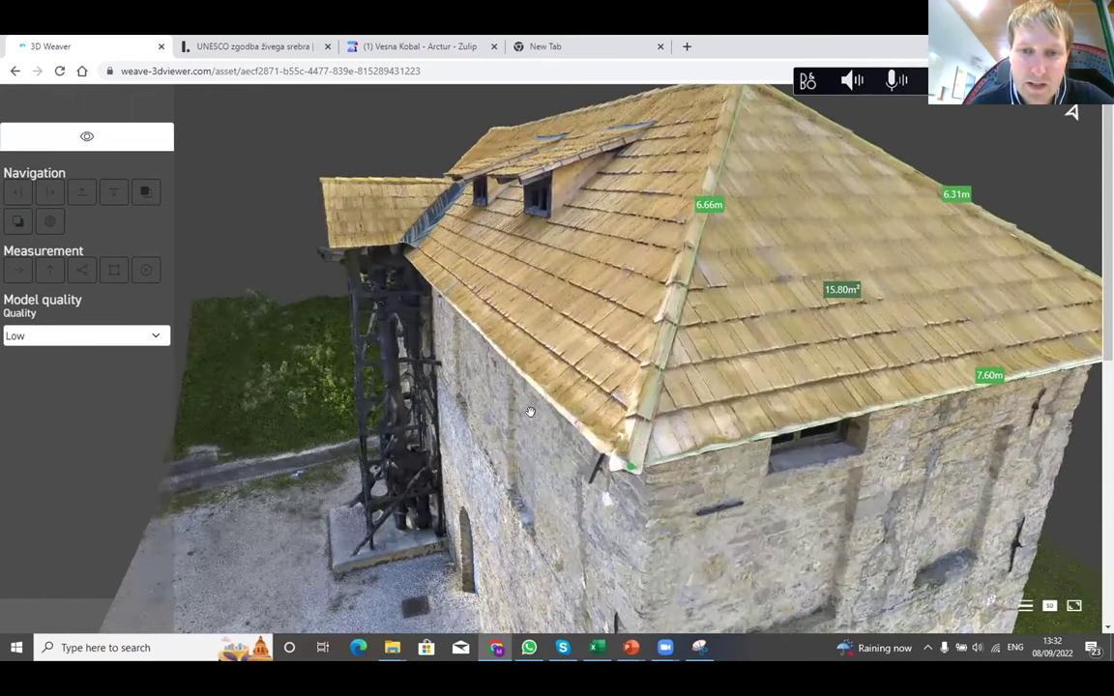
pyautogui.moveTo(571, 413); pyautogui.dragTo(520, 427)
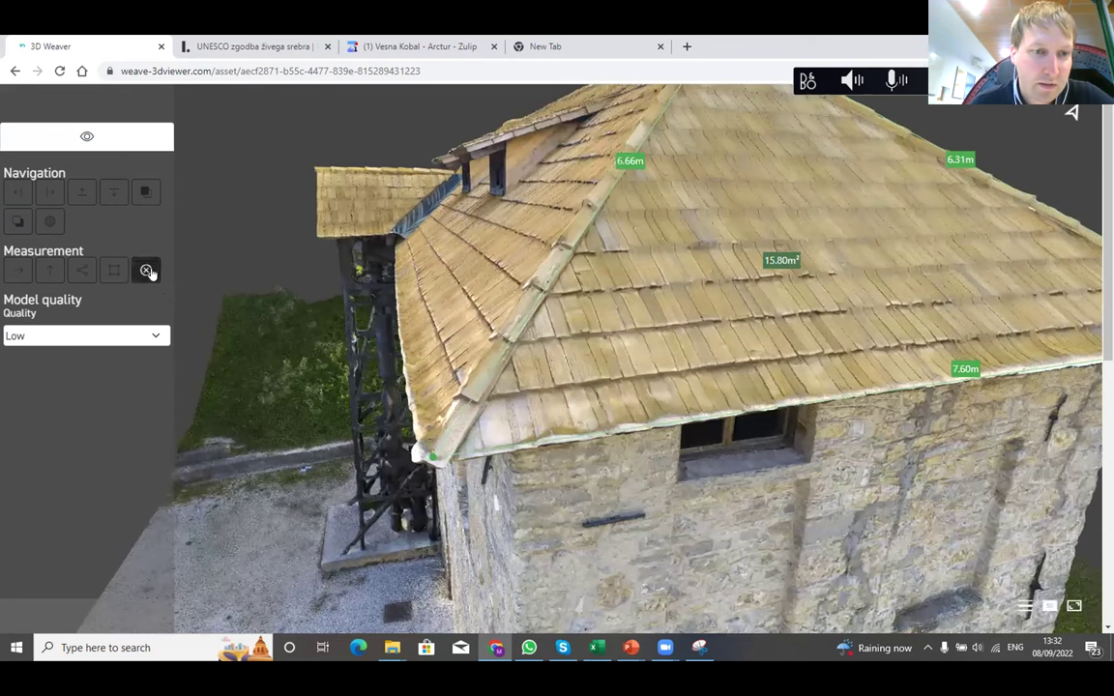
pyautogui.click(147, 271)
# Measure the triangular end roof face's area again, placing each point close-up on its corners, and clear the measurement
pyautogui.click(114, 271)
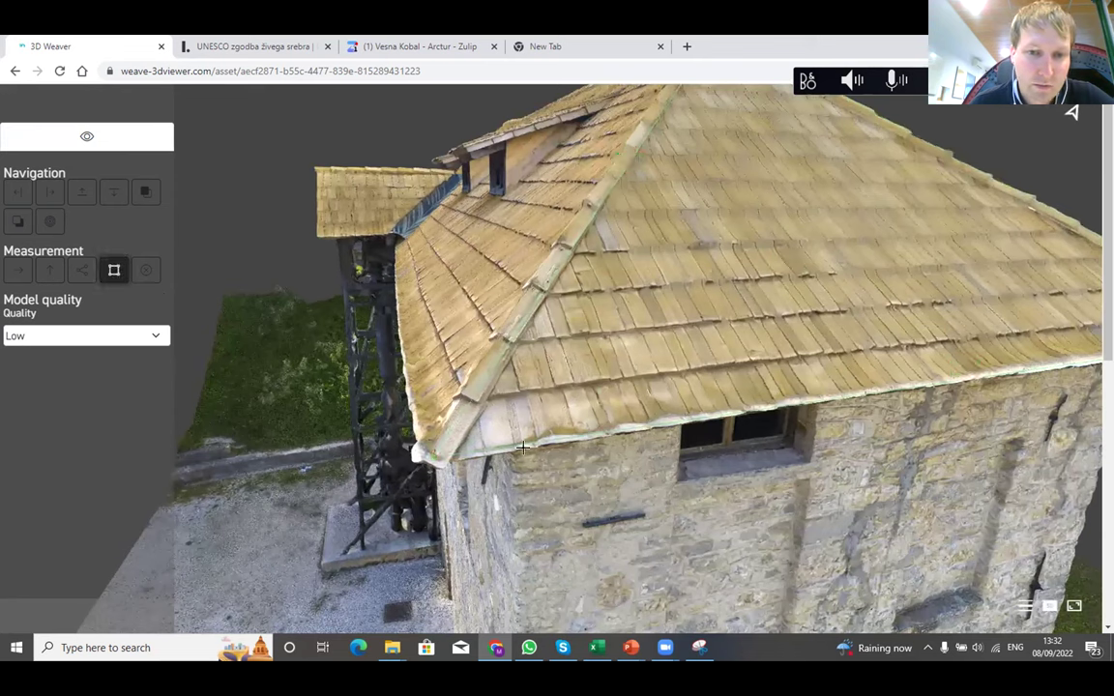
pyautogui.click(431, 454)
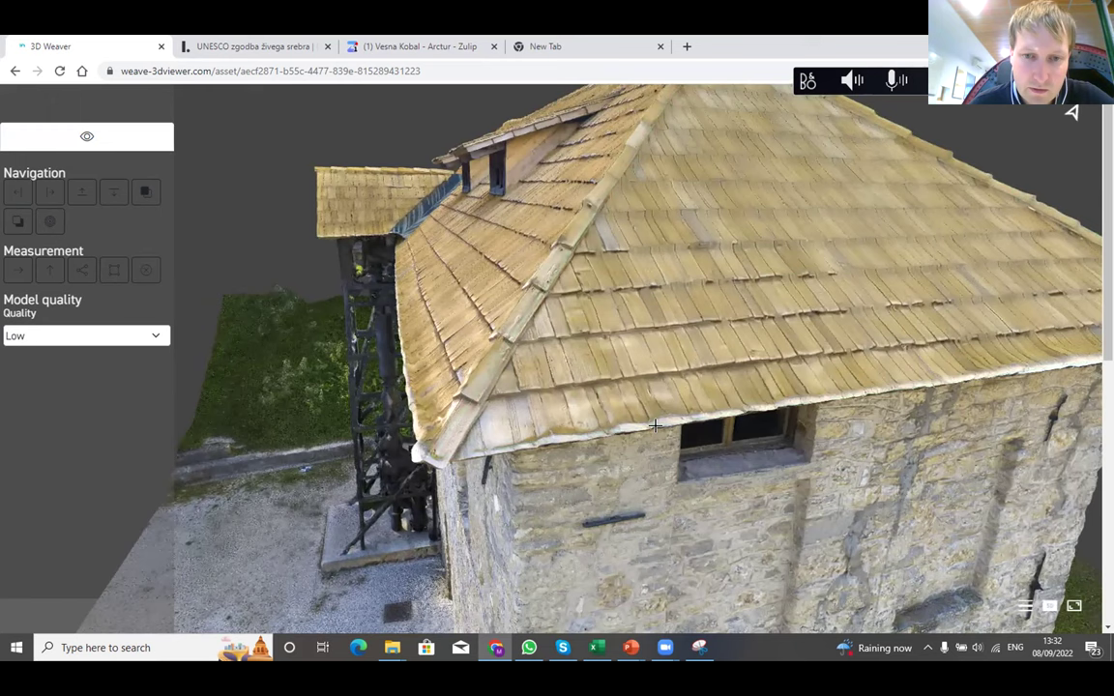
pyautogui.moveTo(865, 368); pyautogui.dragTo(204, 500)
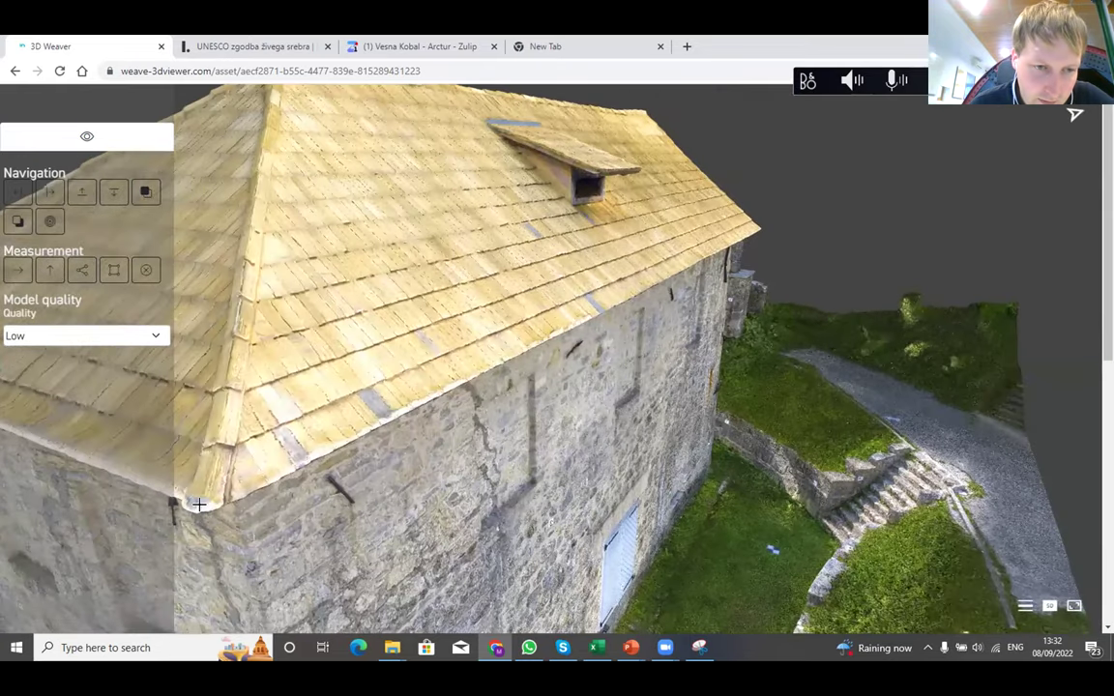
pyautogui.click(201, 505)
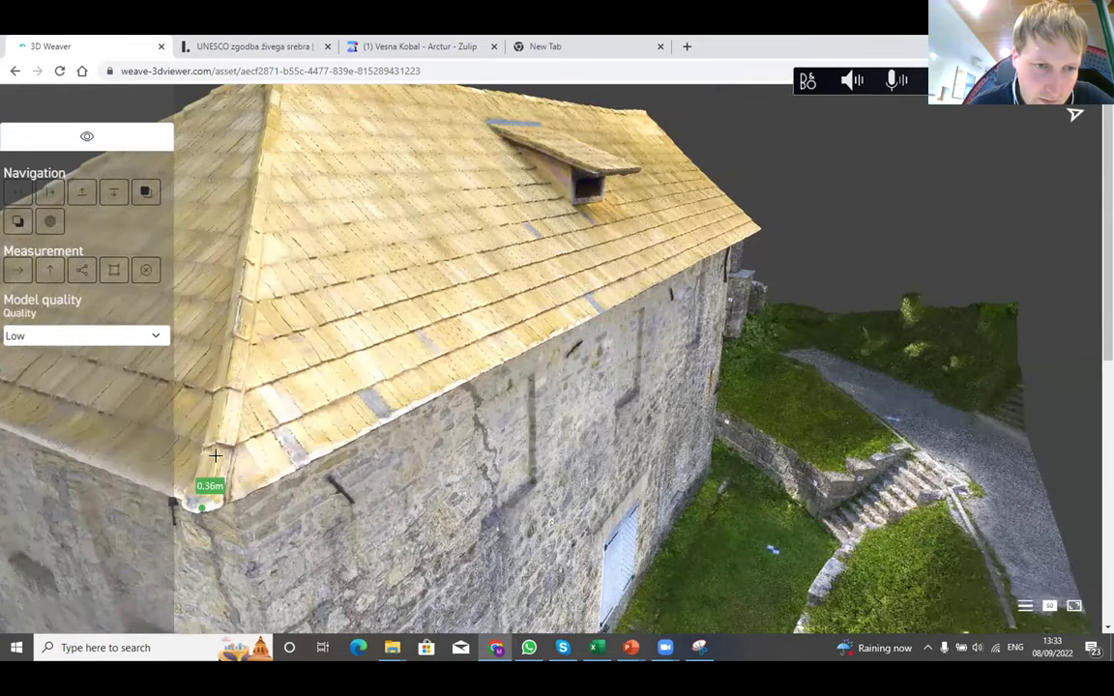
pyautogui.moveTo(254, 428); pyautogui.dragTo(635, 432)
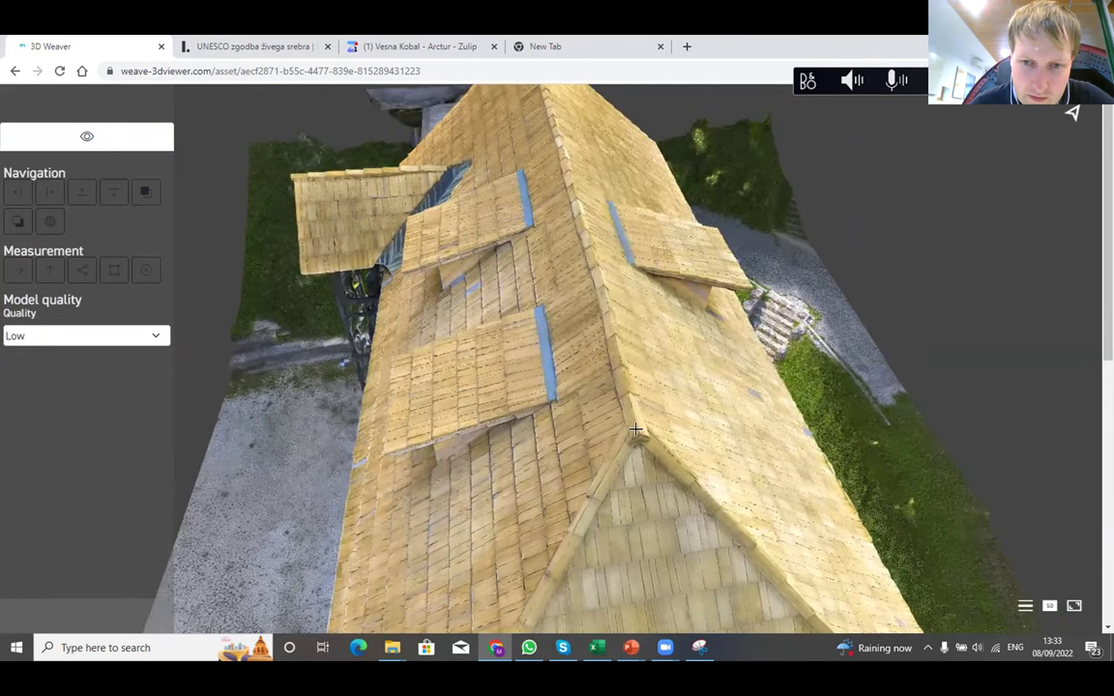
pyautogui.click(638, 437)
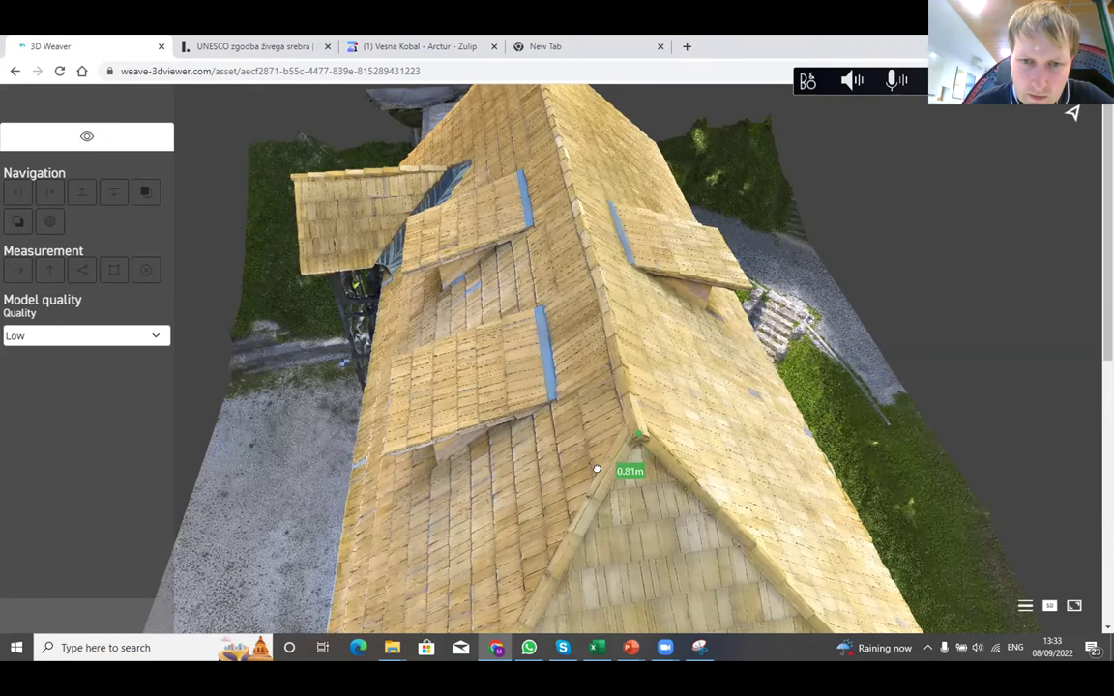
pyautogui.scroll(-5, 597, 469)
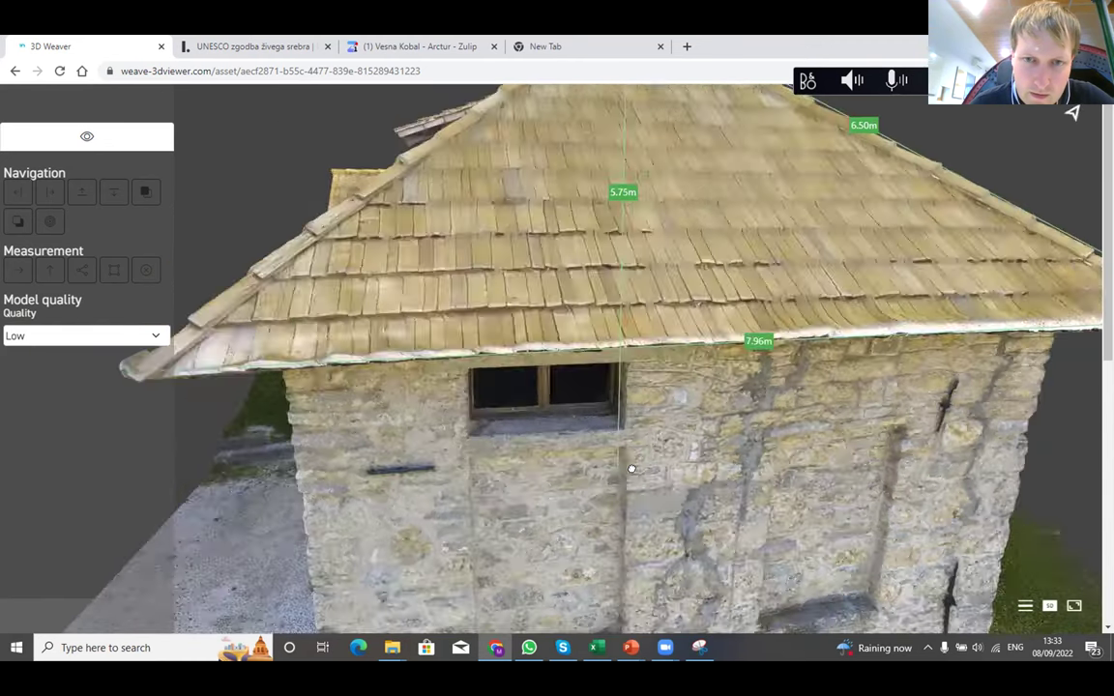
pyautogui.moveTo(632, 469); pyautogui.dragTo(542, 435)
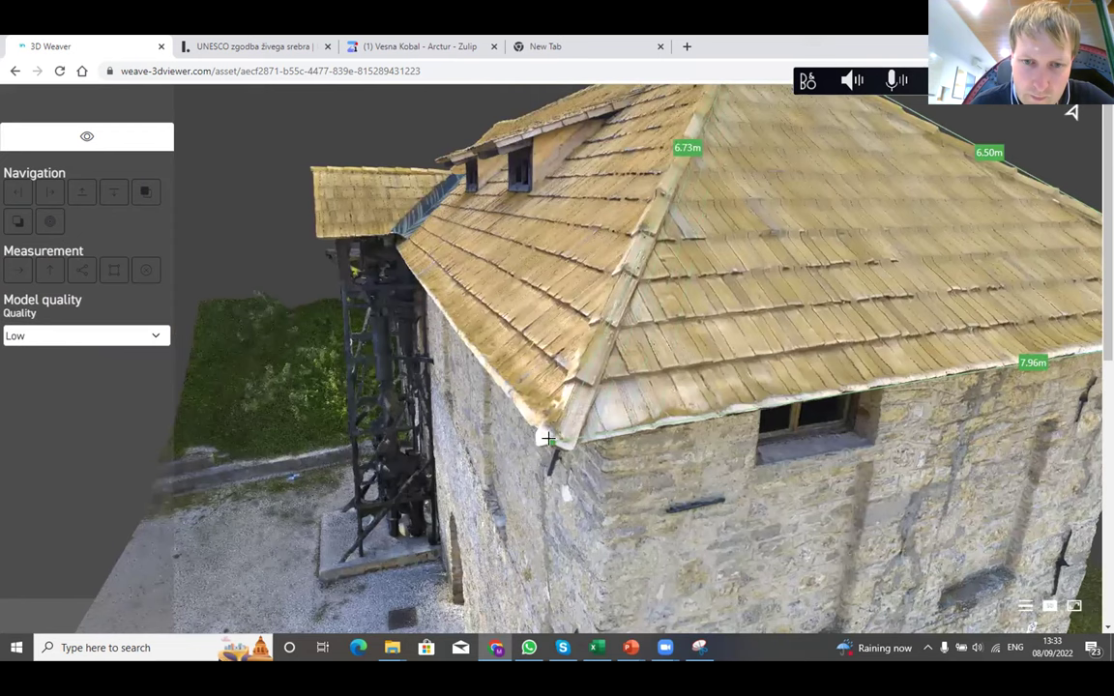
pyautogui.click(548, 438)
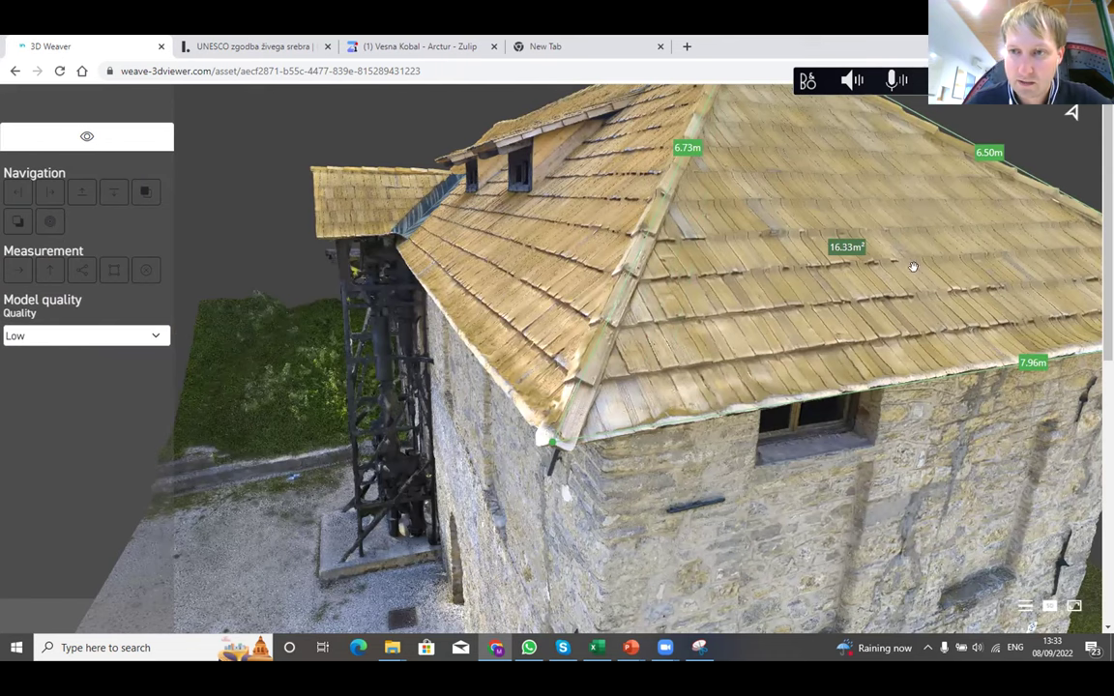
pyautogui.click(145, 271)
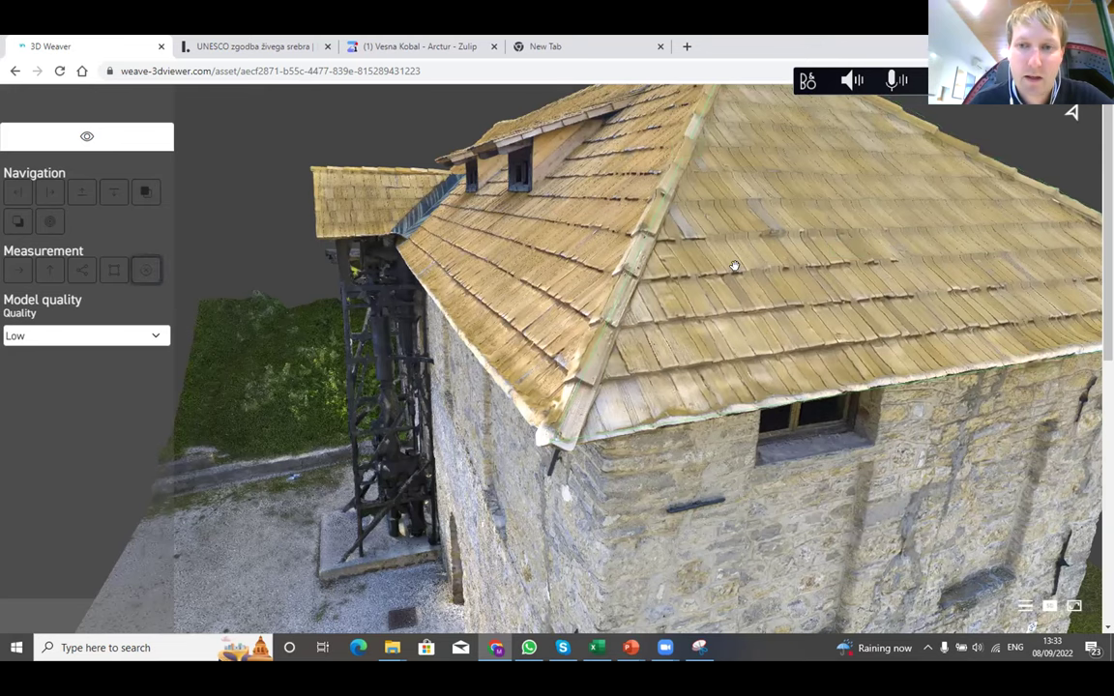
pyautogui.moveTo(697, 296); pyautogui.dragTo(609, 239)
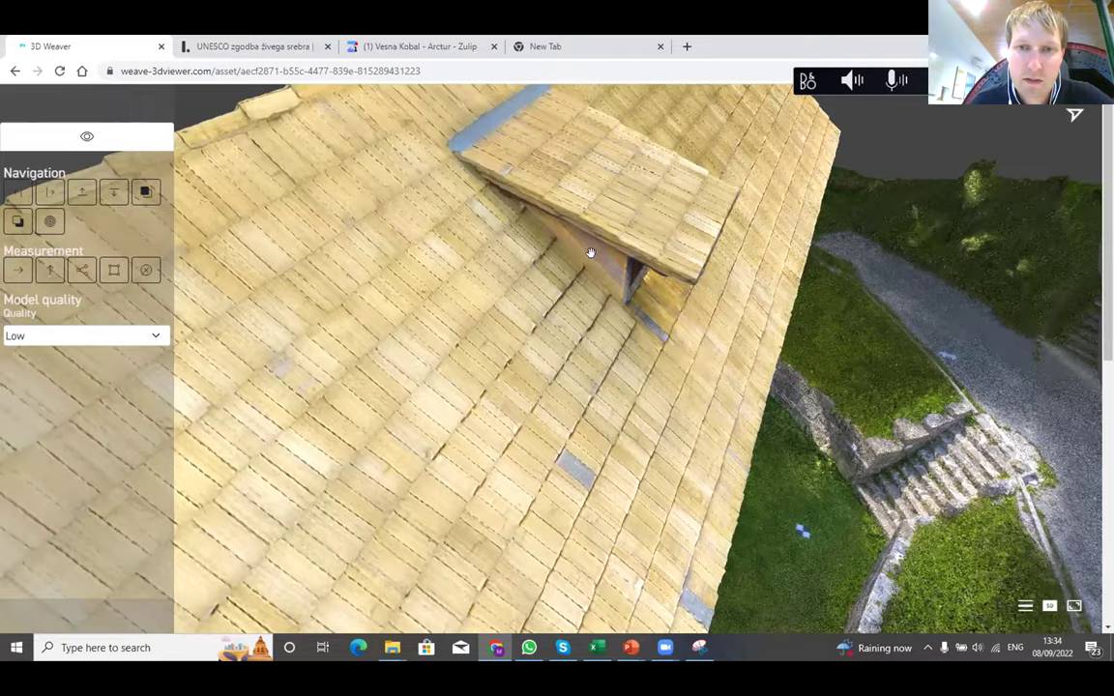
# Measure the angle between the single dormer's roof edge and the main roof slope, inspect it close up, and clear it
pyautogui.scroll(5, 590, 254)
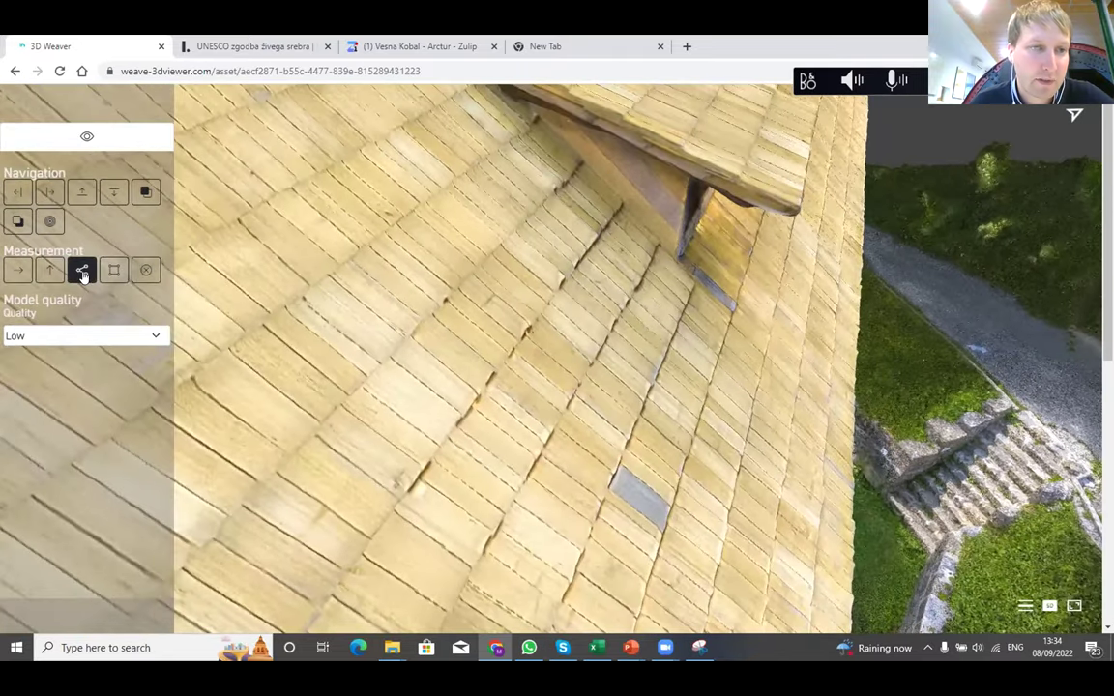
pyautogui.click(82, 272)
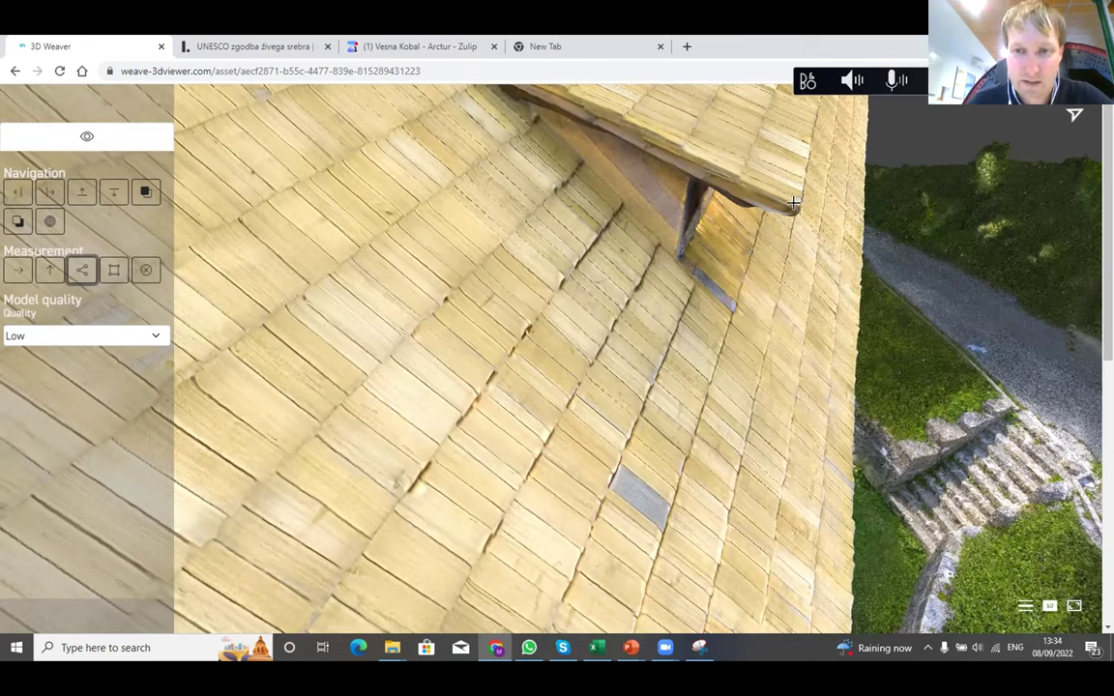
pyautogui.click(521, 131)
pyautogui.scroll(-3, 524, 145)
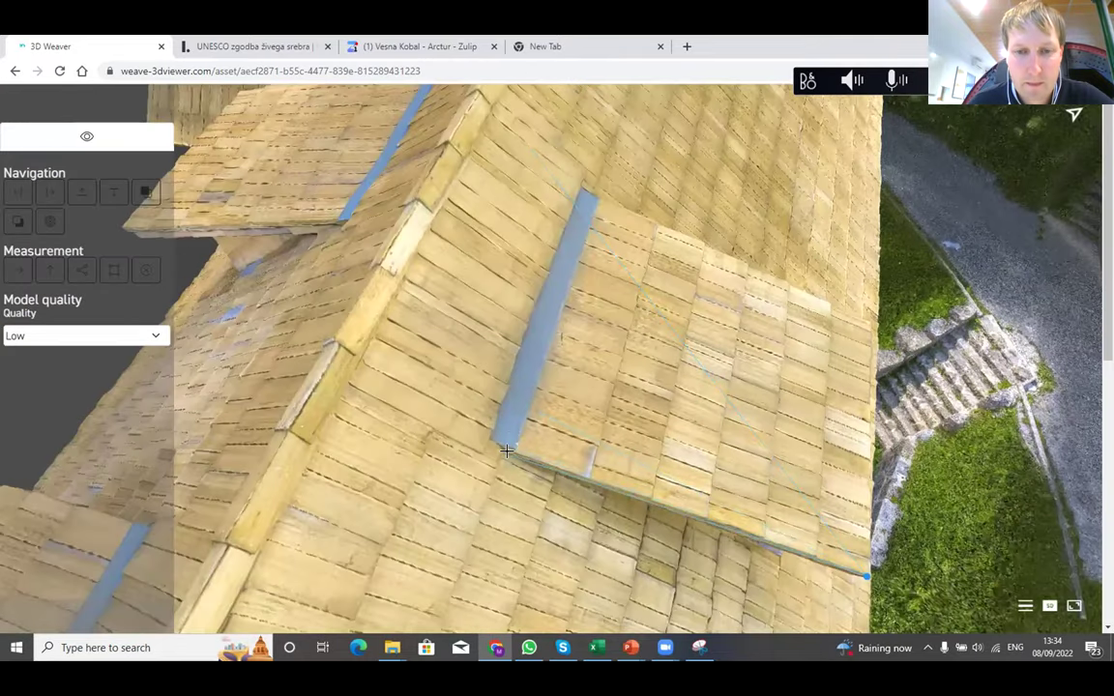
pyautogui.click(507, 446)
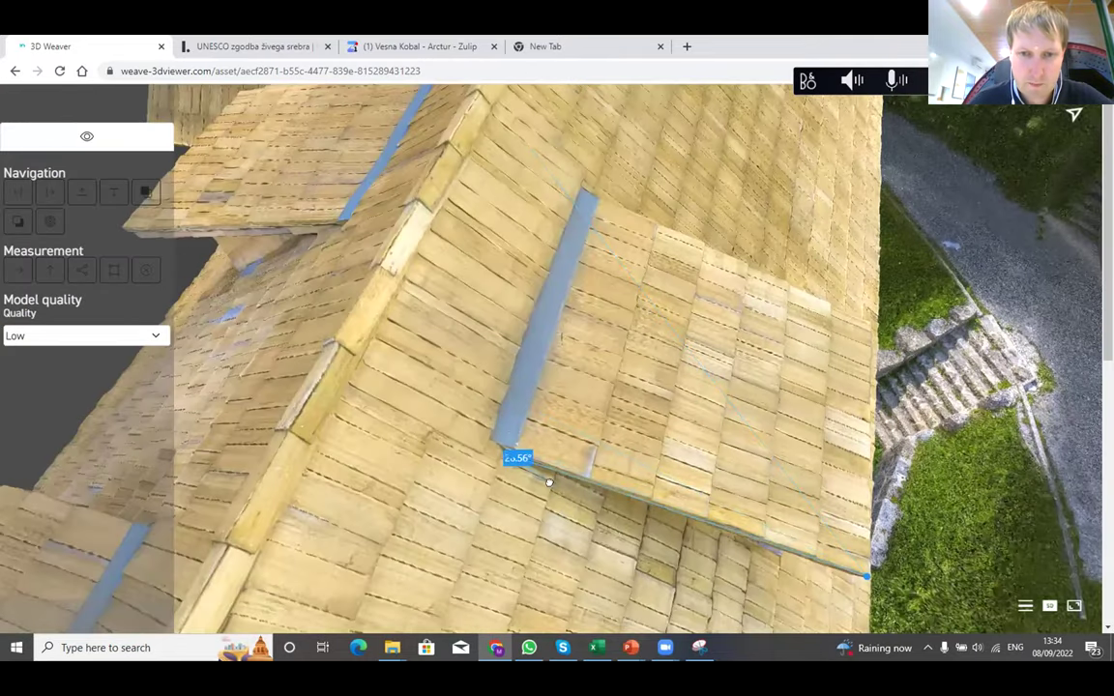
pyautogui.scroll(4, 545, 455)
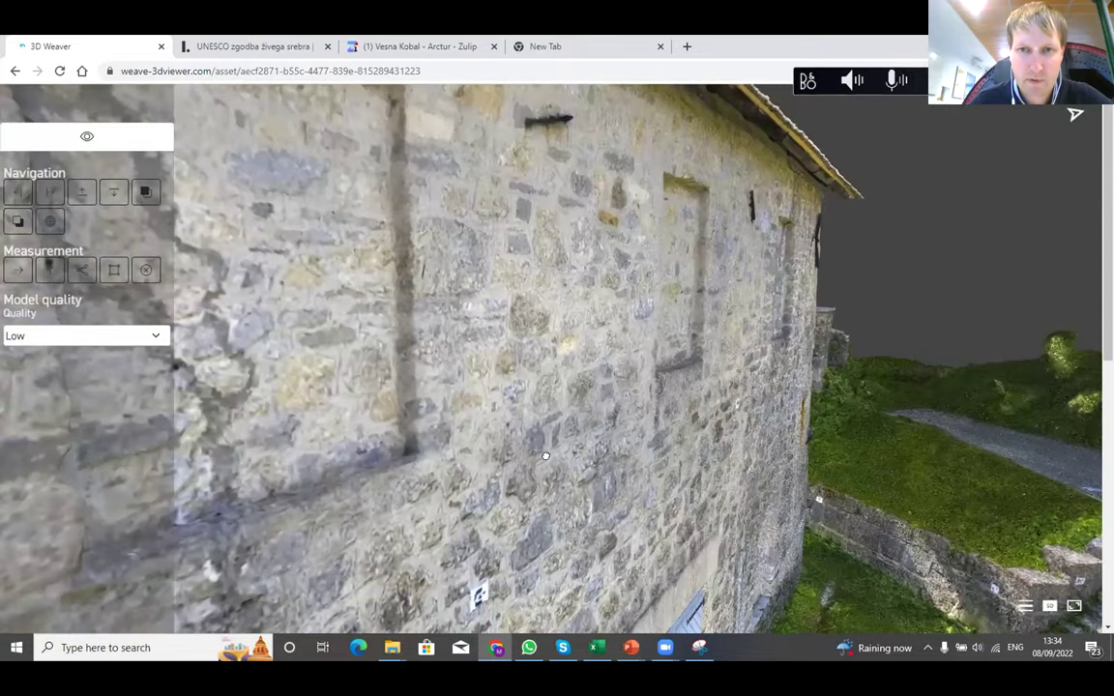
pyautogui.scroll(-3, 545, 454)
pyautogui.moveTo(557, 468); pyautogui.dragTo(557, 485)
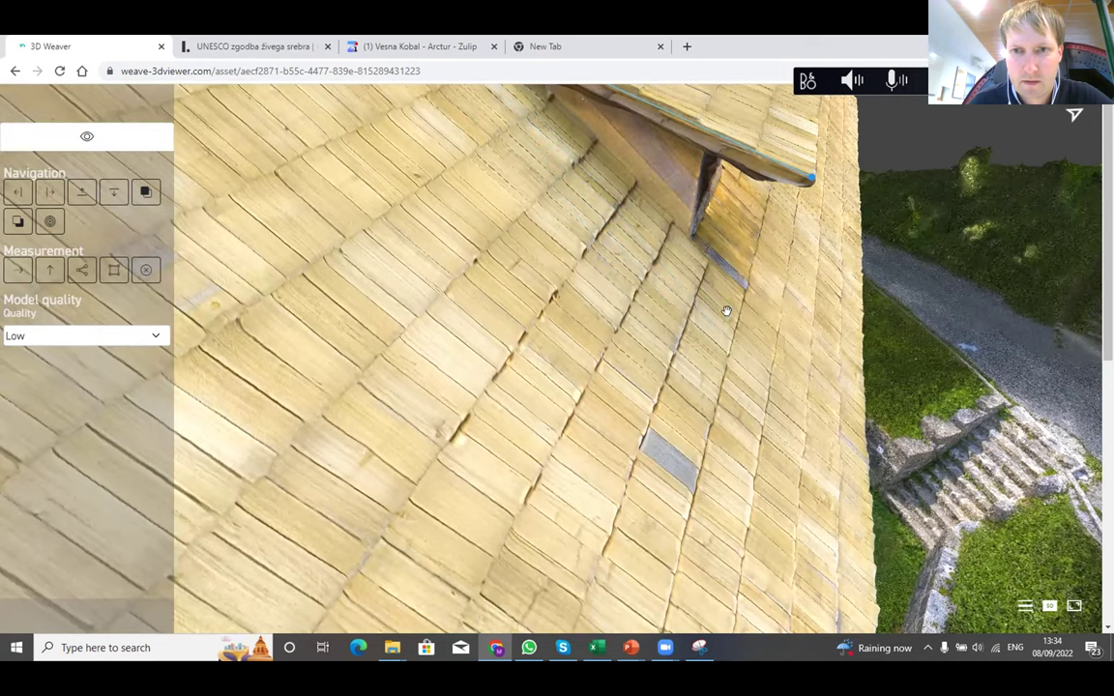
pyautogui.moveTo(654, 305); pyautogui.dragTo(687, 288)
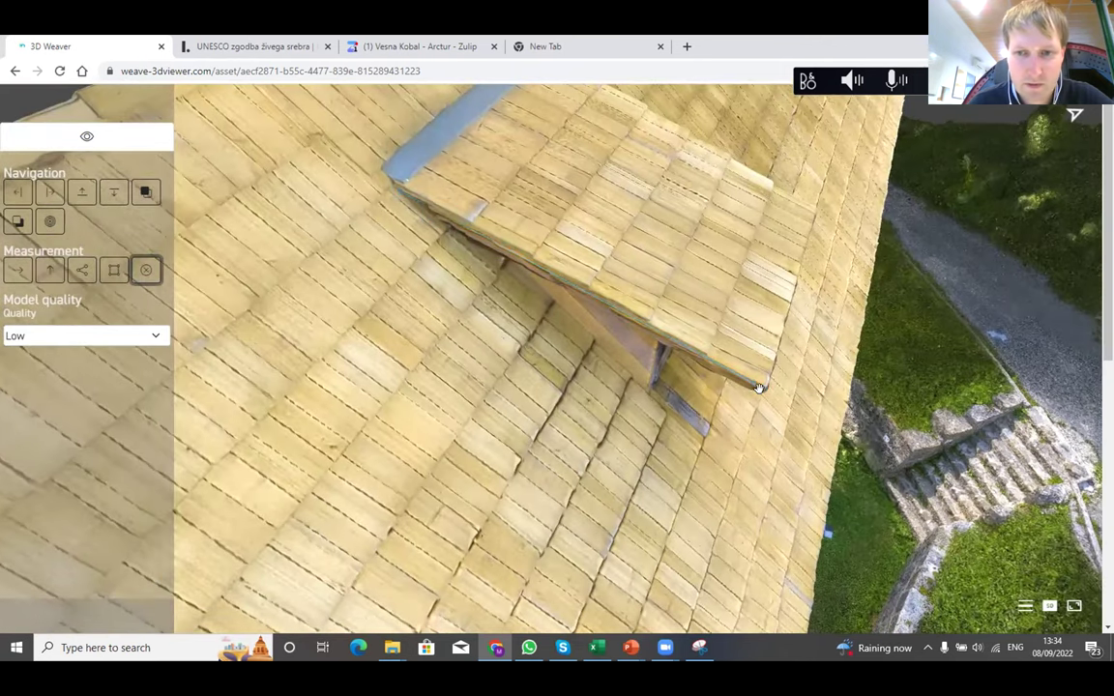
# Measure the angle again from the single dormer's outer roof corner through its upper corner to a point on the main roof below
pyautogui.click(82, 270)
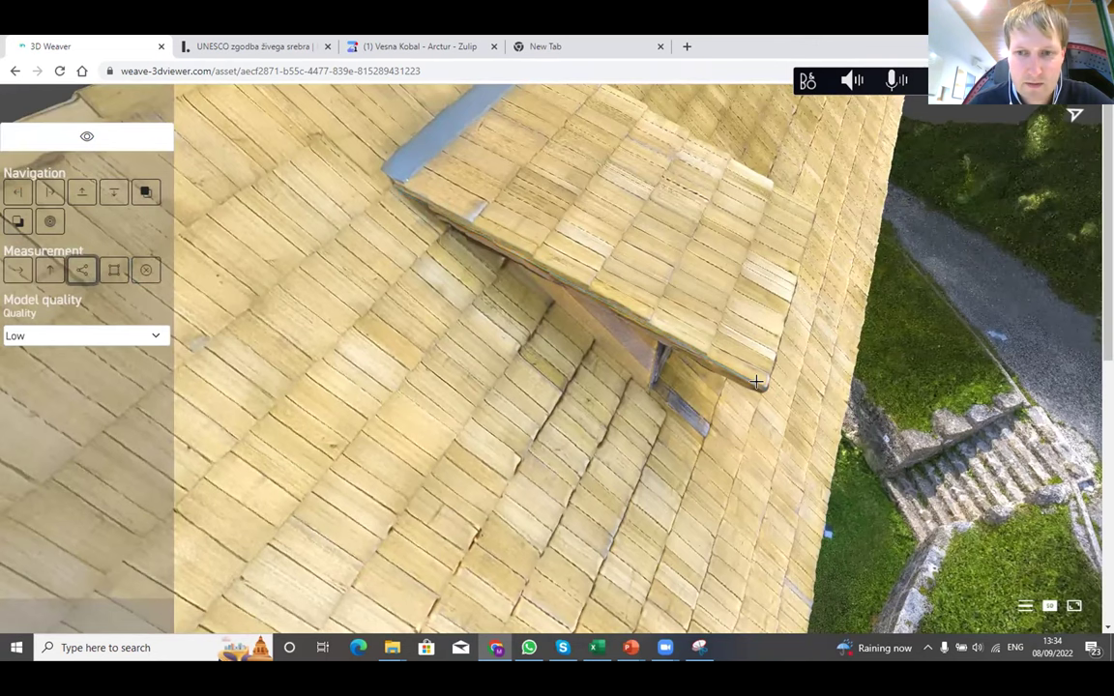
pyautogui.click(389, 179)
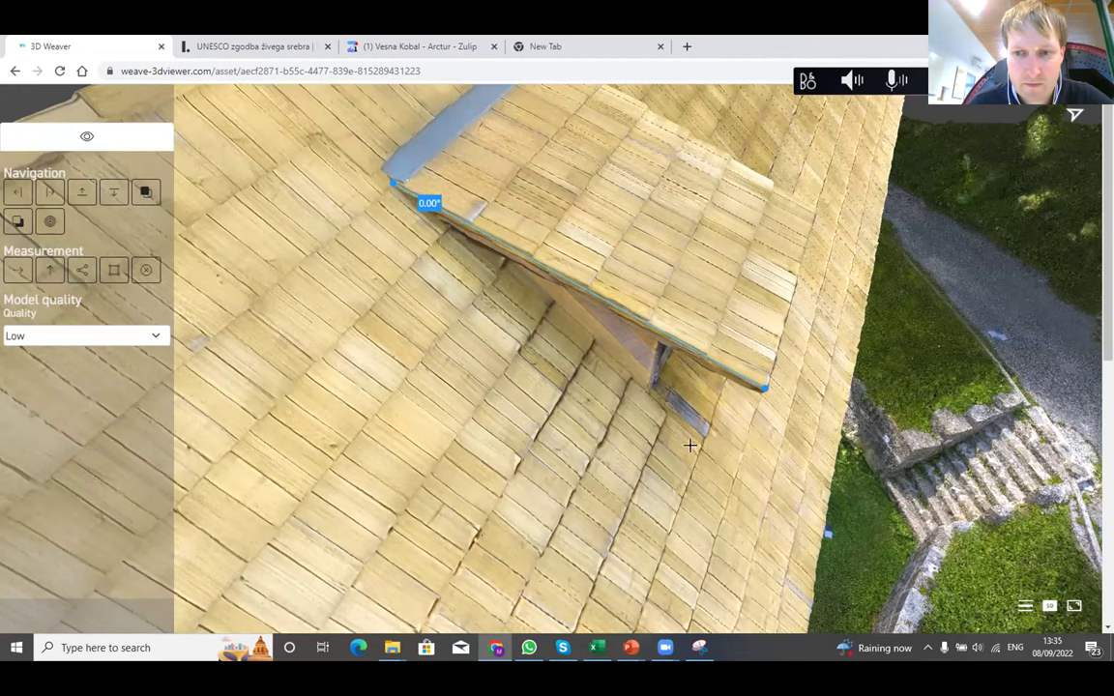
pyautogui.scroll(2, 691, 445)
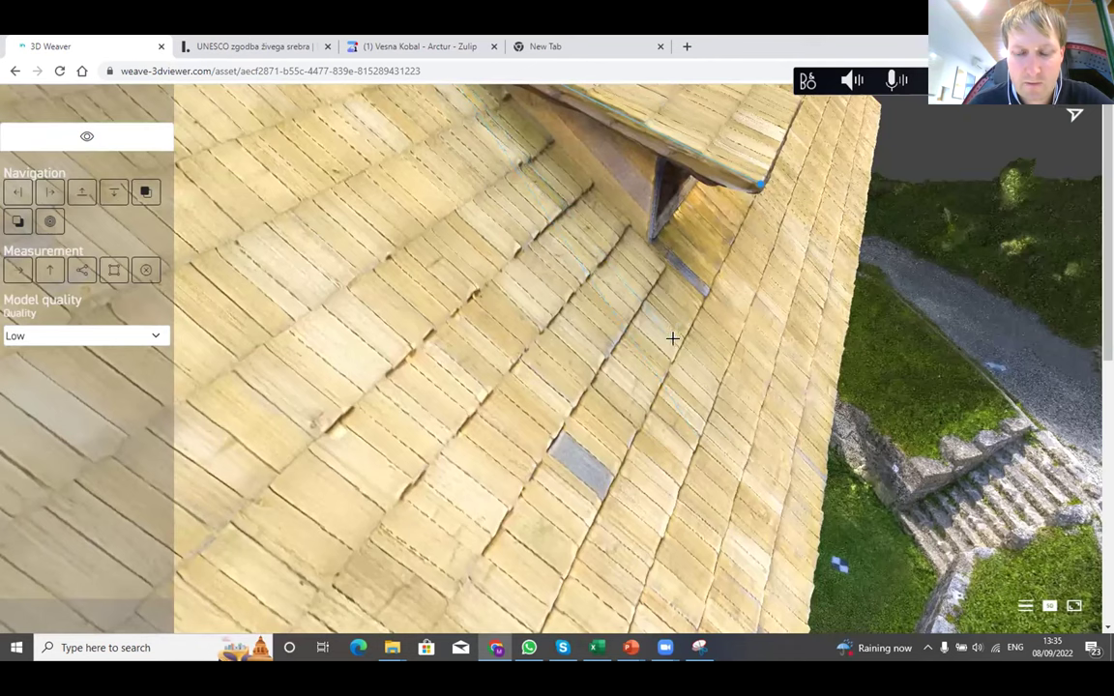
pyautogui.click(675, 339)
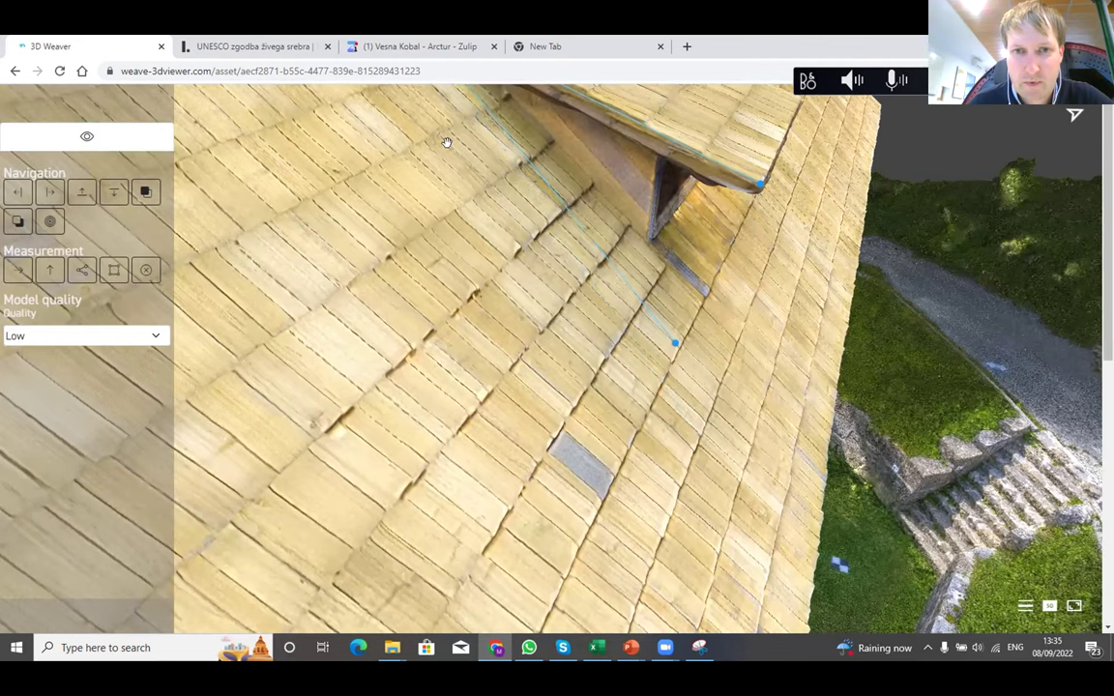
# Inspect the dormer's angle measurement from several directions, including the building's end, and clear it
pyautogui.moveTo(454, 159); pyautogui.dragTo(454, 242)
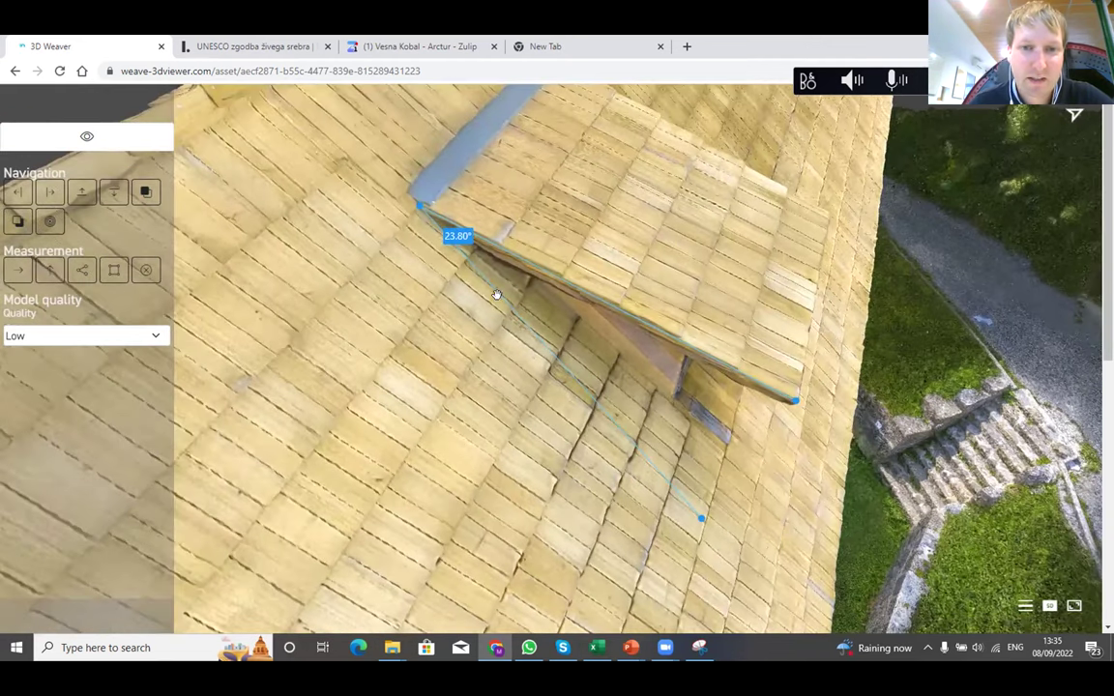
pyautogui.moveTo(626, 337); pyautogui.dragTo(580, 375)
pyautogui.moveTo(558, 445); pyautogui.dragTo(550, 380)
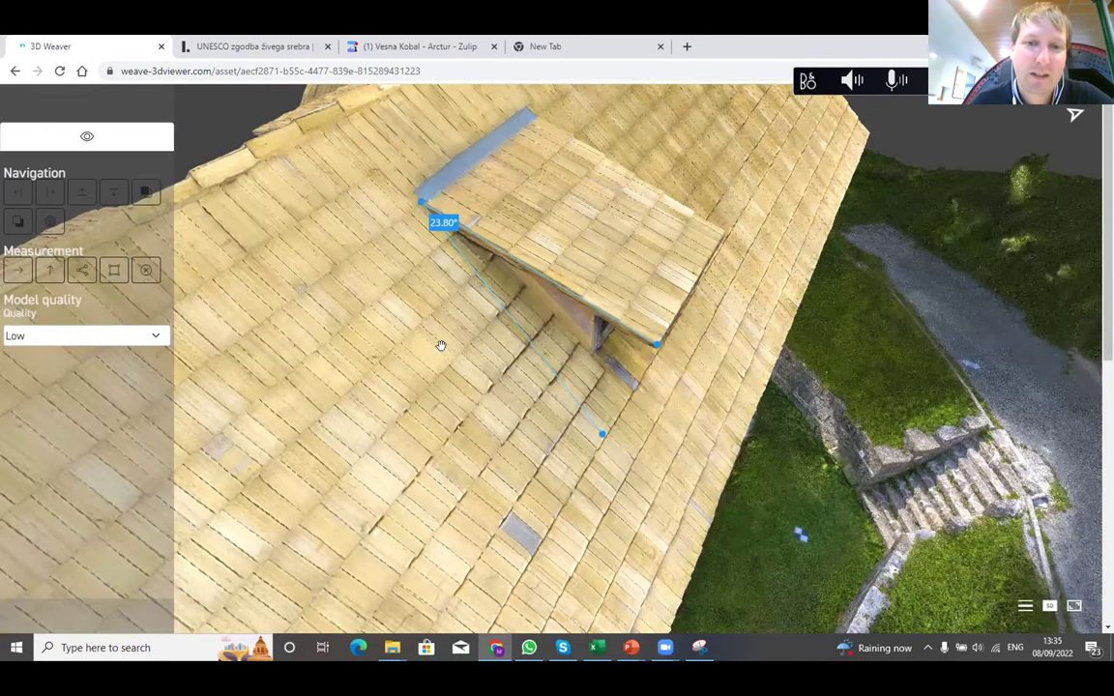
pyautogui.moveTo(424, 280); pyautogui.dragTo(232, 276)
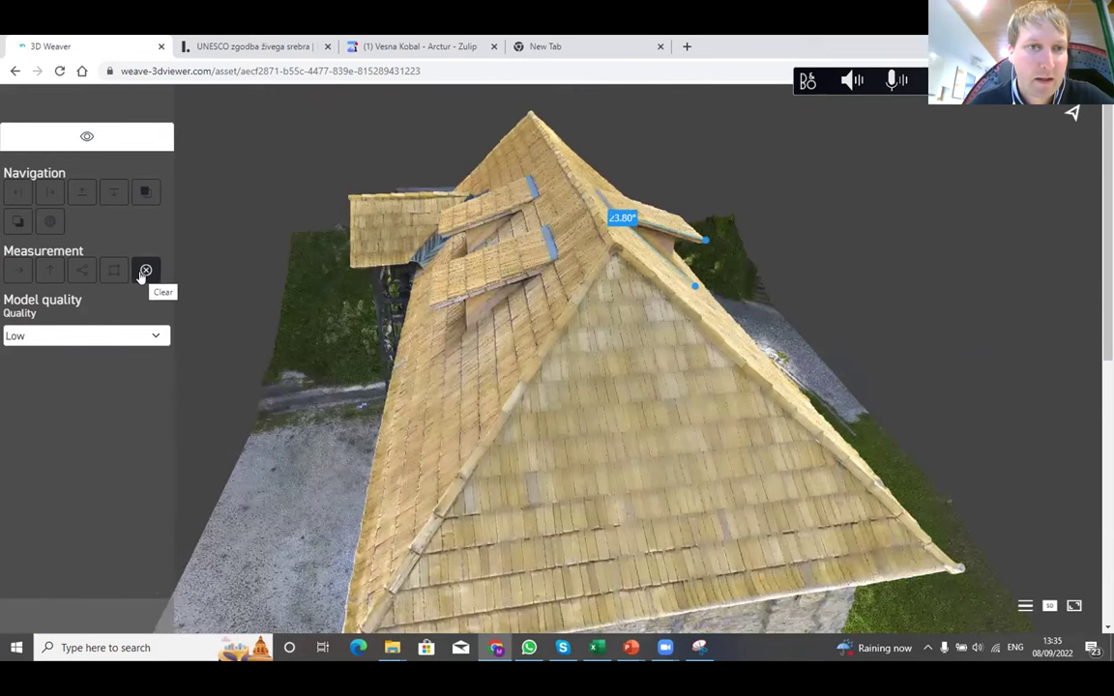
pyautogui.click(145, 272)
# Examine both long sides of the building and view the whole roof from directly above
pyautogui.moveTo(497, 380); pyautogui.dragTo(510, 445)
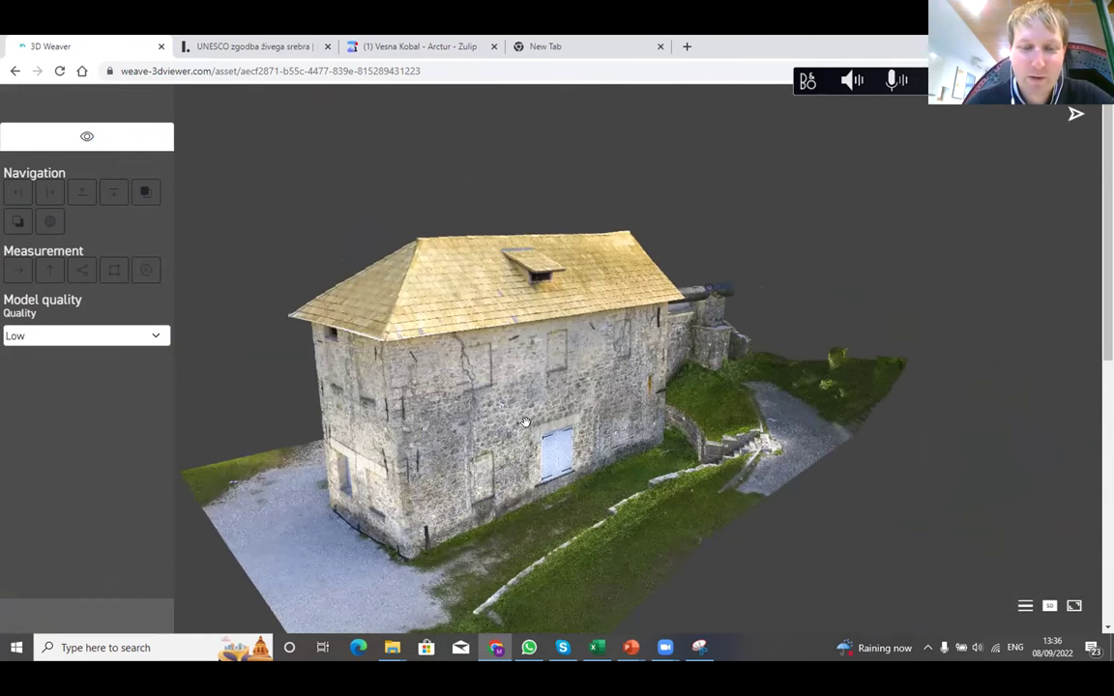
pyautogui.moveTo(490, 397); pyautogui.dragTo(657, 425)
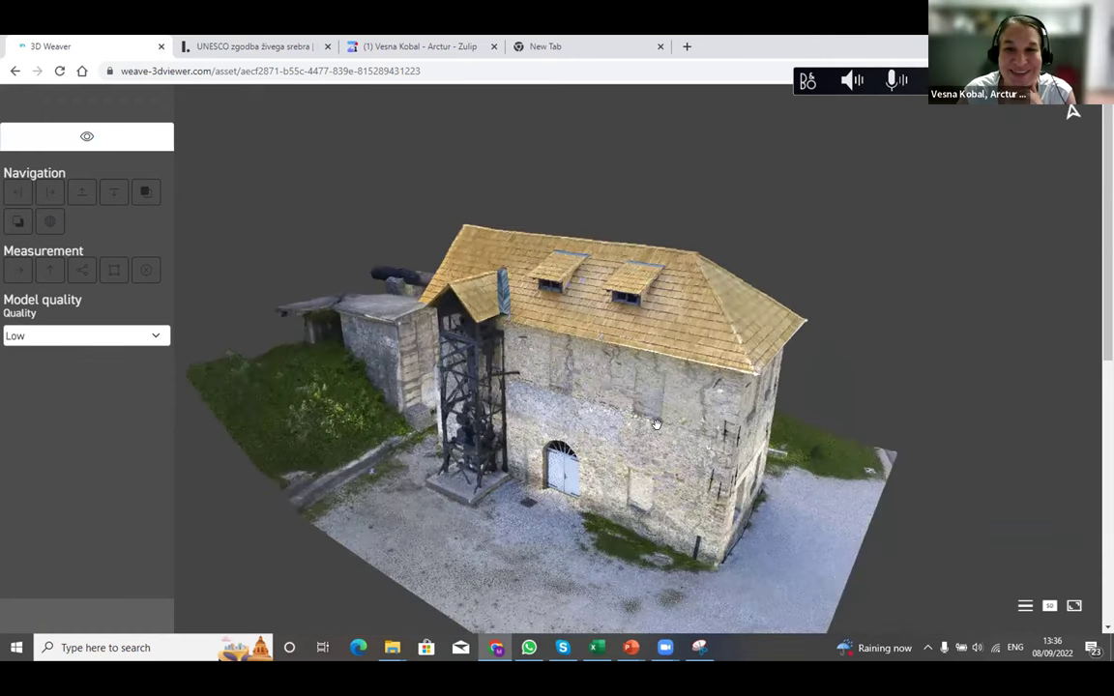
pyautogui.moveTo(607, 422); pyautogui.dragTo(537, 510)
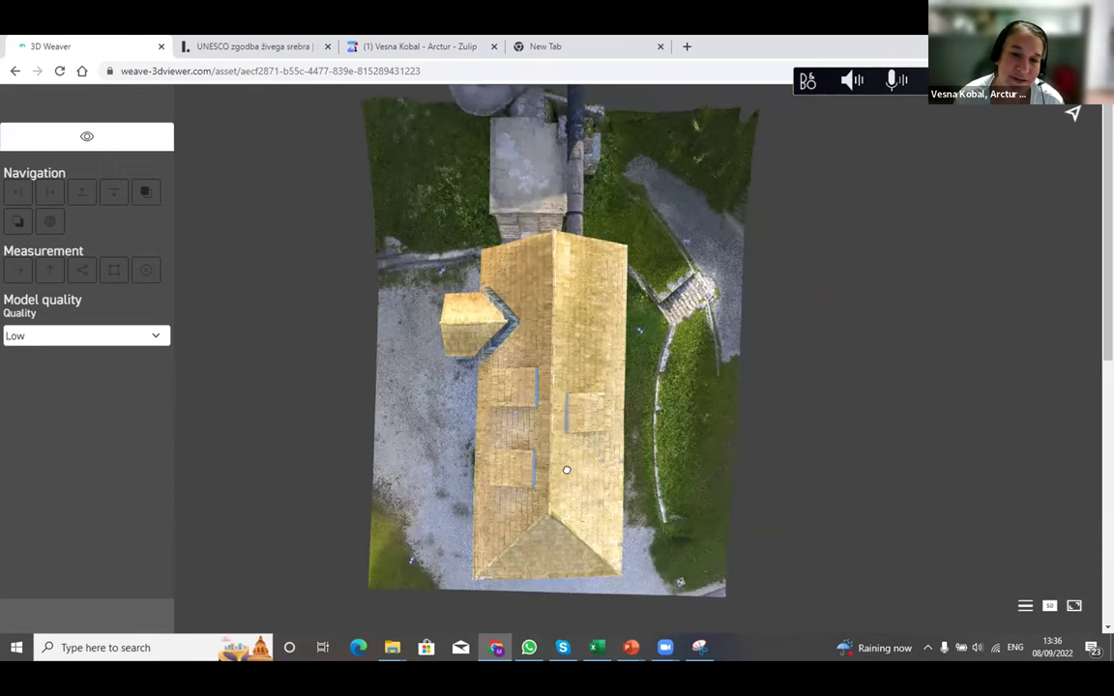
pyautogui.doubleClick(663, 400)
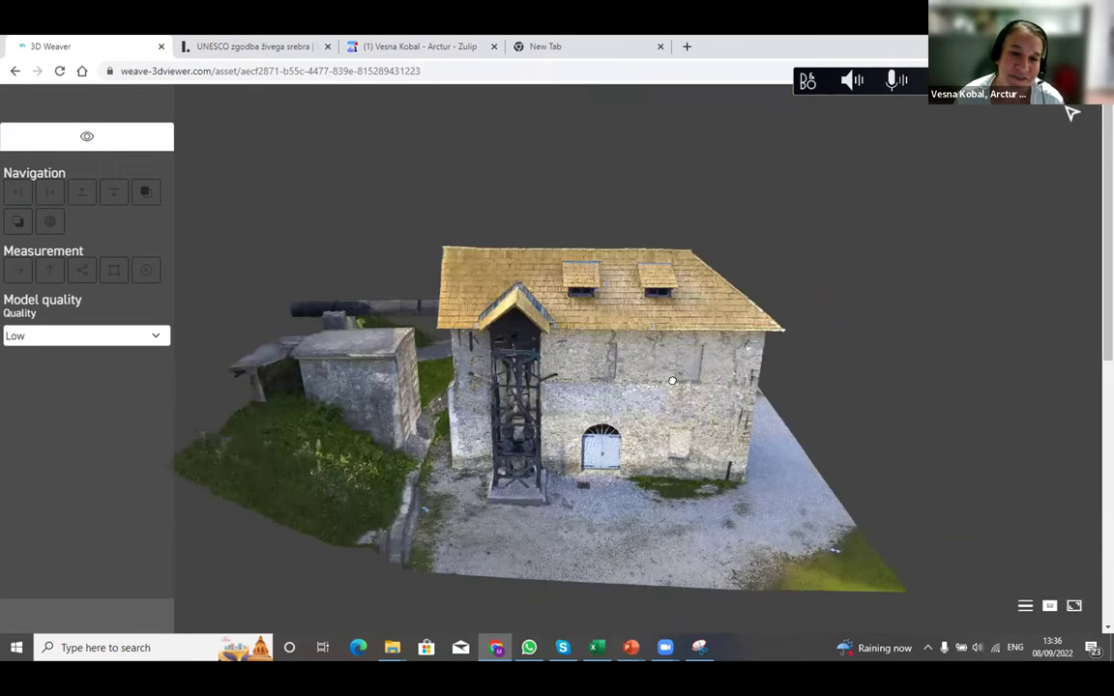
pyautogui.moveTo(676, 363); pyautogui.dragTo(523, 466)
pyautogui.doubleClick(479, 451)
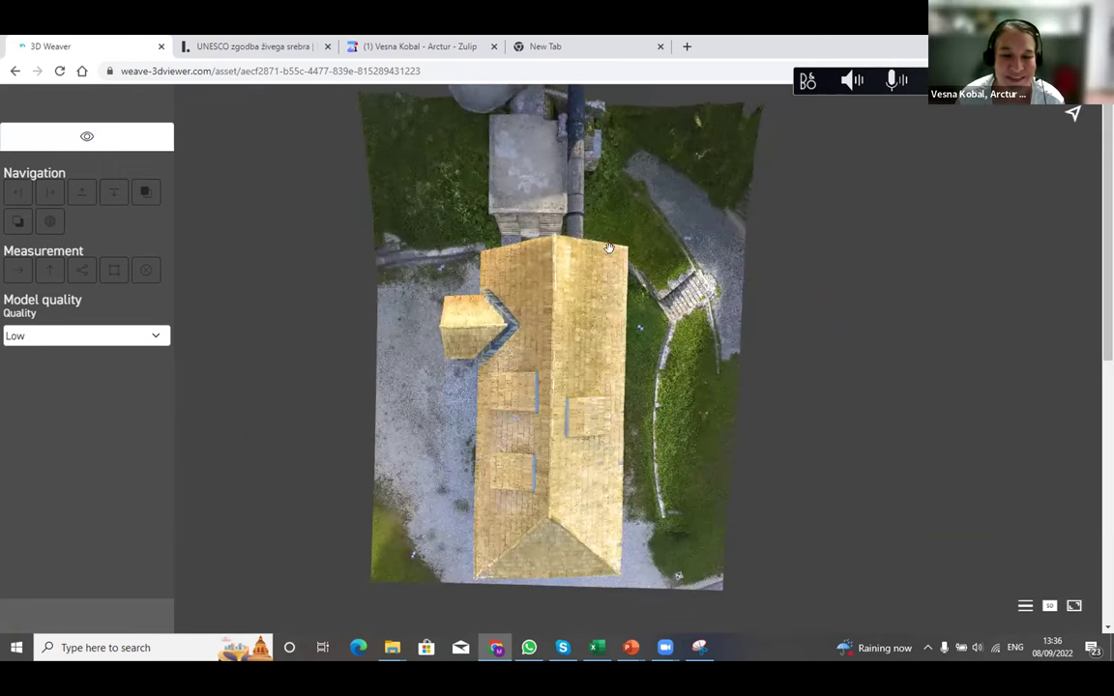
# Measure the area of the long roof face with the single dormer by outlining its four corners, and clear it
pyautogui.click(114, 269)
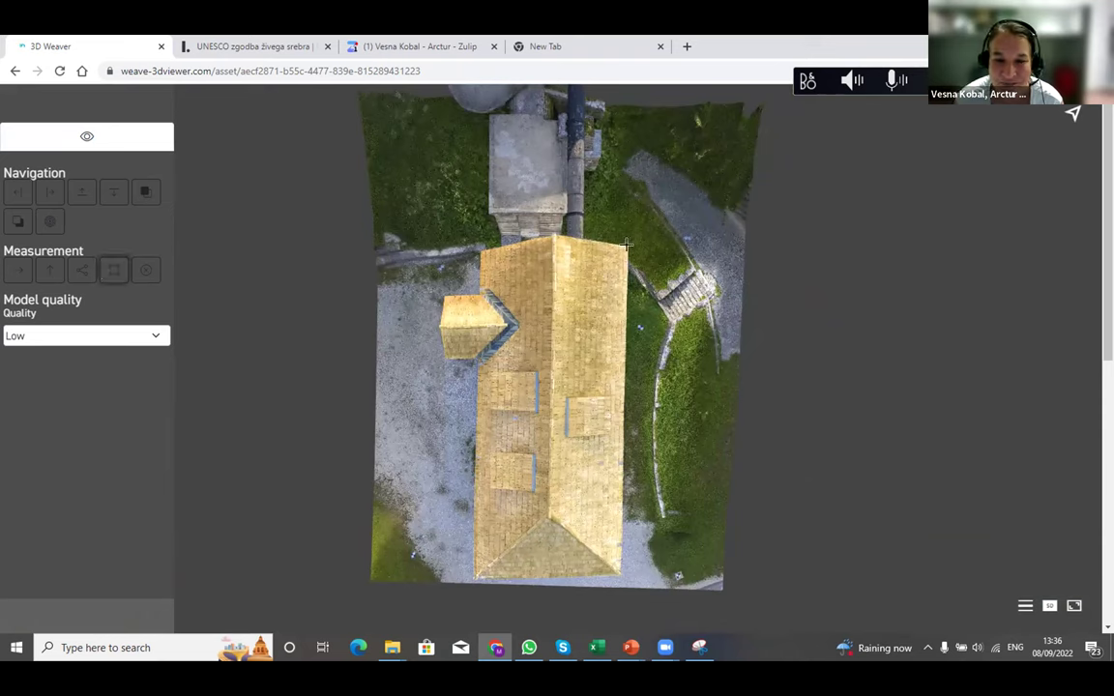
pyautogui.click(625, 245)
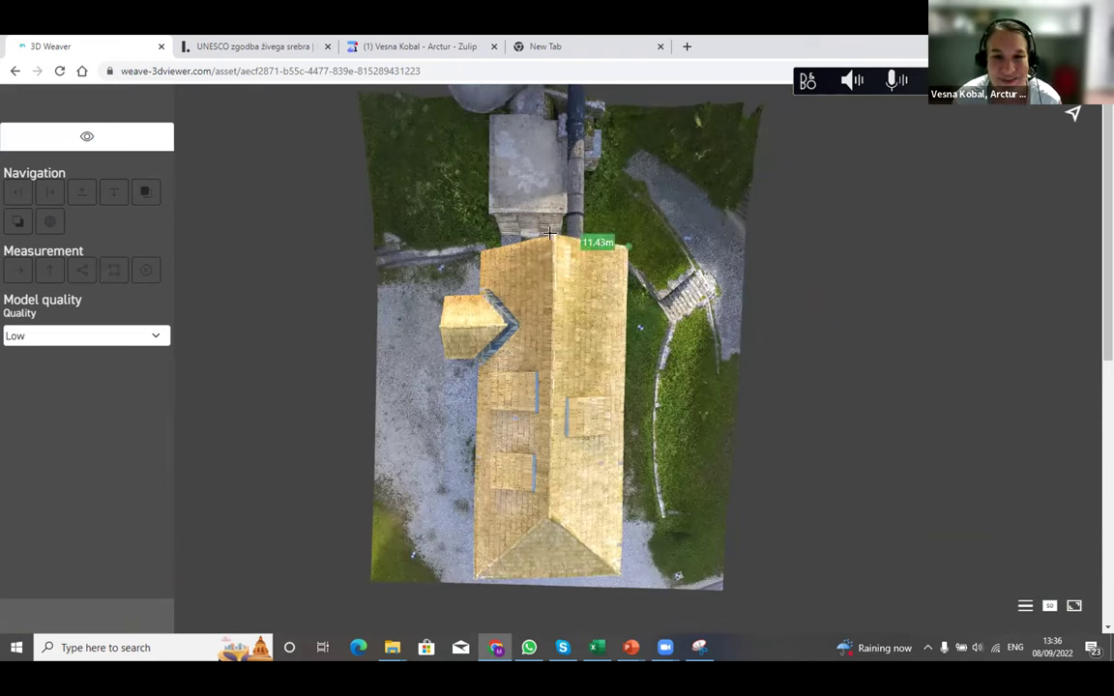
pyautogui.click(549, 233)
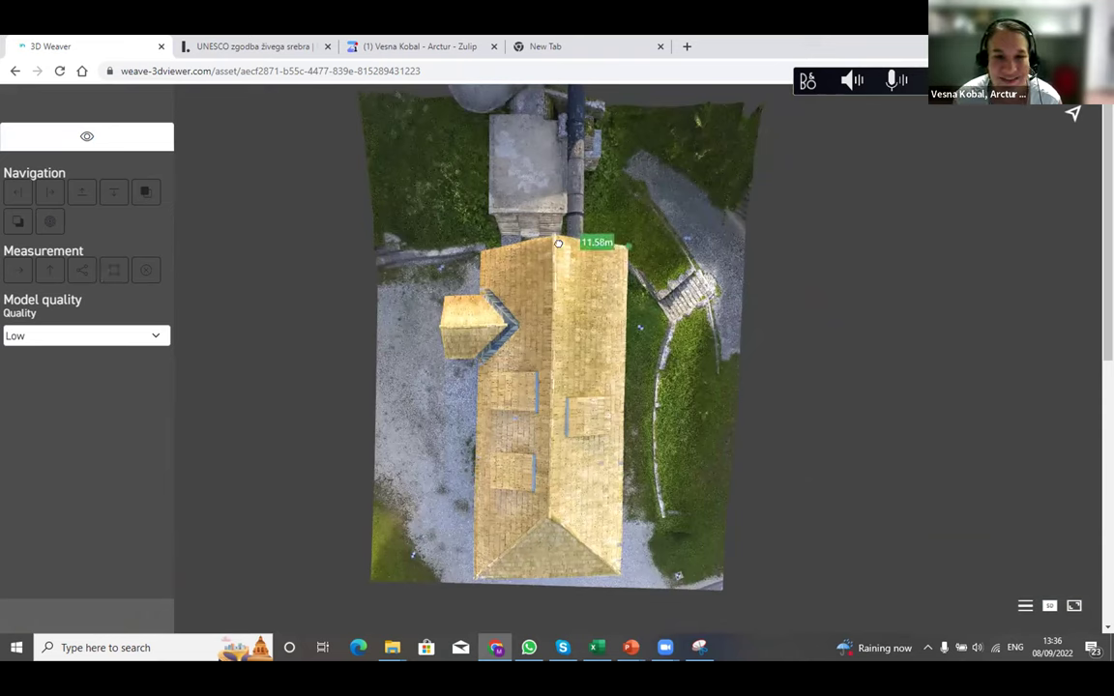
pyautogui.click(547, 514)
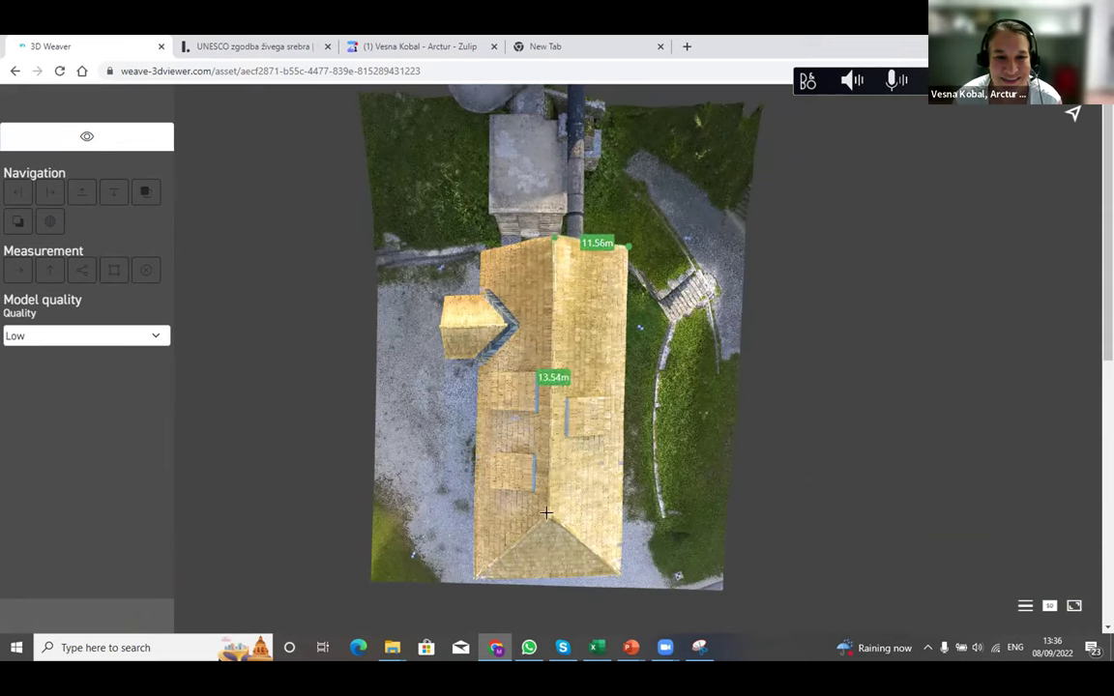
pyautogui.click(619, 573)
pyautogui.click(627, 244)
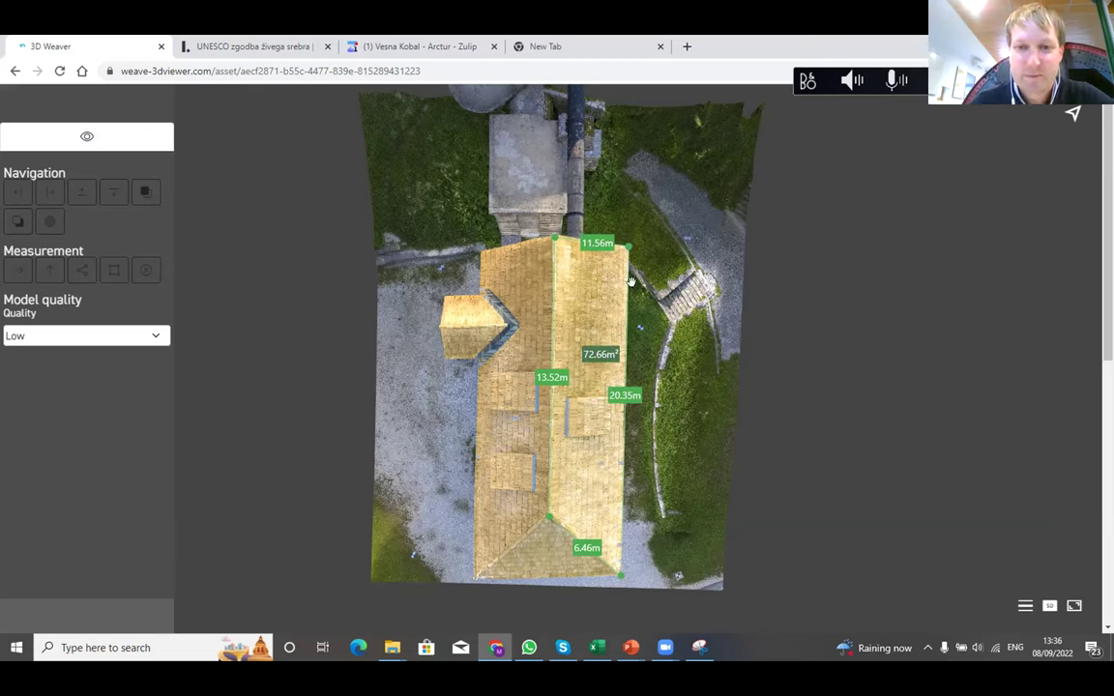
pyautogui.click(146, 271)
# Examine the building and its surrounding grounds from the end wall, both long sides and above
pyautogui.moveTo(510, 396); pyautogui.dragTo(588, 377)
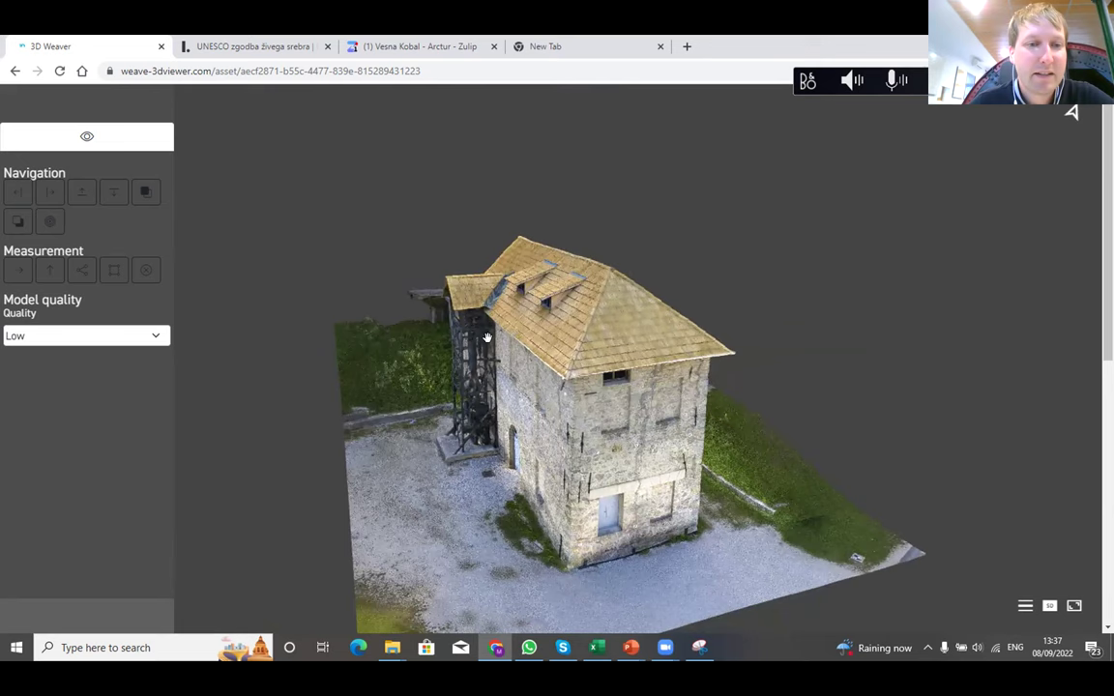
pyautogui.moveTo(462, 319); pyautogui.dragTo(570, 344)
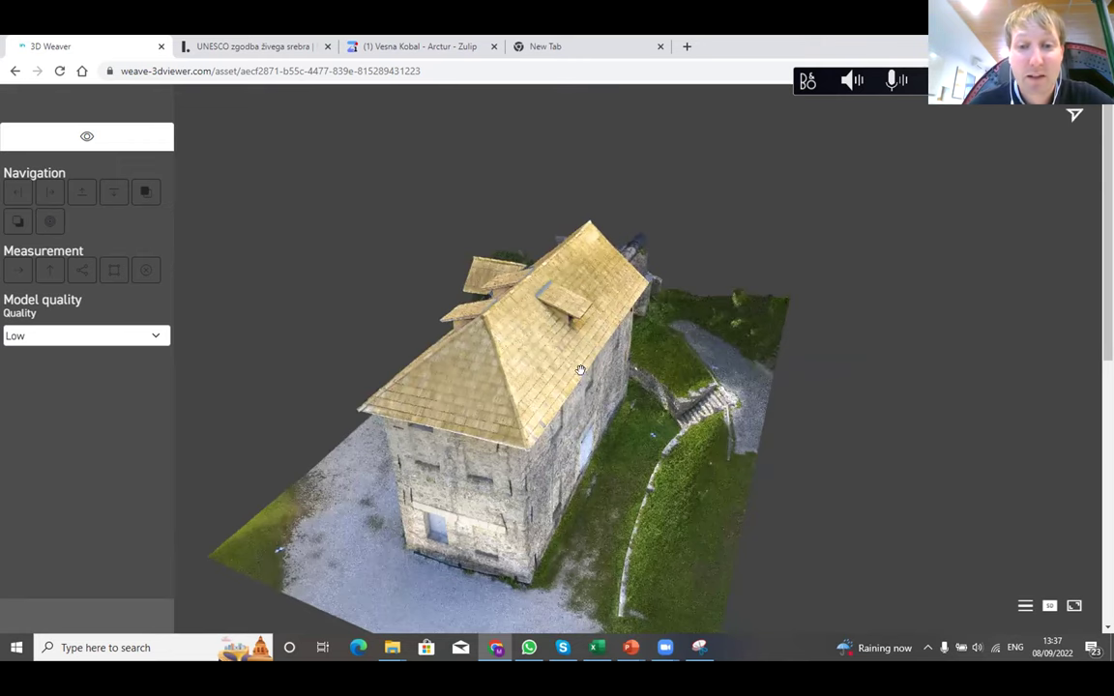
pyautogui.moveTo(470, 330); pyautogui.dragTo(564, 347)
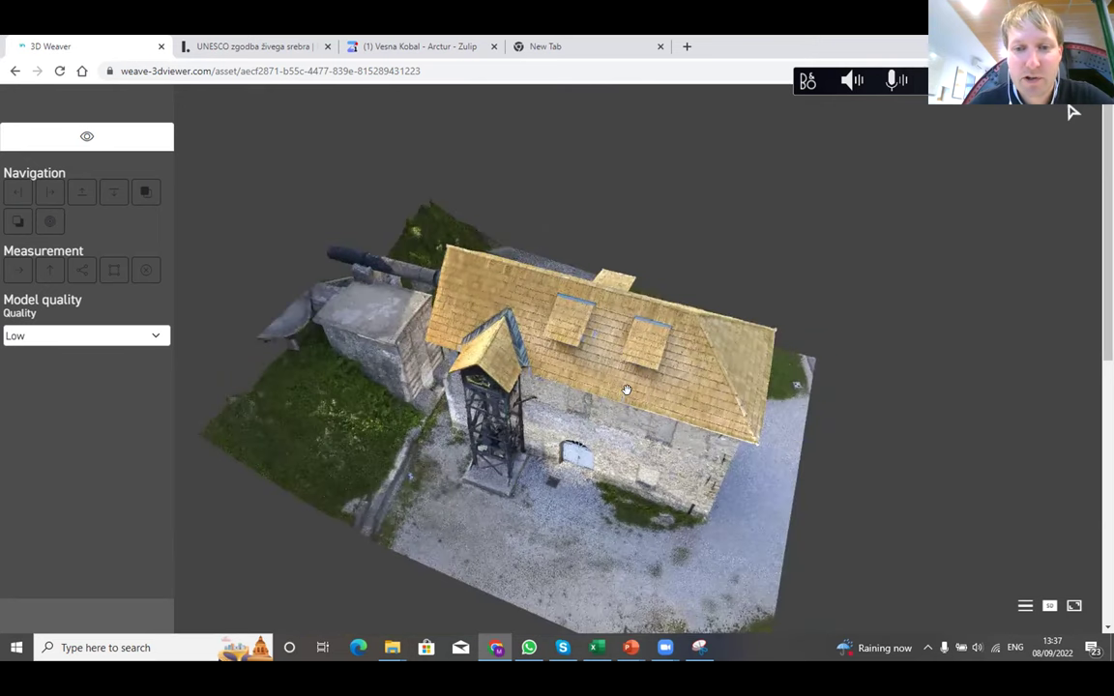
pyautogui.scroll(5, 566, 346)
pyautogui.moveTo(687, 356); pyautogui.dragTo(590, 466)
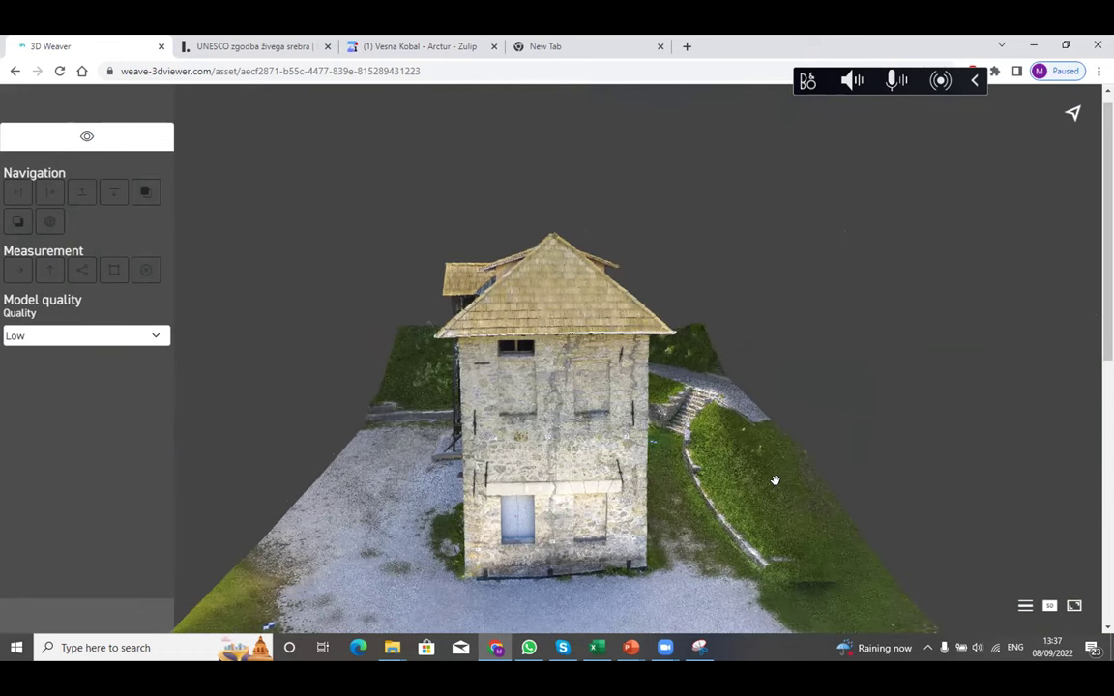
pyautogui.moveTo(776, 481); pyautogui.dragTo(698, 433)
pyautogui.moveTo(531, 422); pyautogui.dragTo(586, 468)
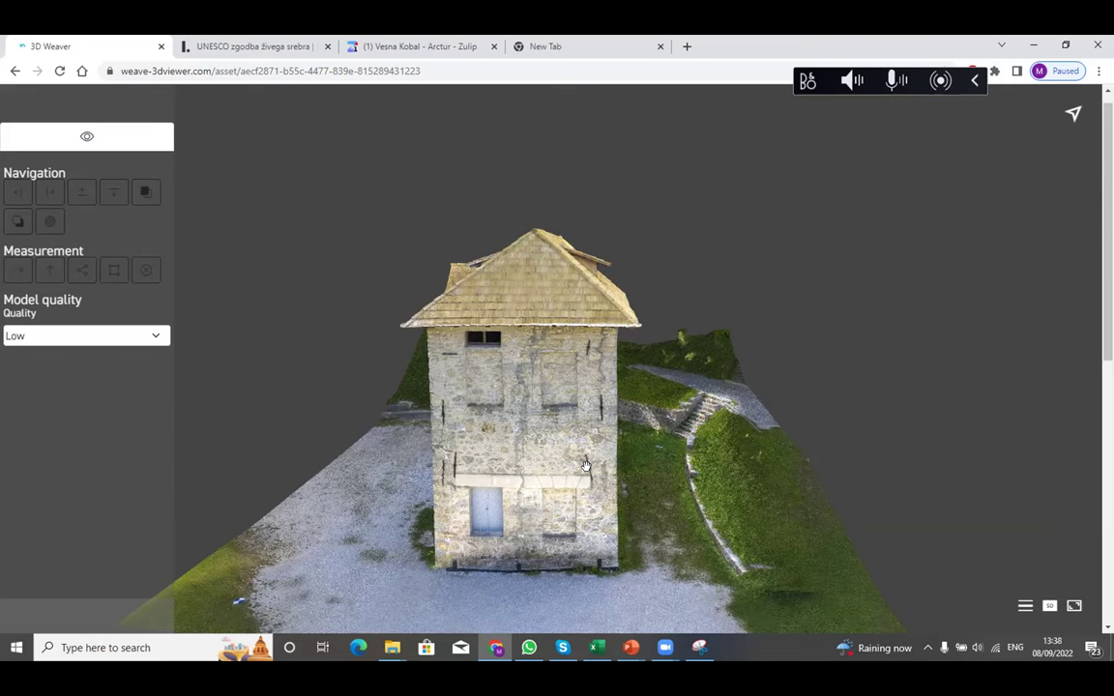
pyautogui.scroll(-2, 585, 466)
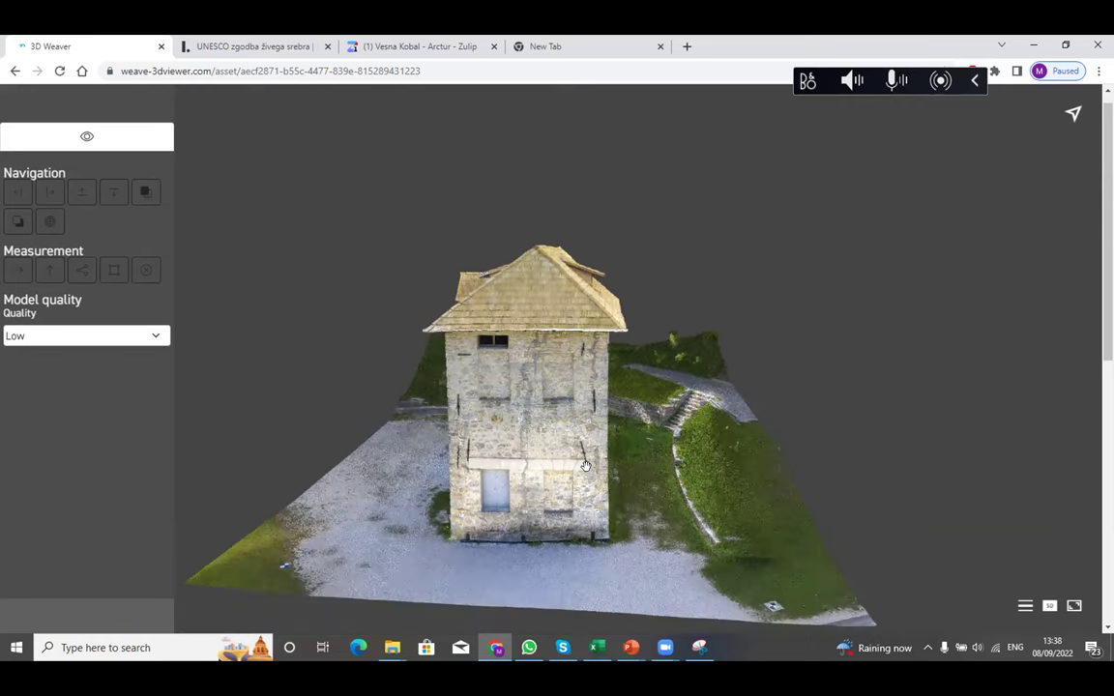
pyautogui.scroll(2, 585, 466)
pyautogui.scroll(1, 585, 467)
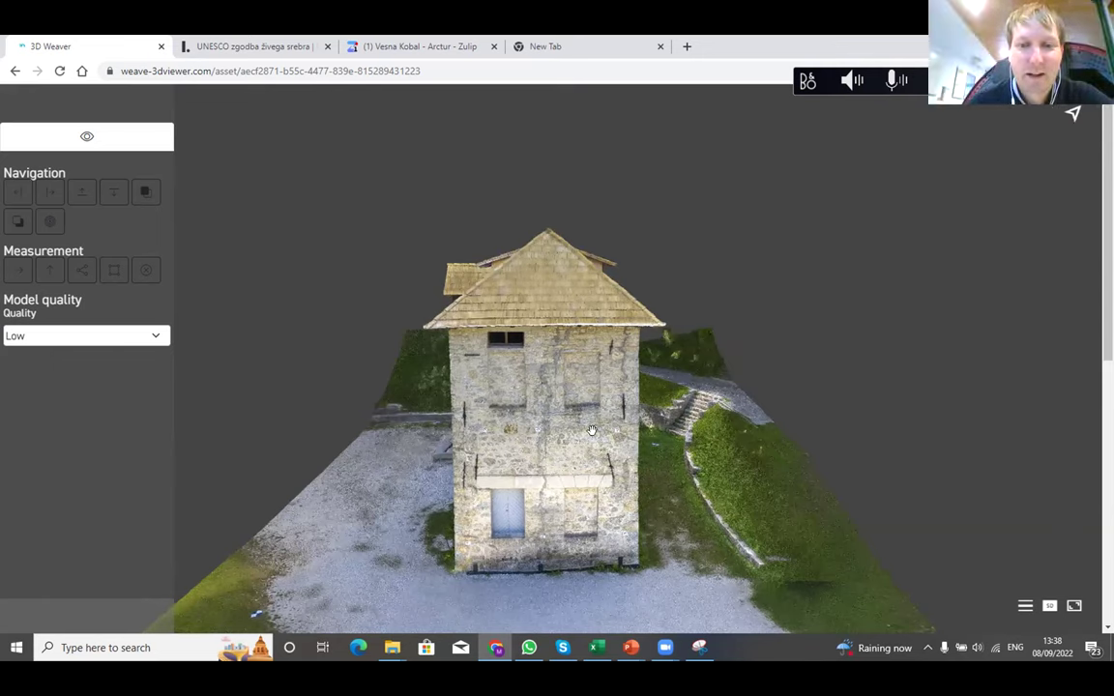
pyautogui.moveTo(527, 424); pyautogui.dragTo(593, 432)
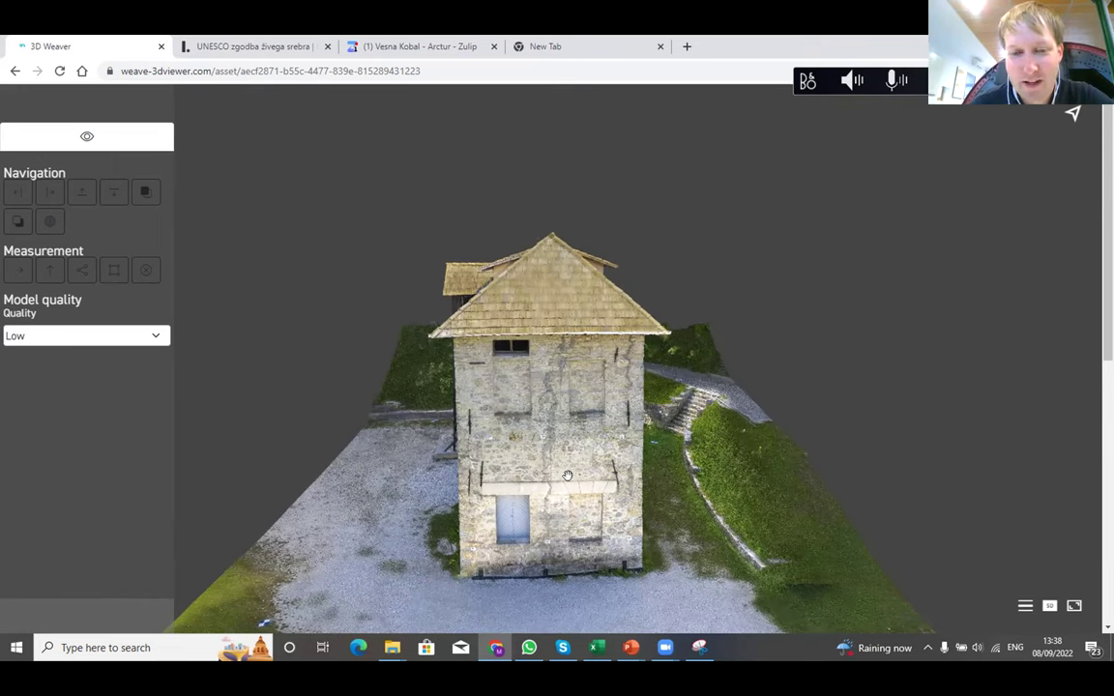
pyautogui.moveTo(568, 476)
pyautogui.mouseDown()
pyautogui.moveTo(577, 499)
pyautogui.moveTo(639, 542)
pyautogui.moveTo(619, 477)
pyautogui.moveTo(581, 523)
pyautogui.moveTo(547, 503)
pyautogui.moveTo(568, 499)
pyautogui.mouseUp()
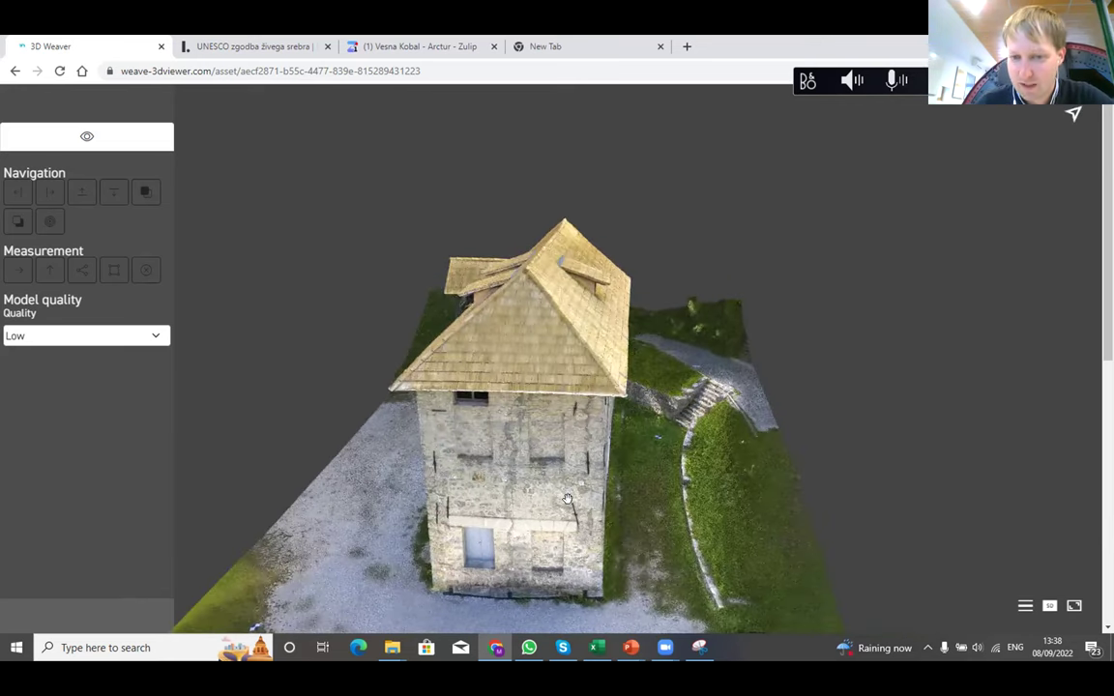
pyautogui.moveTo(479, 426); pyautogui.dragTo(526, 472)
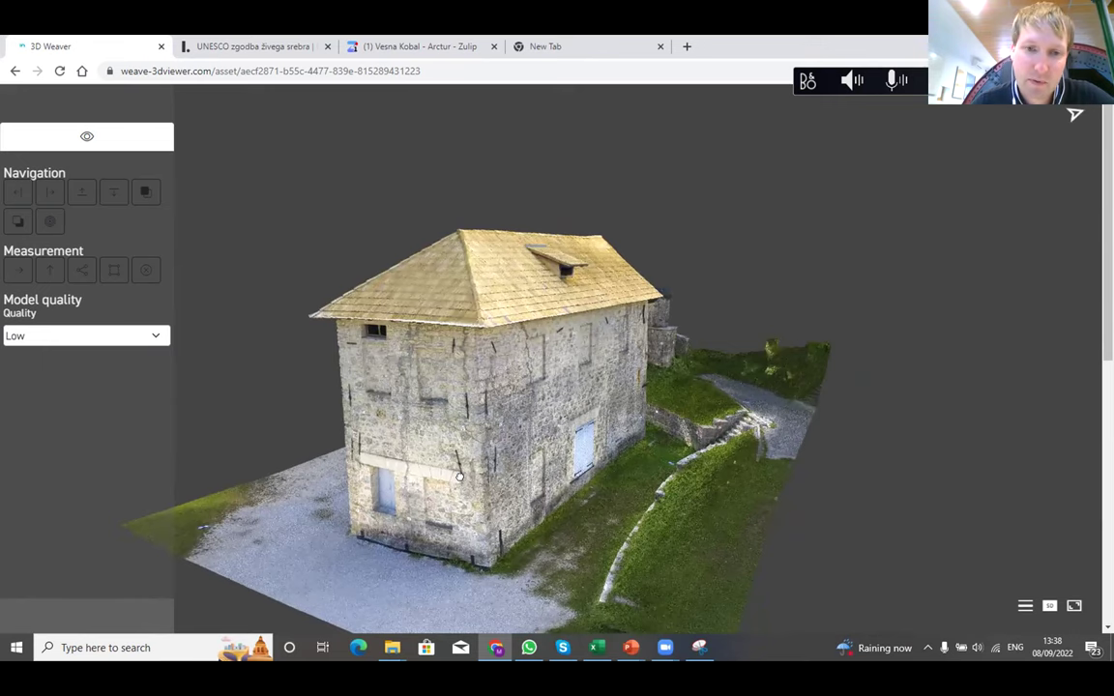
pyautogui.moveTo(462, 431); pyautogui.dragTo(628, 414)
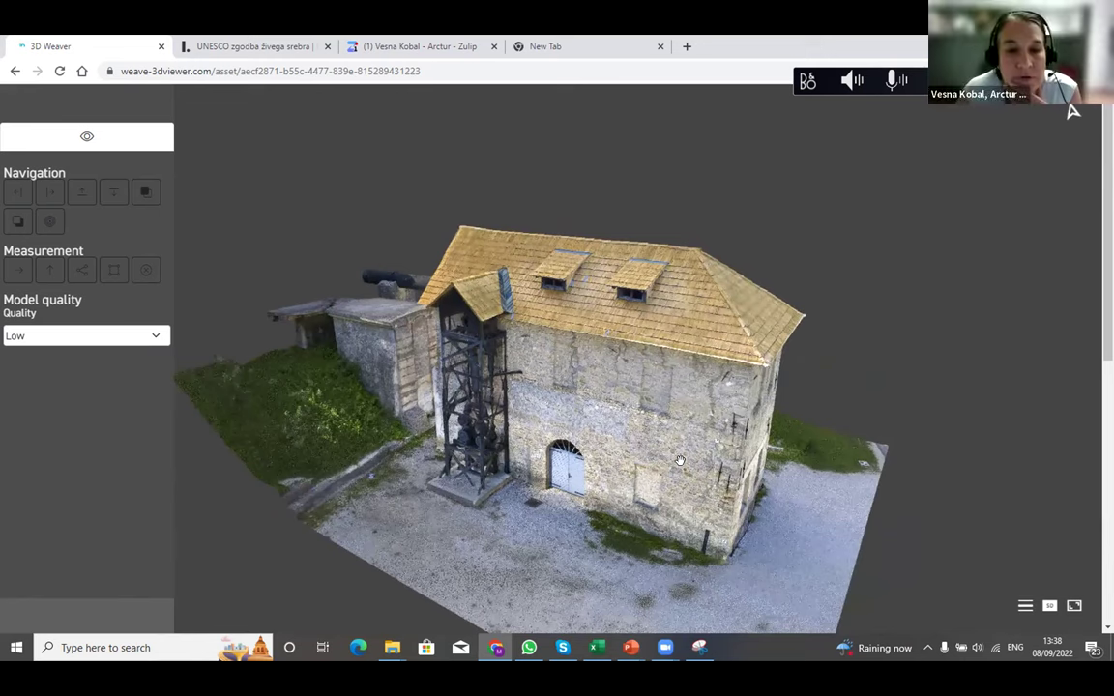
# Examine the building's end wall with the blue door and both adjoining long sides from raised viewpoints
pyautogui.moveTo(617, 414); pyautogui.dragTo(652, 424)
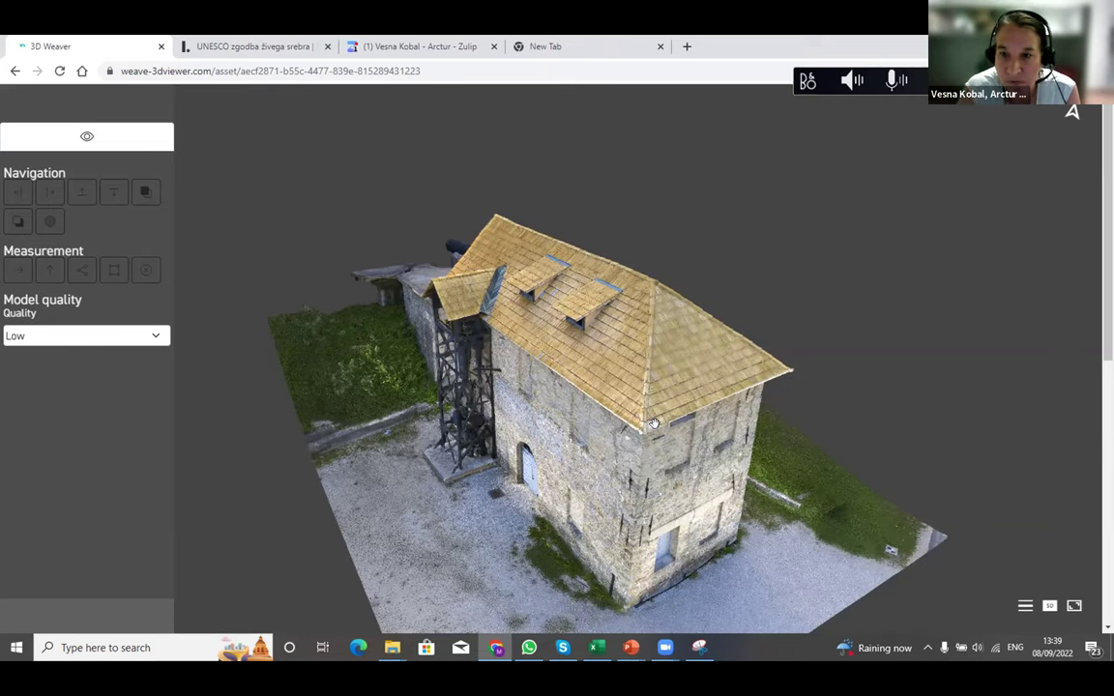
pyautogui.moveTo(610, 410); pyautogui.dragTo(649, 446)
pyautogui.moveTo(639, 439); pyautogui.dragTo(705, 450)
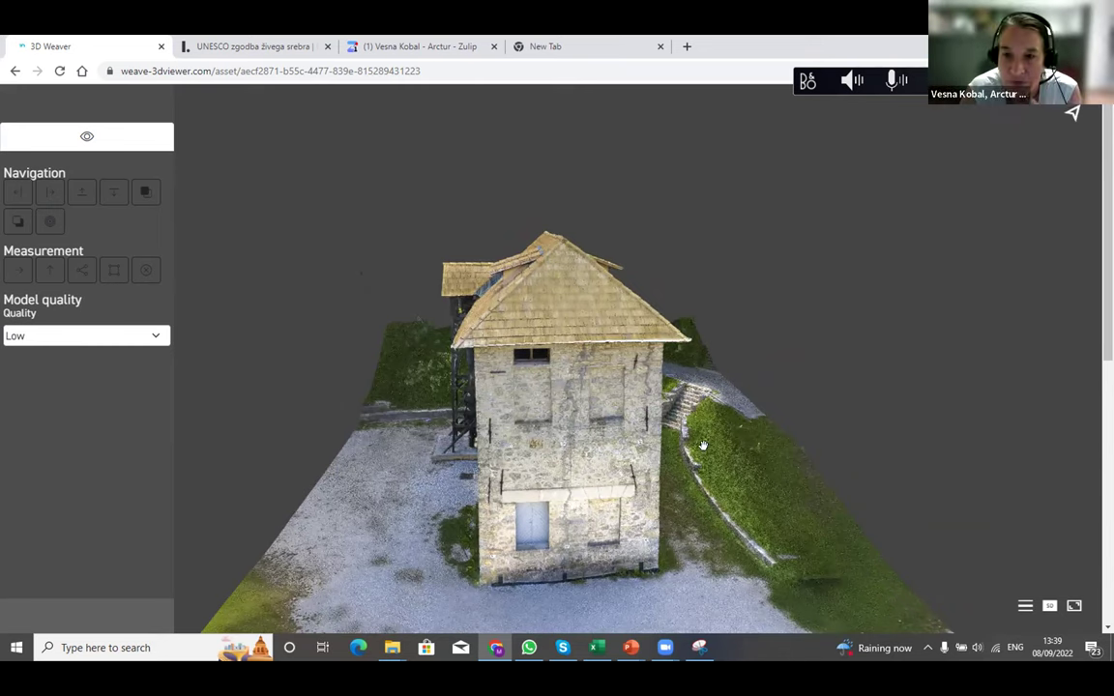
pyautogui.moveTo(578, 408); pyautogui.dragTo(618, 443)
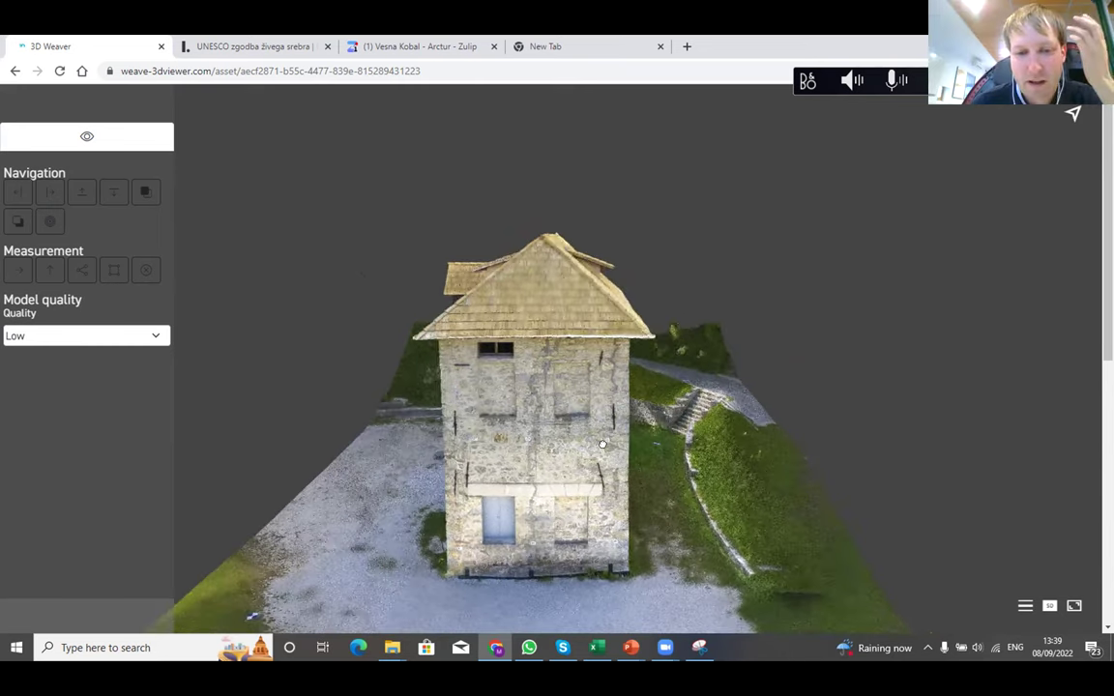
pyautogui.moveTo(542, 399); pyautogui.dragTo(500, 406)
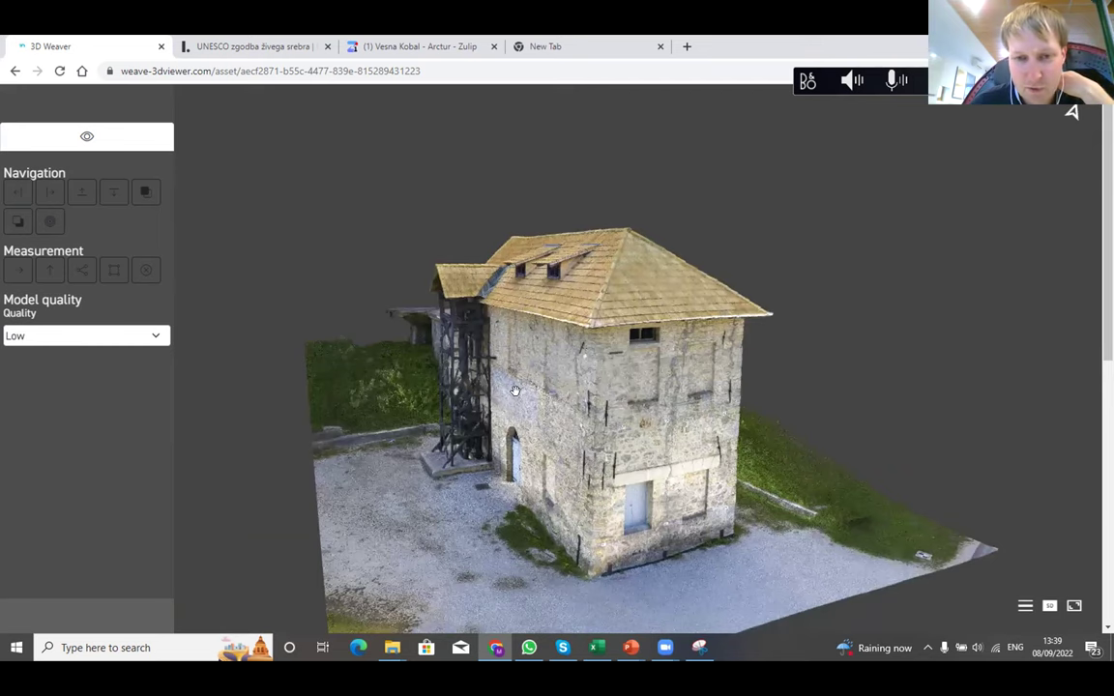
pyautogui.moveTo(502, 394)
pyautogui.mouseDown()
pyautogui.moveTo(592, 407)
pyautogui.moveTo(499, 371)
pyautogui.mouseUp()
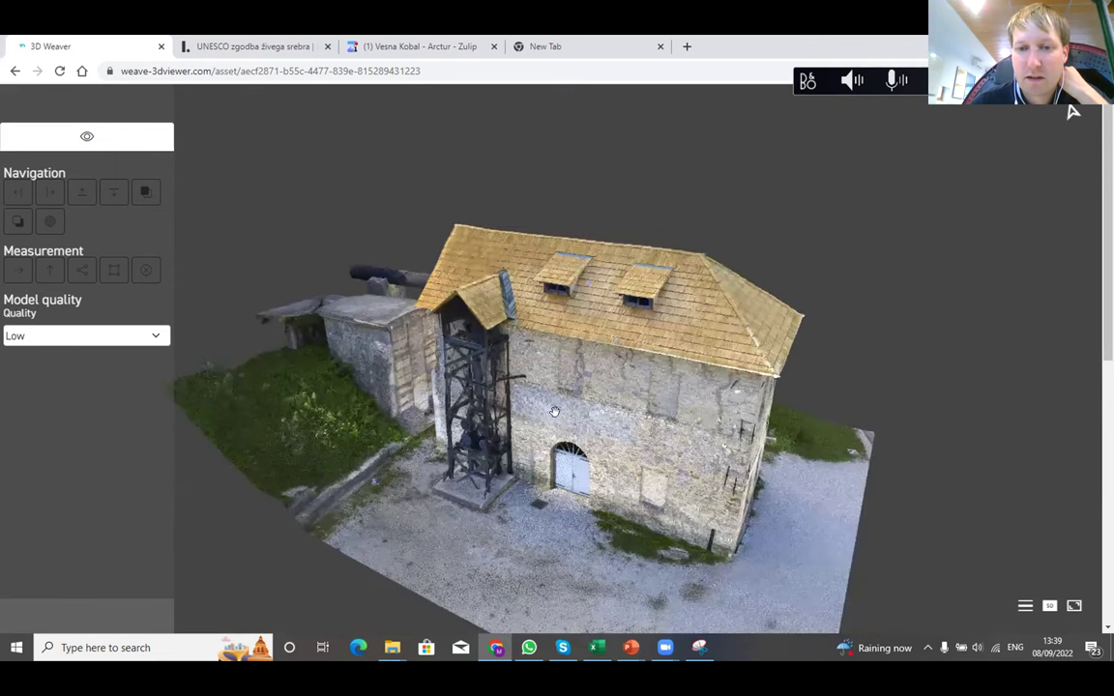
pyautogui.moveTo(588, 434); pyautogui.dragTo(614, 438)
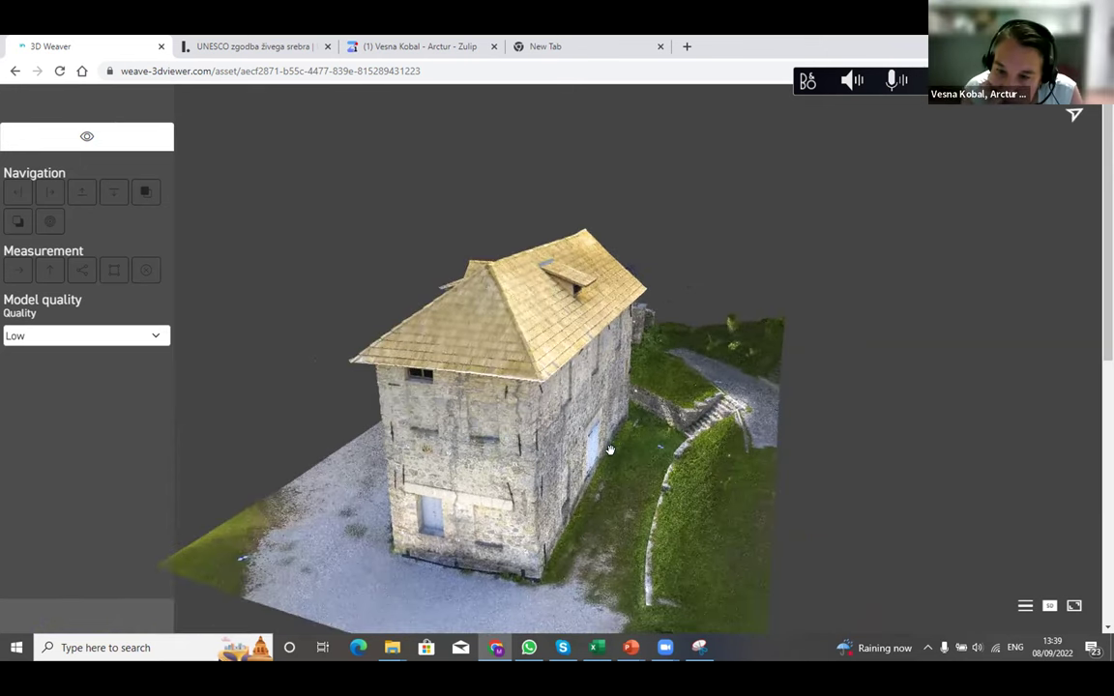
pyautogui.scroll(2, 545, 448)
pyautogui.scroll(-2, 522, 450)
pyautogui.scroll(2, 503, 452)
pyautogui.moveTo(483, 453); pyautogui.dragTo(610, 469)
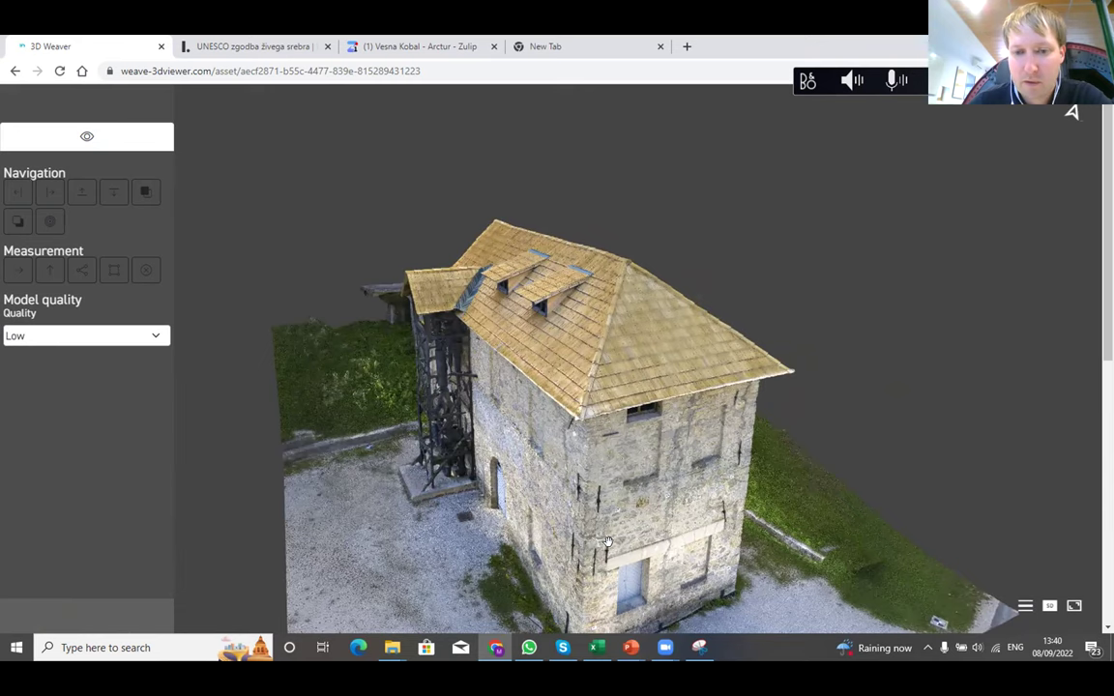
# Inspect the end wall and the long side with the metal tower and two dormers, centring the whole building in view
pyautogui.moveTo(604, 547); pyautogui.dragTo(525, 464)
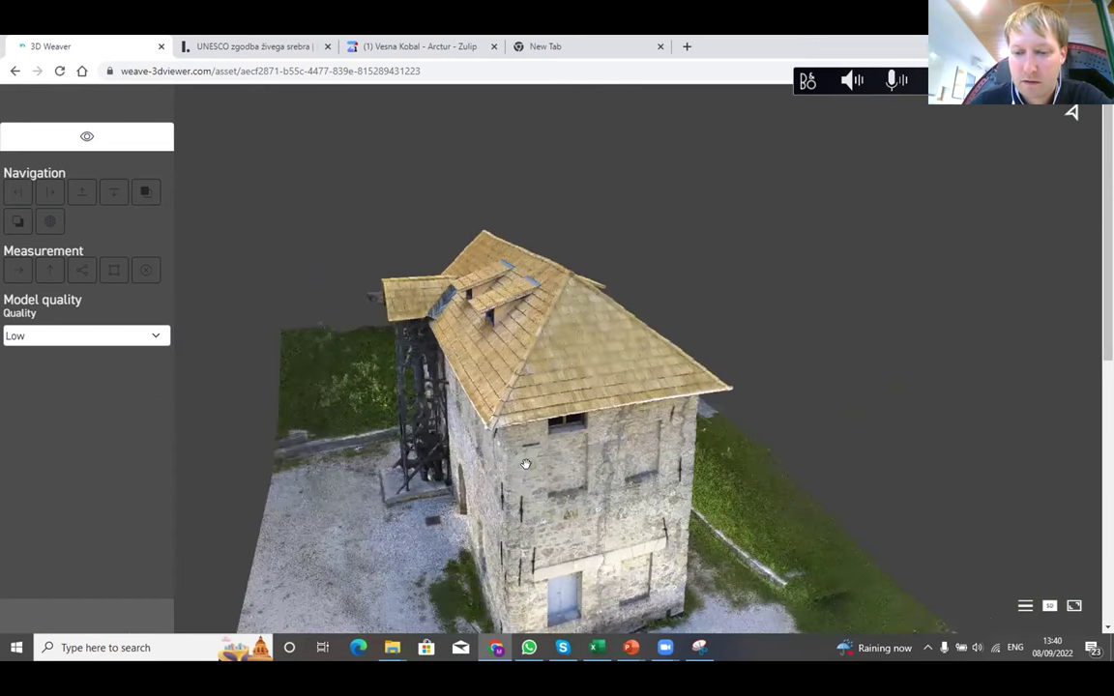
pyautogui.moveTo(541, 466); pyautogui.dragTo(552, 454)
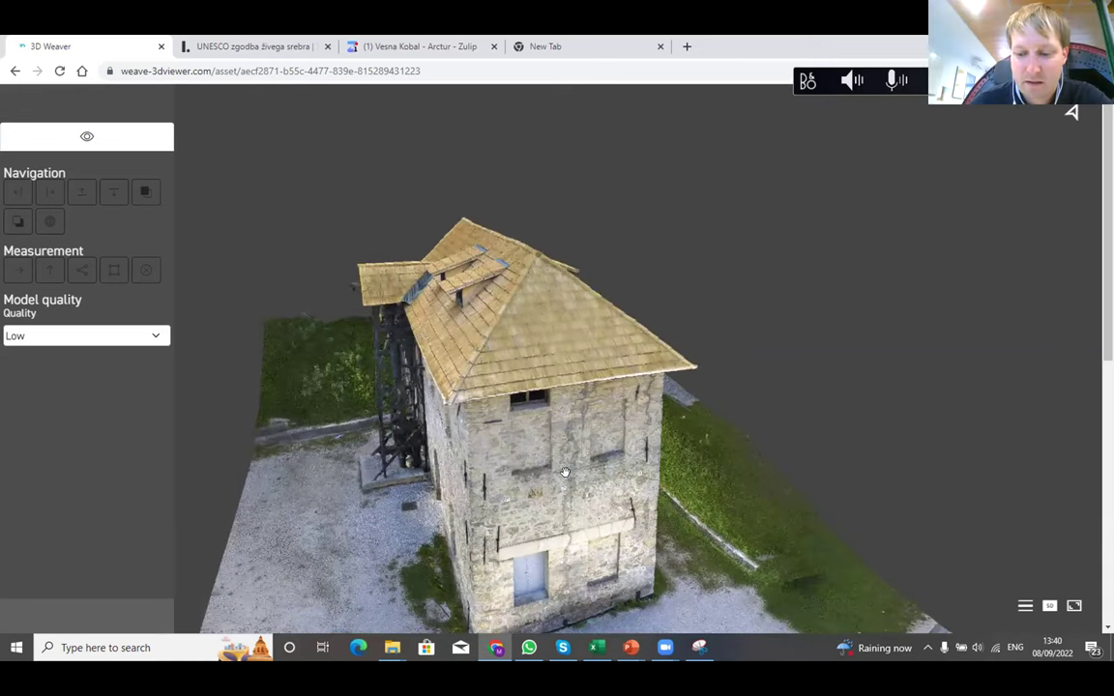
pyautogui.moveTo(520, 465); pyautogui.dragTo(536, 414)
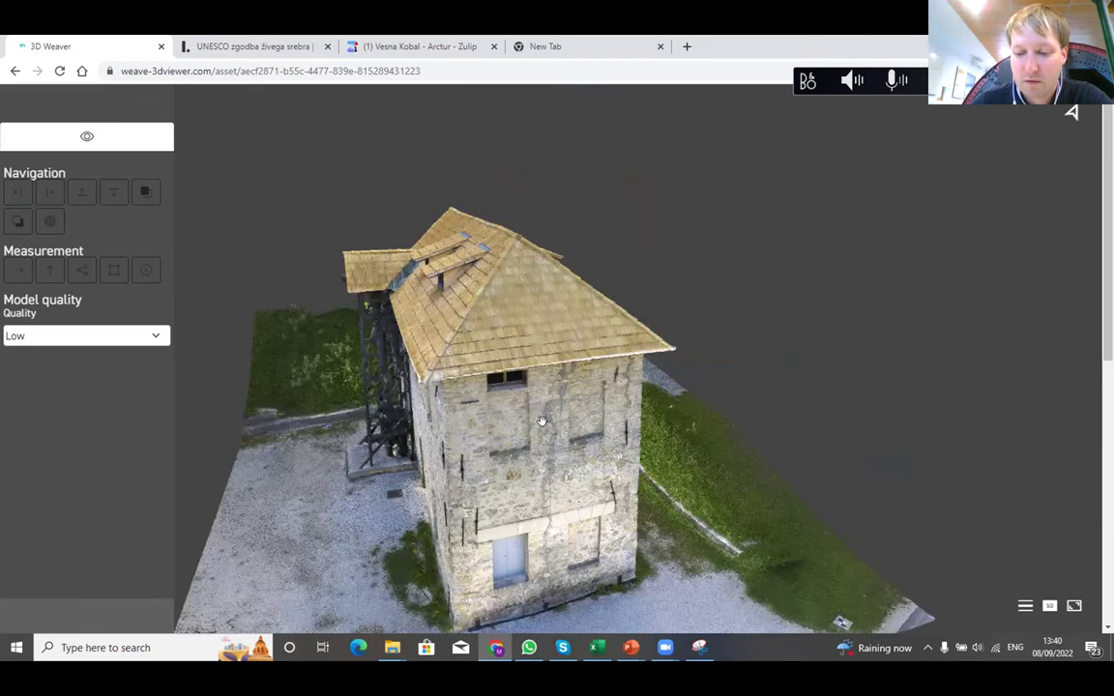
pyautogui.moveTo(561, 456); pyautogui.dragTo(574, 482)
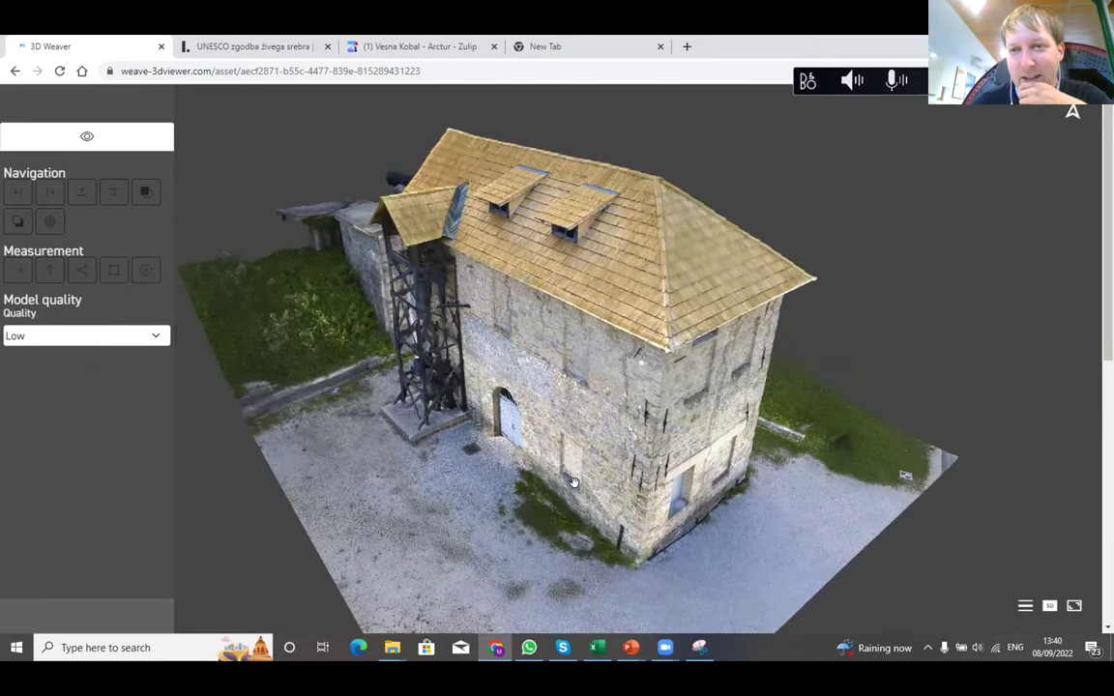
pyautogui.moveTo(542, 401); pyautogui.dragTo(581, 437)
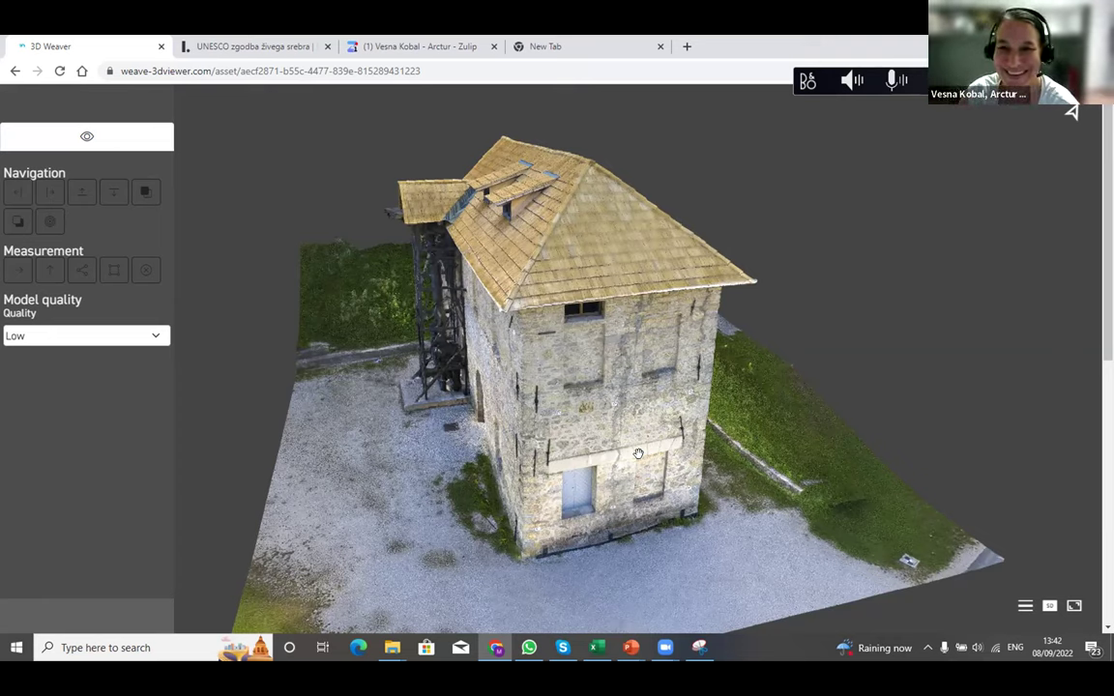
pyautogui.moveTo(578, 411); pyautogui.dragTo(633, 451)
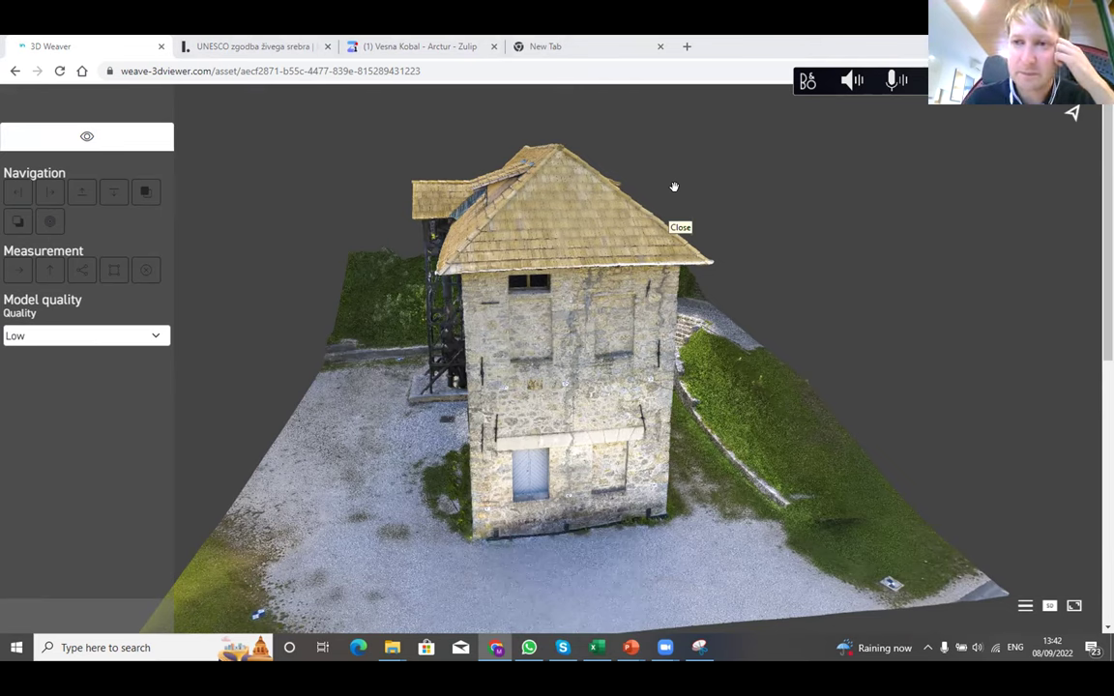
pyautogui.moveTo(674, 186); pyautogui.dragTo(578, 458)
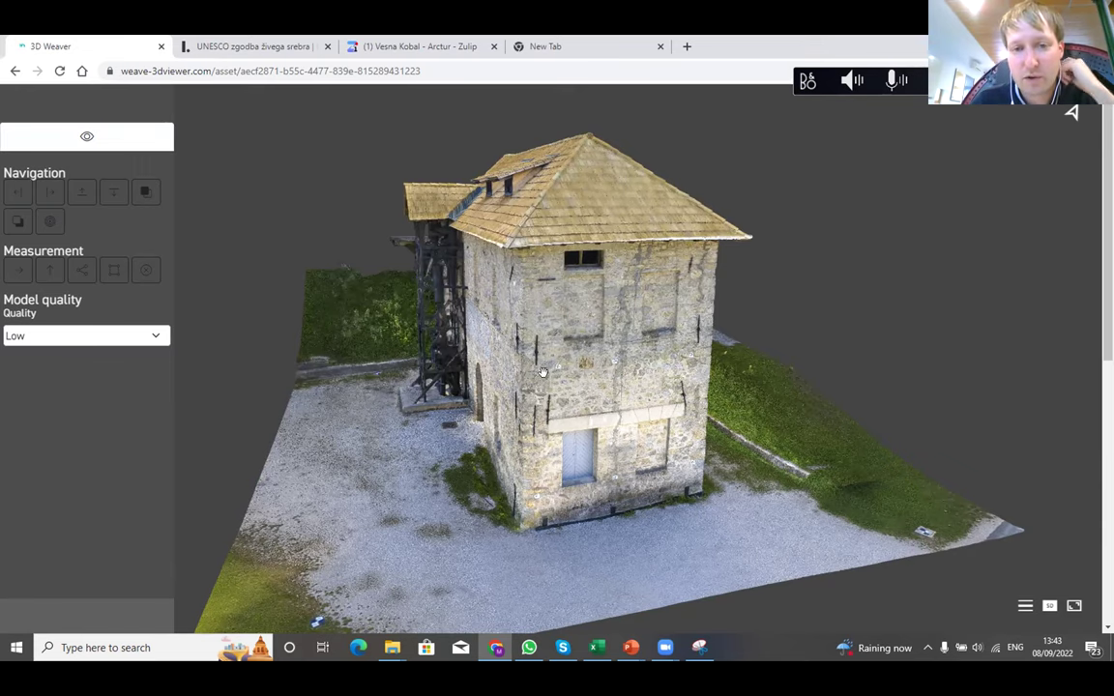
pyautogui.moveTo(497, 342); pyautogui.dragTo(586, 368)
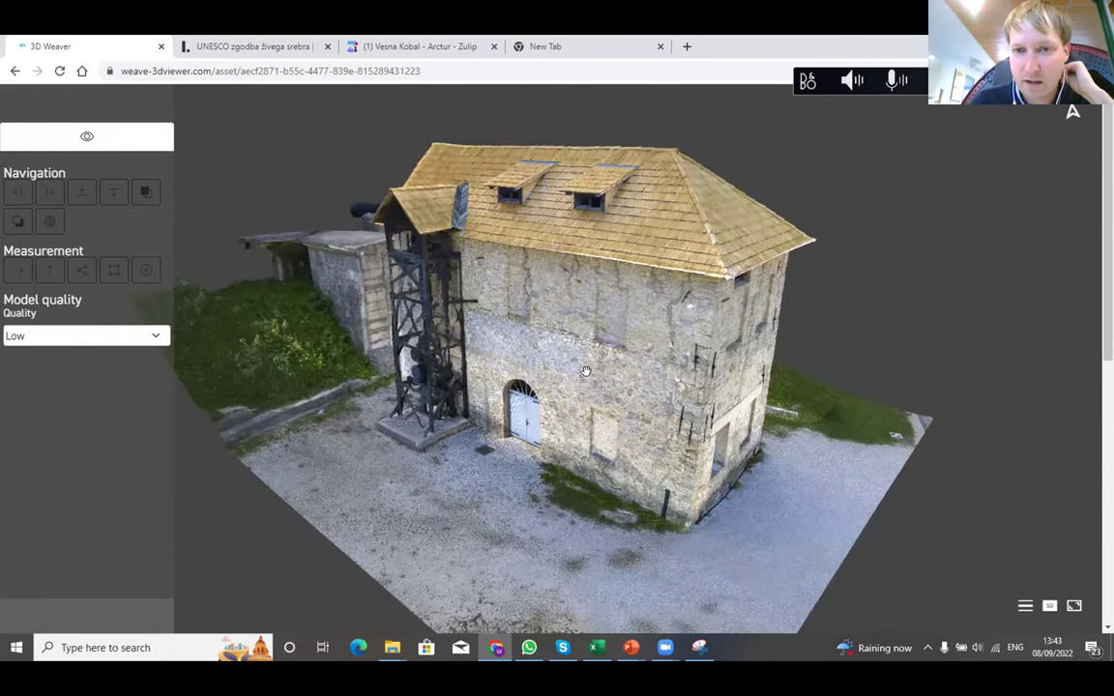
pyautogui.moveTo(687, 406); pyautogui.dragTo(530, 404)
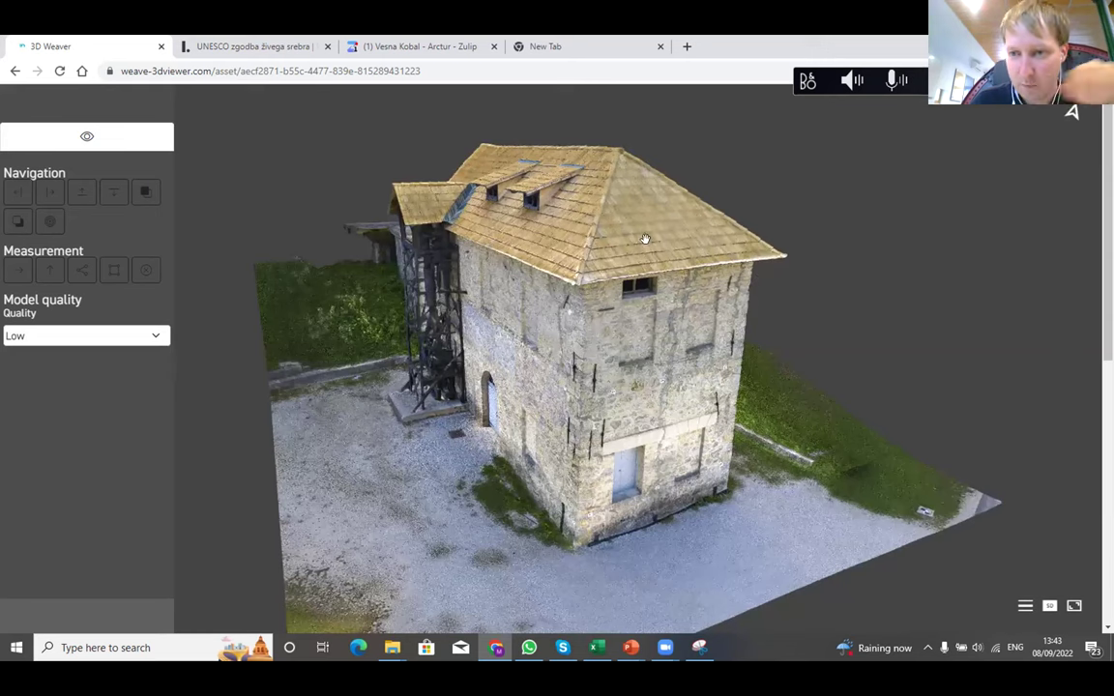
pyautogui.moveTo(554, 373); pyautogui.dragTo(508, 365)
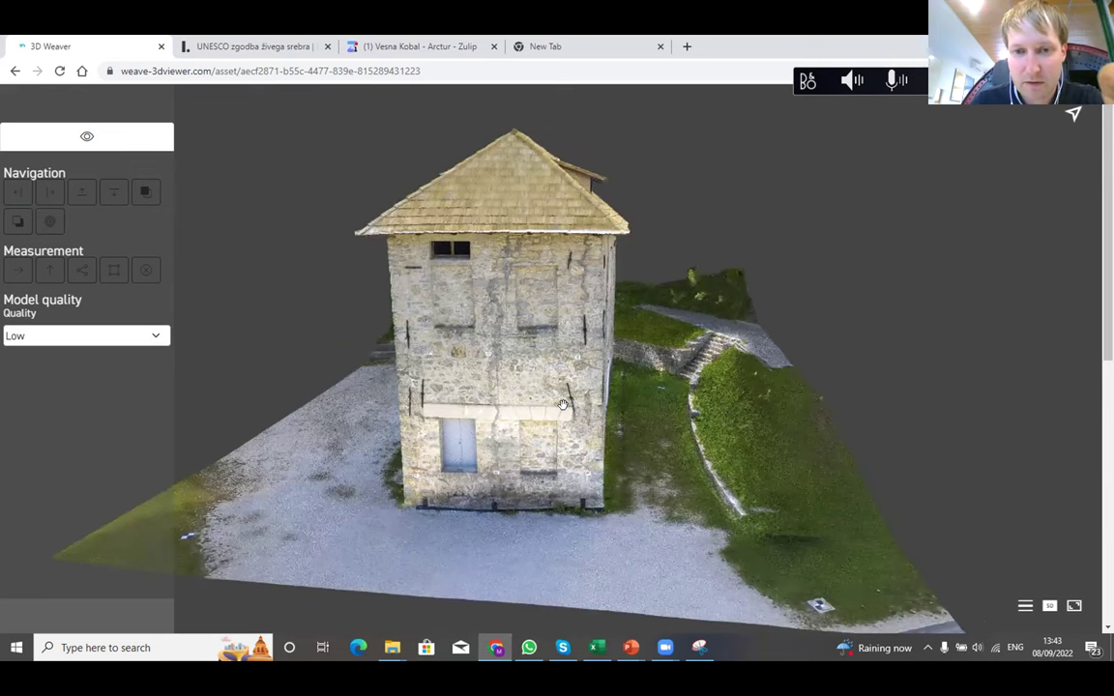
# Examine the roof from above, the stone walls at closer range and lower height, and the opposite end with the large pipe
pyautogui.moveTo(454, 332); pyautogui.dragTo(488, 317)
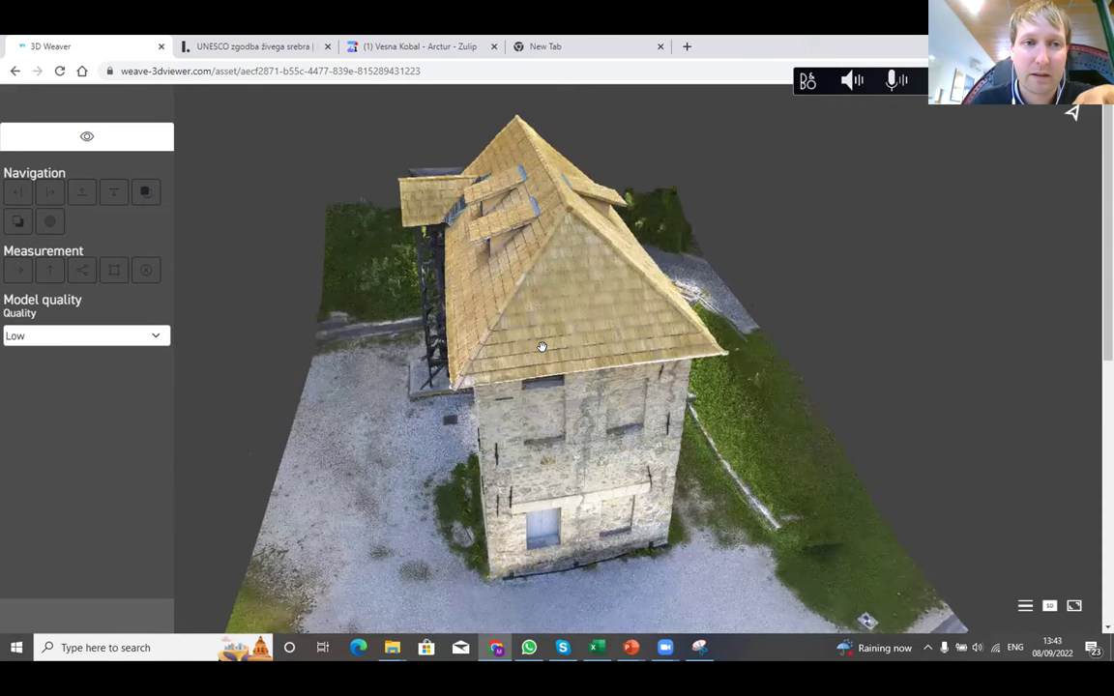
pyautogui.moveTo(540, 414); pyautogui.dragTo(577, 404)
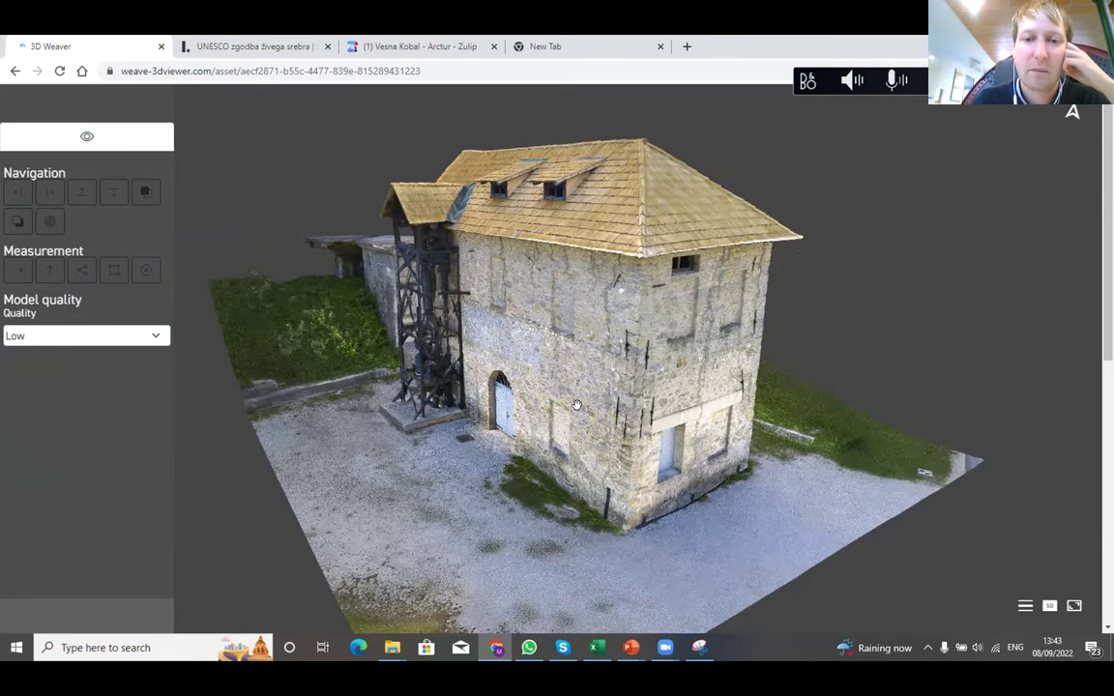
pyautogui.moveTo(564, 375); pyautogui.dragTo(497, 380)
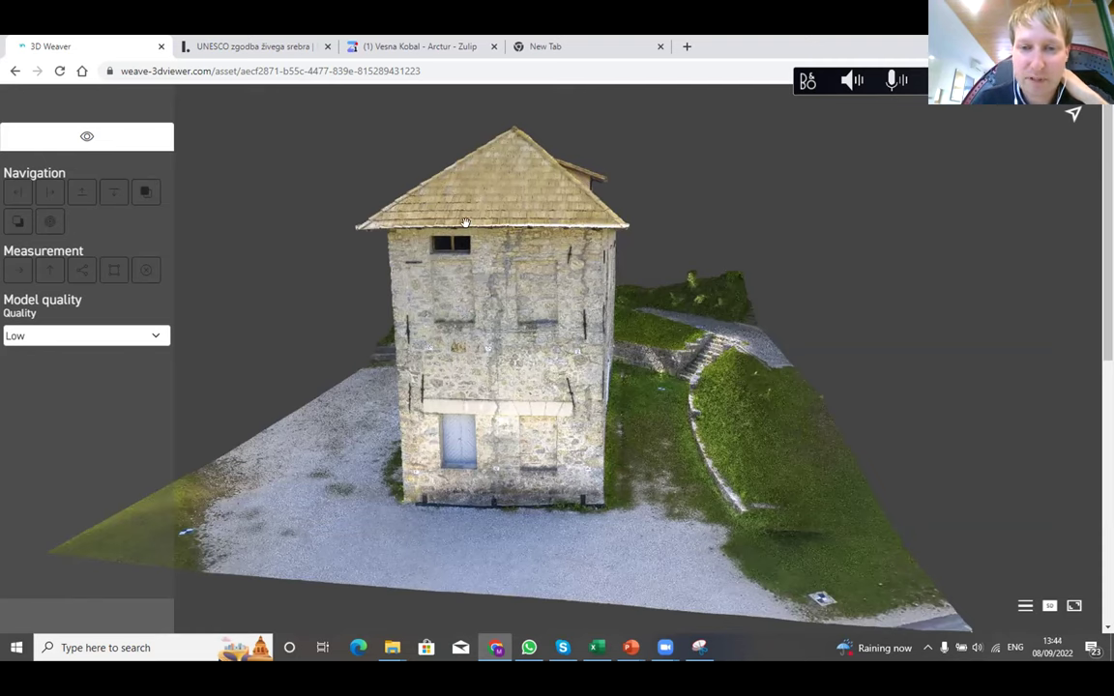
pyautogui.moveTo(527, 402); pyautogui.dragTo(522, 312)
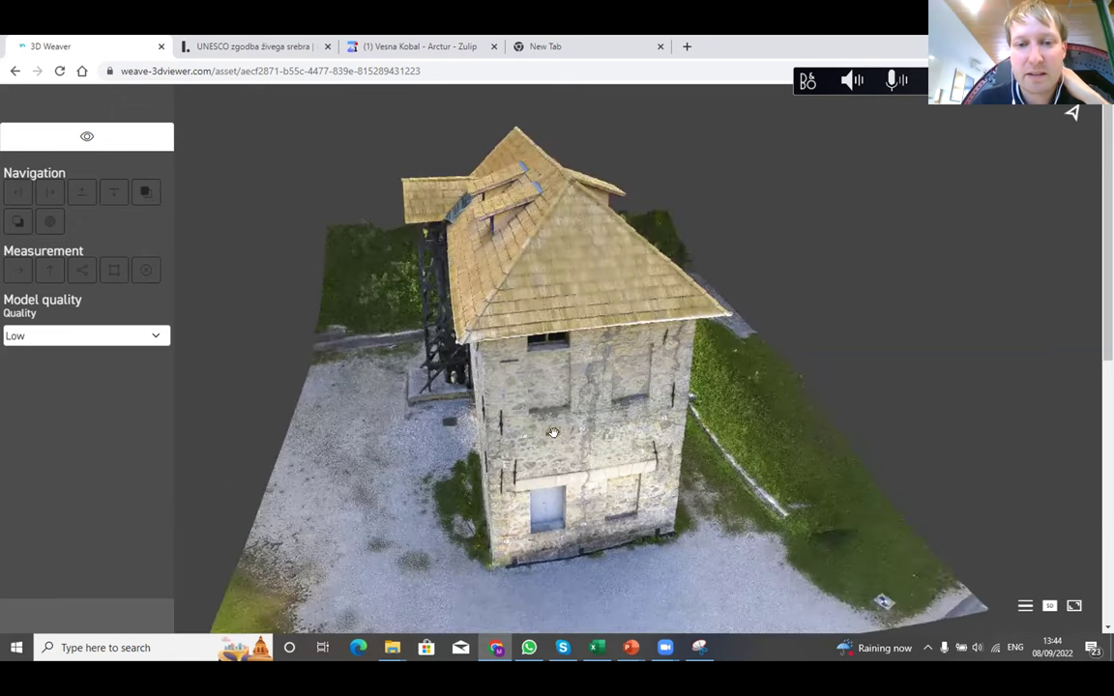
pyautogui.scroll(3, 498, 392)
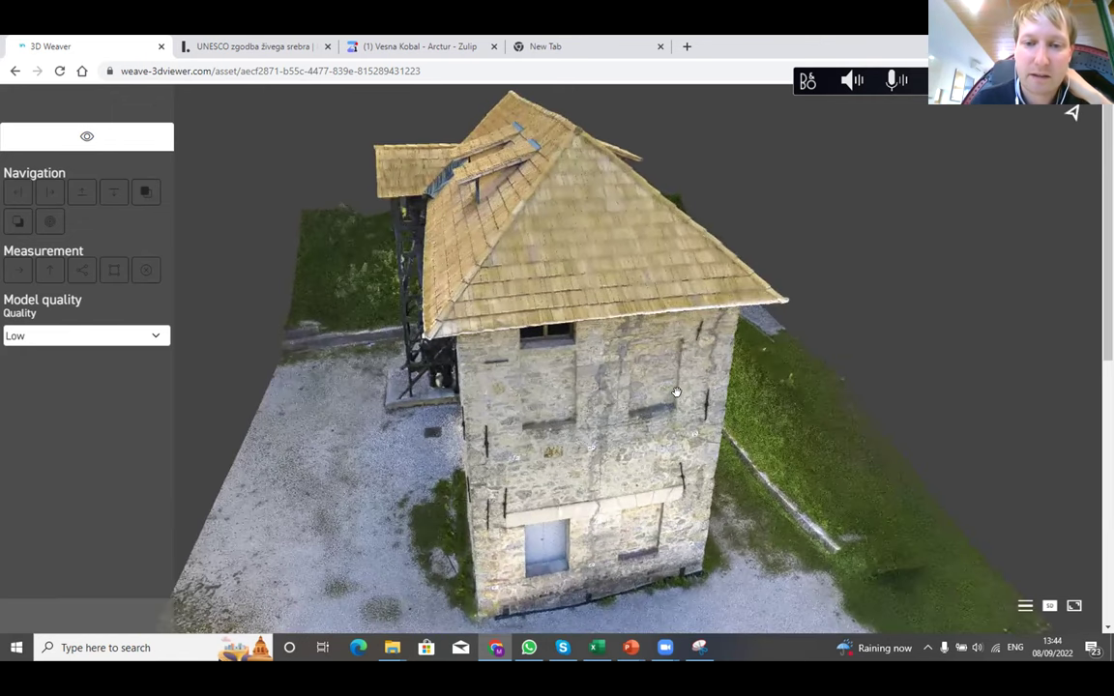
pyautogui.moveTo(543, 418); pyautogui.dragTo(631, 412)
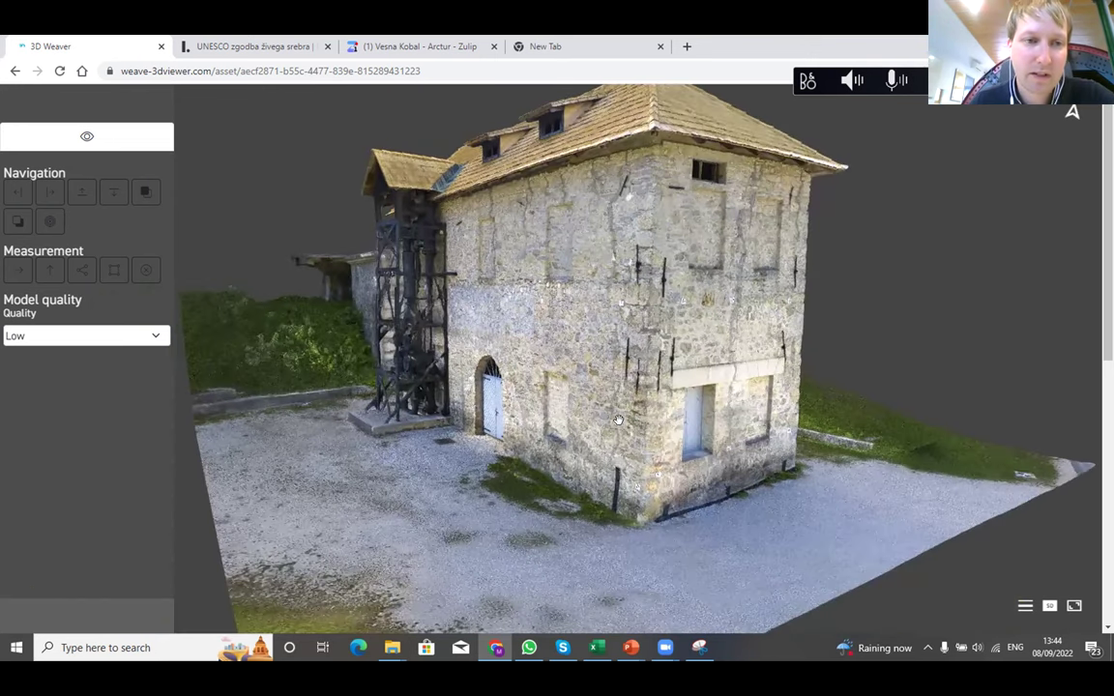
pyautogui.scroll(-3, 620, 416)
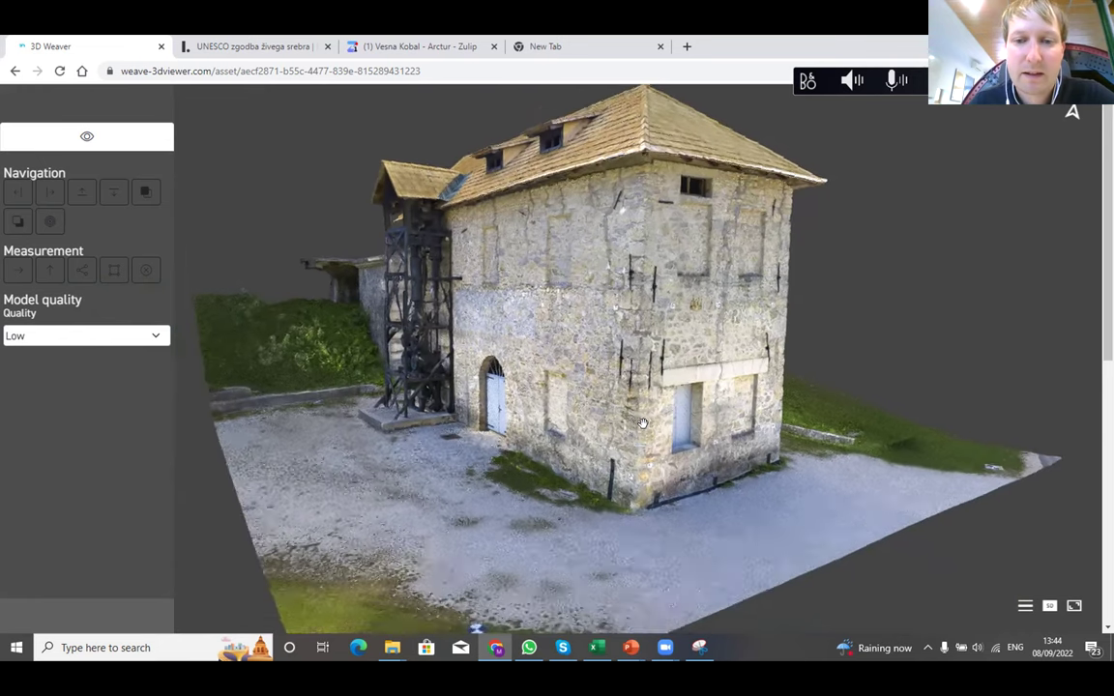
pyautogui.moveTo(621, 468); pyautogui.dragTo(633, 473)
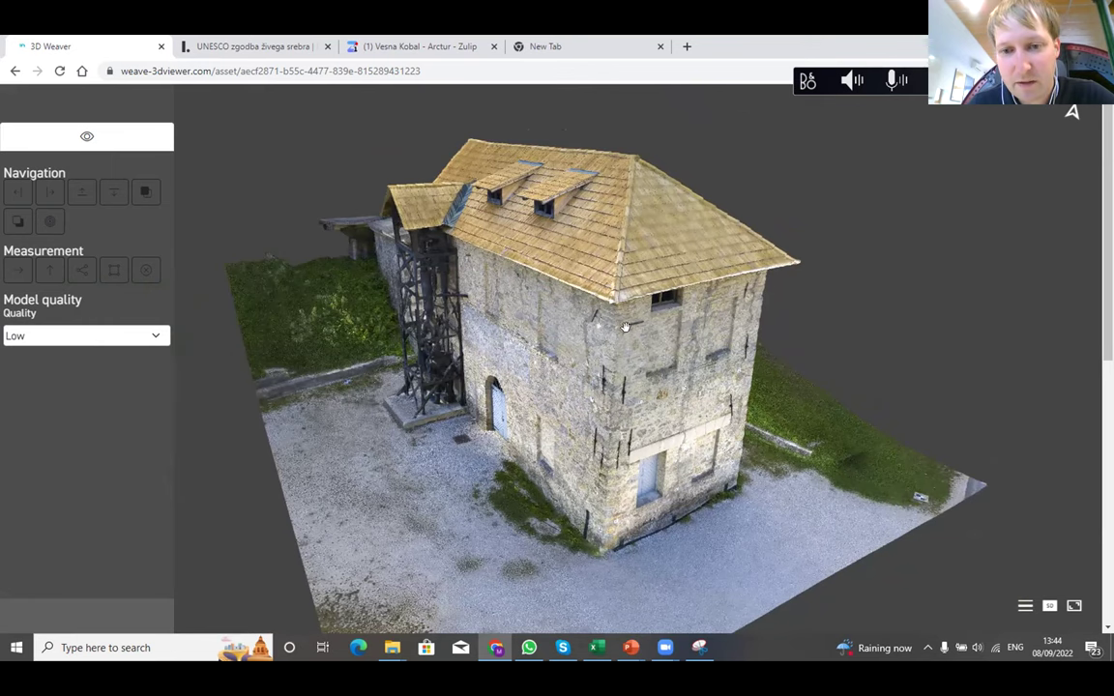
pyautogui.moveTo(615, 543); pyautogui.dragTo(531, 526)
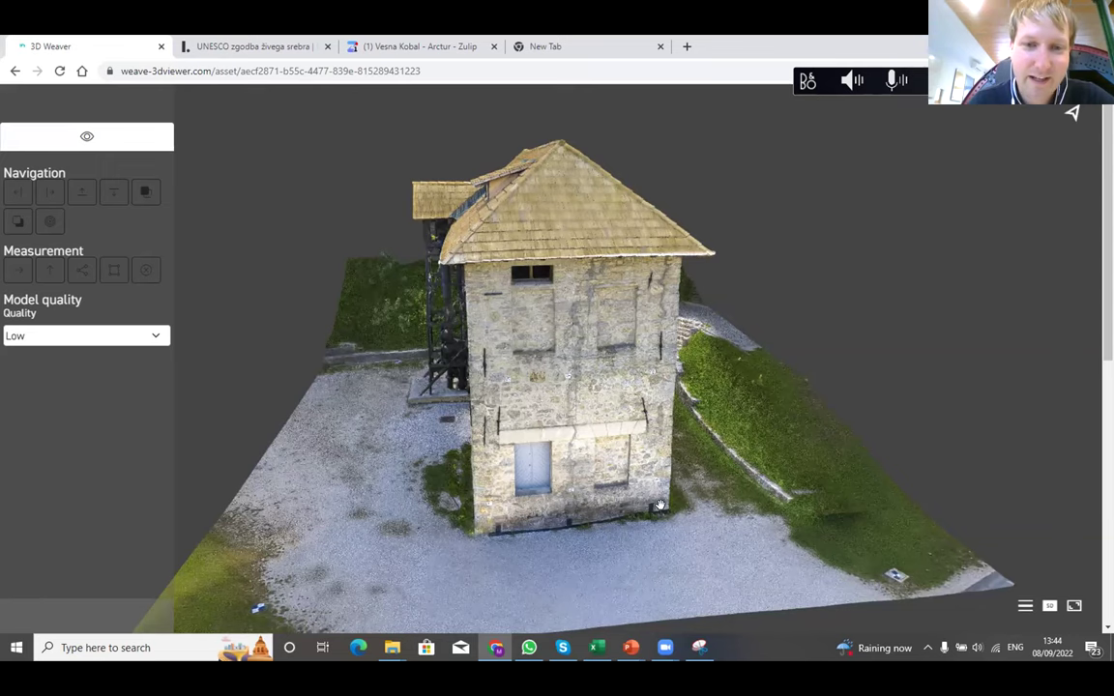
pyautogui.moveTo(658, 506); pyautogui.dragTo(467, 448)
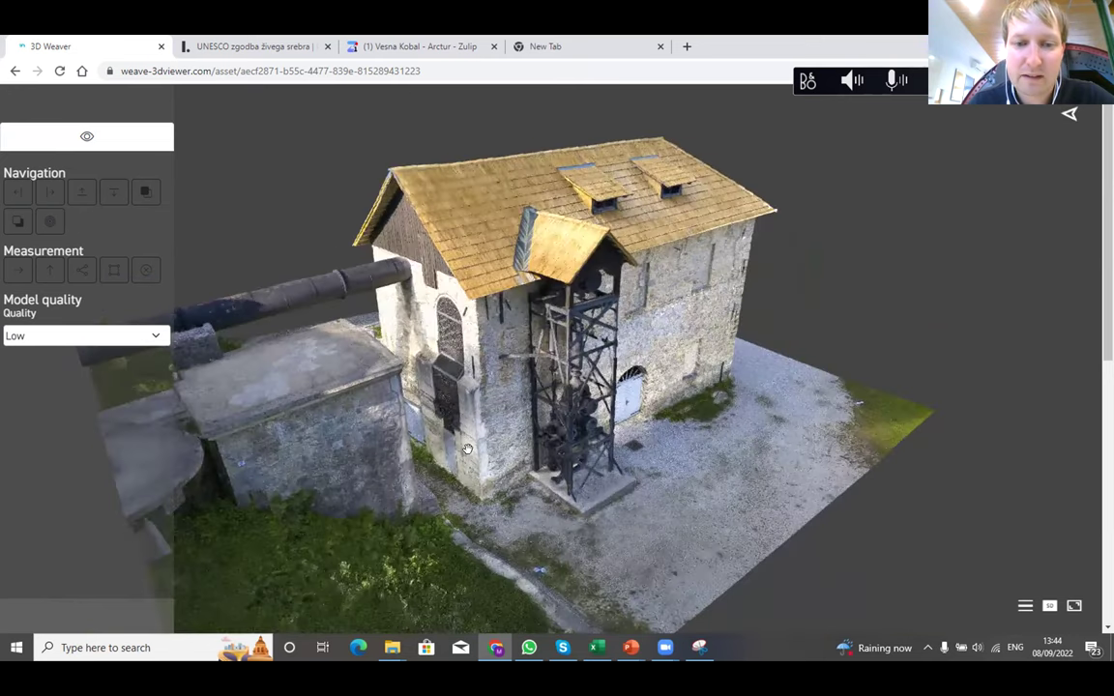